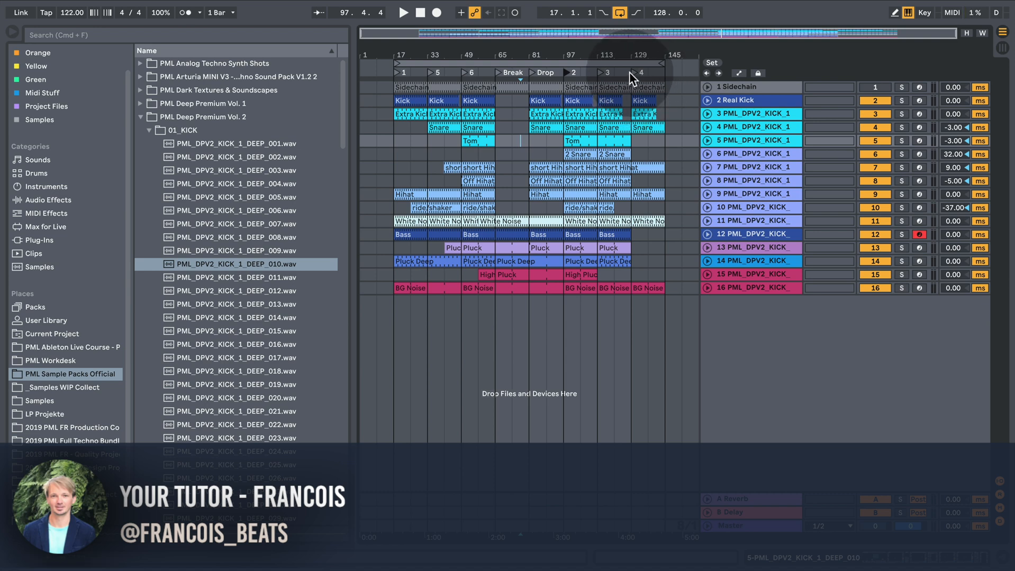
- Copy the 16-bar section of all tracks to bar 177, and copy its Sidechain and Kick clips to bar 209
{"action": "left_click_drag", "start_coordinate": [571, 257], "coordinate": [660, 87]}
{"action": "left_click_drag", "start_coordinate": [545, 89], "coordinate": [662, 91]}
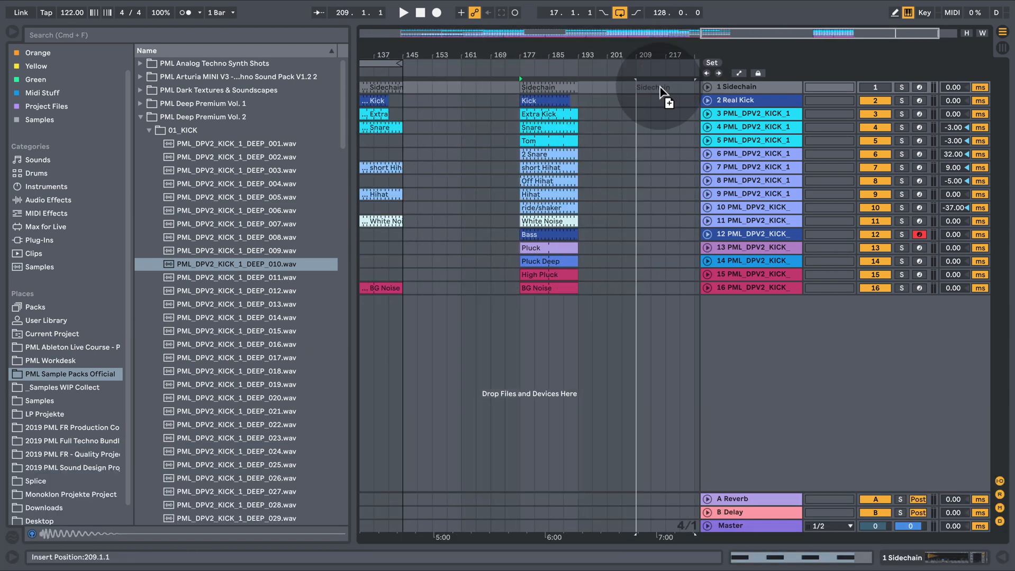
{"action": "left_click", "coordinate": [546, 102]}
{"action": "left_click_drag", "start_coordinate": [540, 101], "coordinate": [649, 103]}
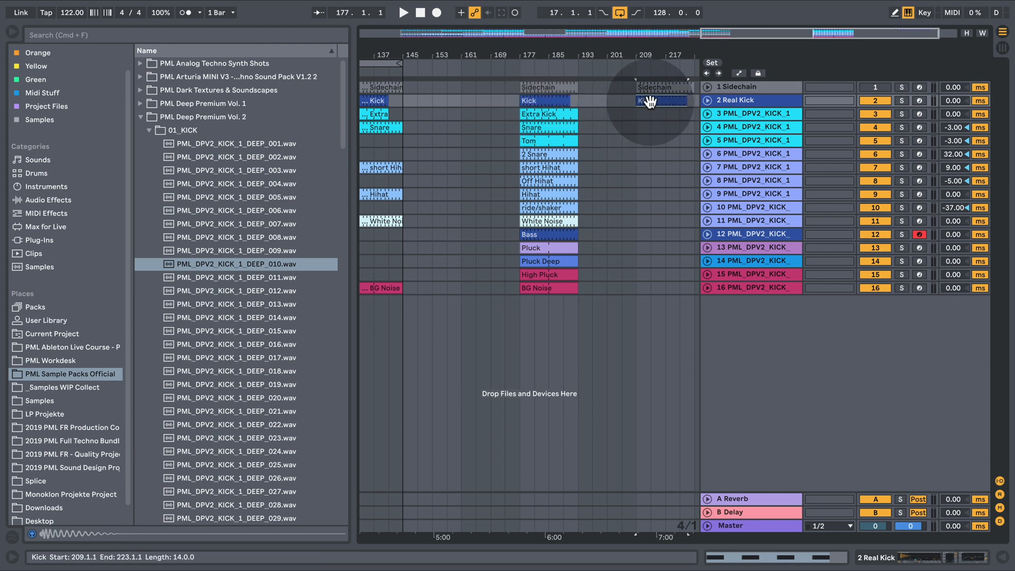
- Examine the copied Kick clip's notes, the Real Kick device chain and its source sample PML_DPV2_KICK_1_DEEP_010.wav
{"action": "double_click", "coordinate": [650, 102]}
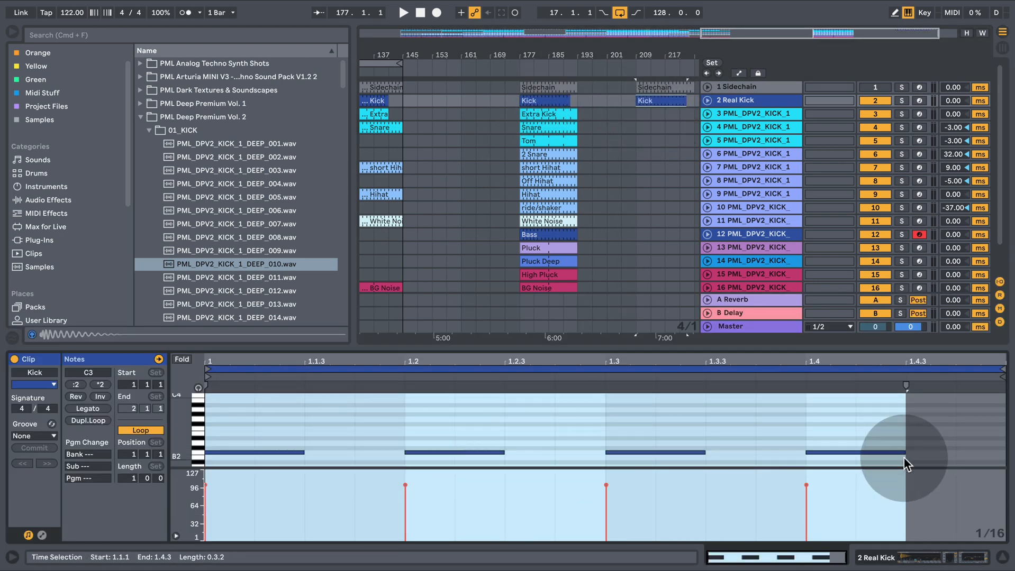
{"action": "left_click", "coordinate": [979, 560]}
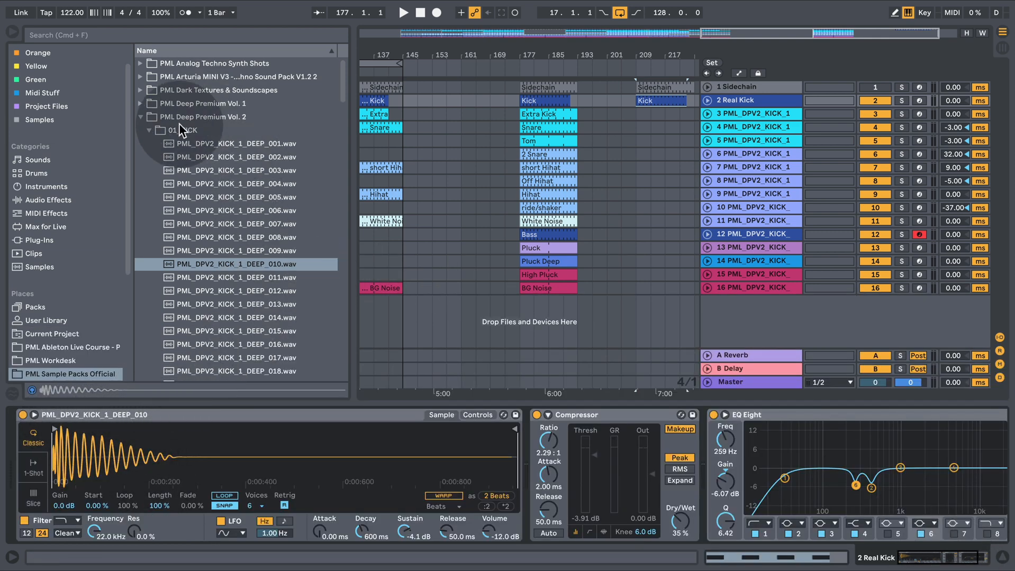
{"action": "left_click", "coordinate": [284, 268]}
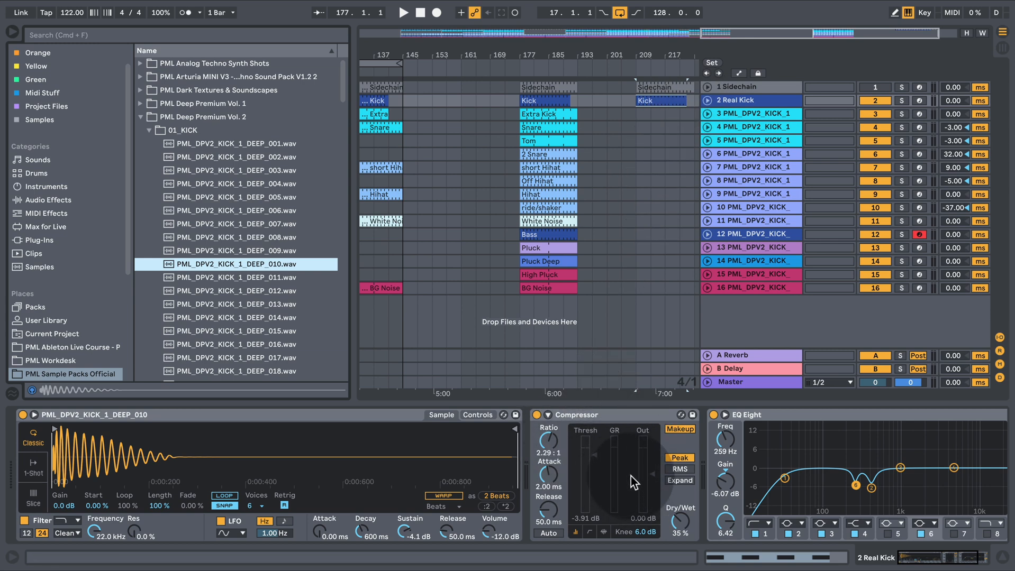
{"action": "left_click_drag", "start_coordinate": [947, 564], "coordinate": [910, 556]}
- Copy the Extra Kick clip from bar 177 to bar 209 and unfold its track
{"action": "left_click_drag", "start_coordinate": [543, 114], "coordinate": [657, 117]}
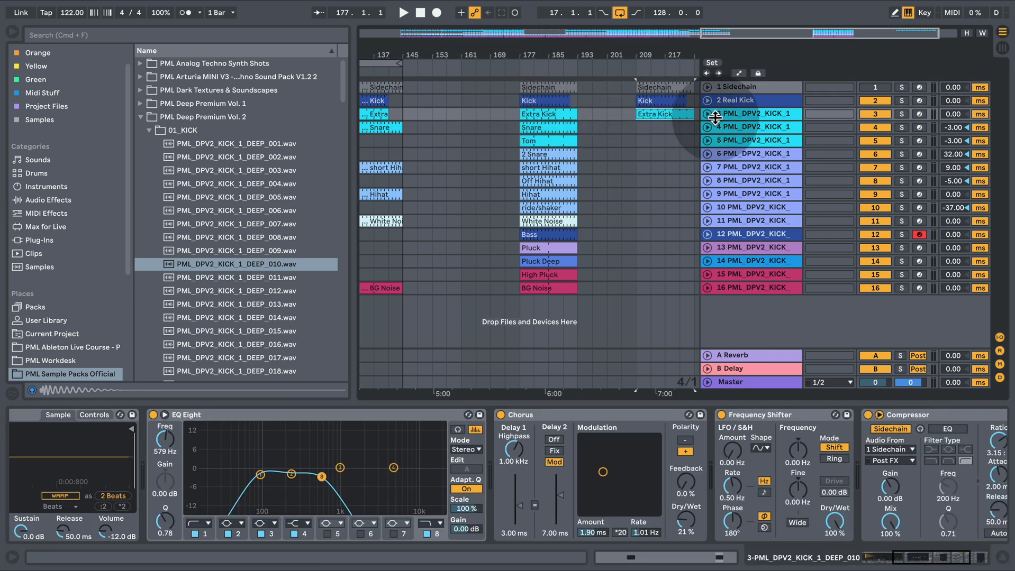
{"action": "left_click", "coordinate": [707, 114]}
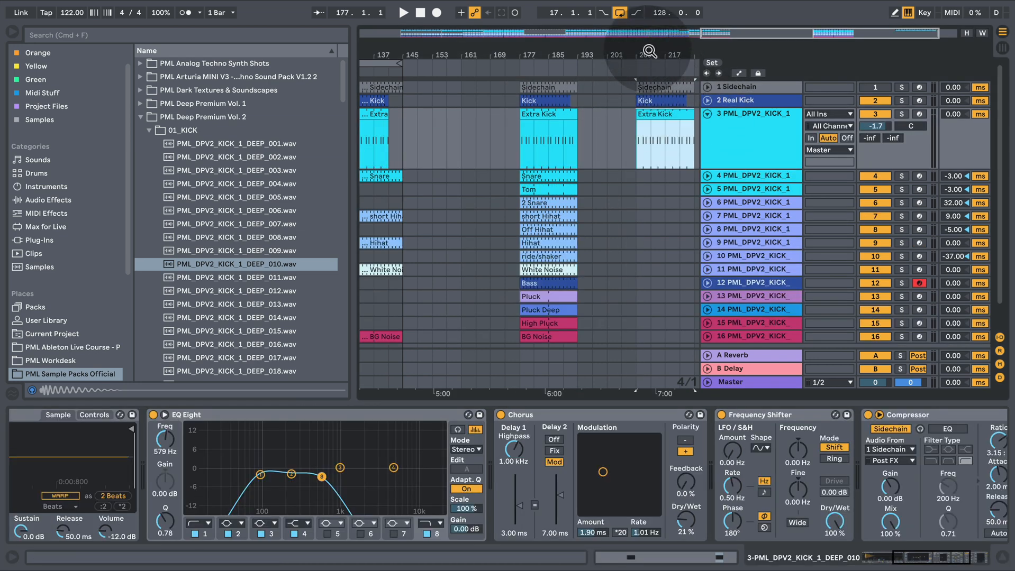
{"action": "left_click_drag", "start_coordinate": [648, 49], "coordinate": [639, 60]}
- Play the copied Extra Kick clip and examine its notes, sampler and effects chain
{"action": "double_click", "coordinate": [624, 108]}
{"action": "double_click", "coordinate": [389, 463]}
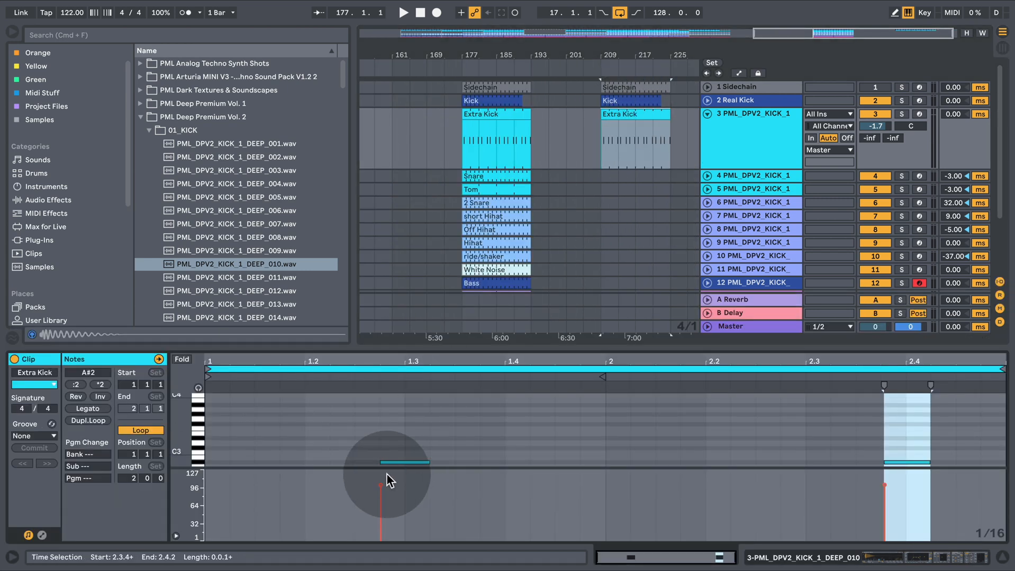
{"action": "key", "text": "space"}
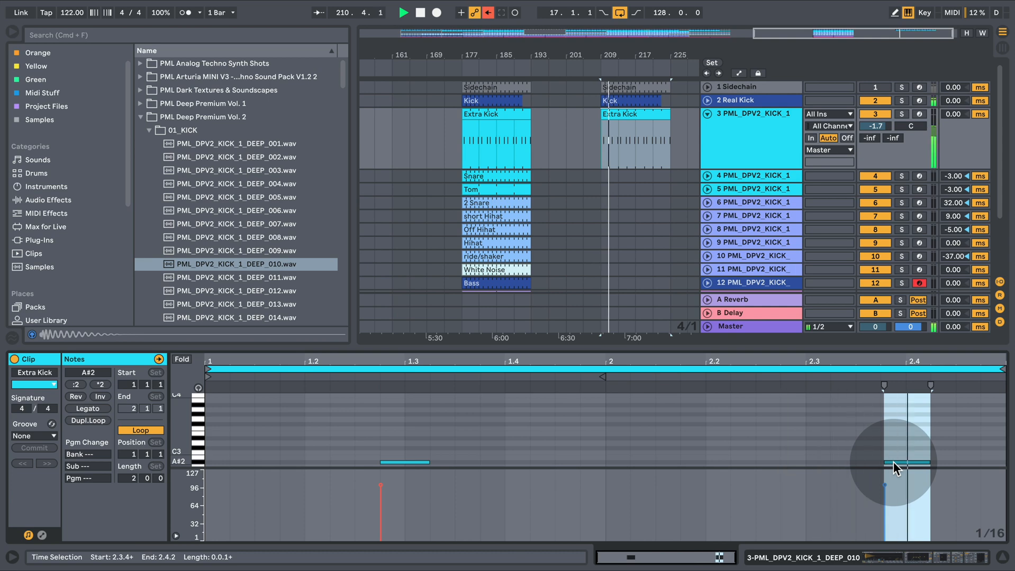
{"action": "left_click", "coordinate": [747, 113]}
{"action": "key", "text": "space"}
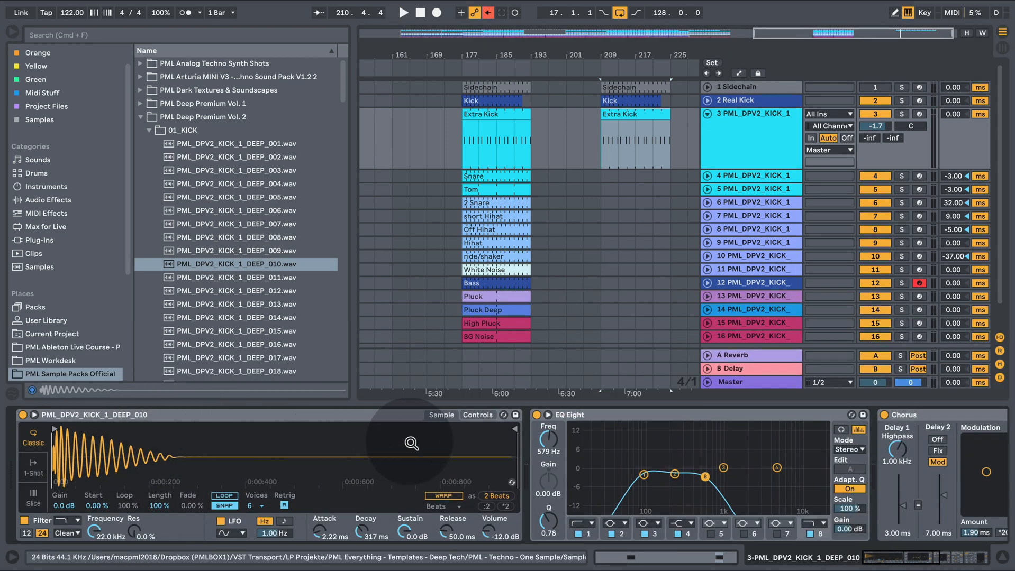
{"action": "scroll", "coordinate": [340, 418], "scroll_direction": "right", "scroll_amount": 5}
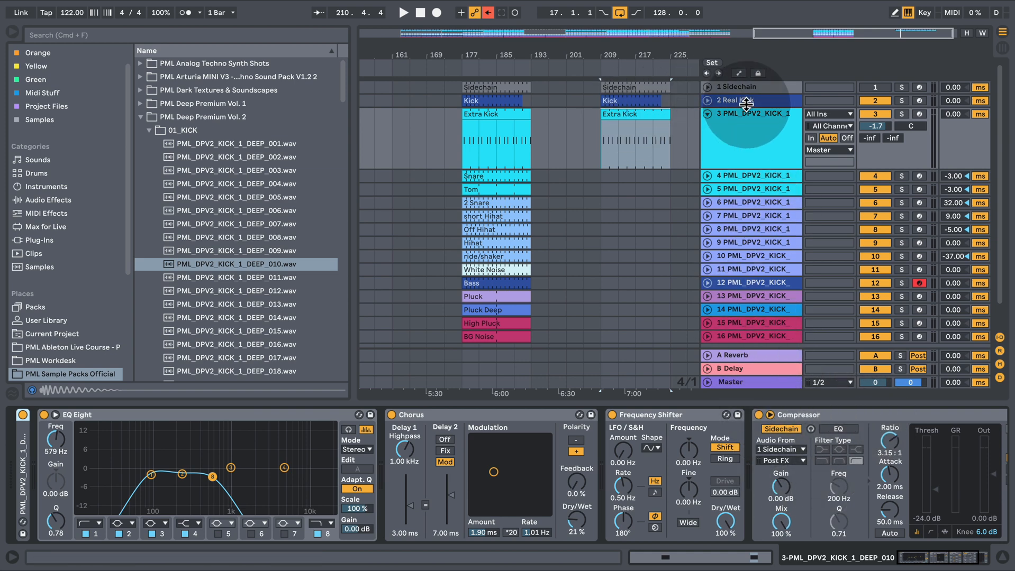
- Copy the Snare clip from bar 177 to bar 209, and unfold and solo its track
{"action": "left_click_drag", "start_coordinate": [548, 176], "coordinate": [627, 178]}
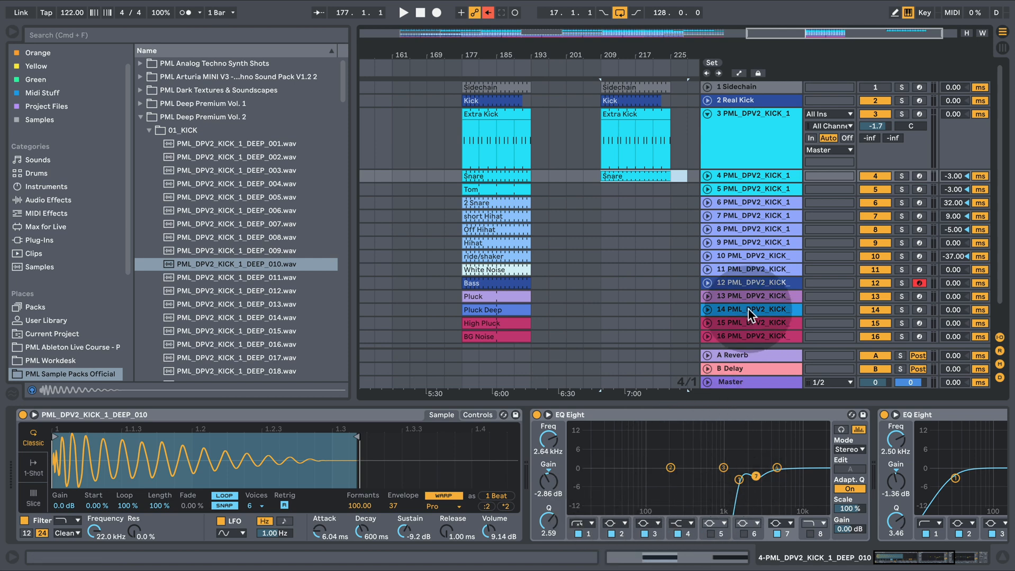
{"action": "left_click", "coordinate": [707, 176]}
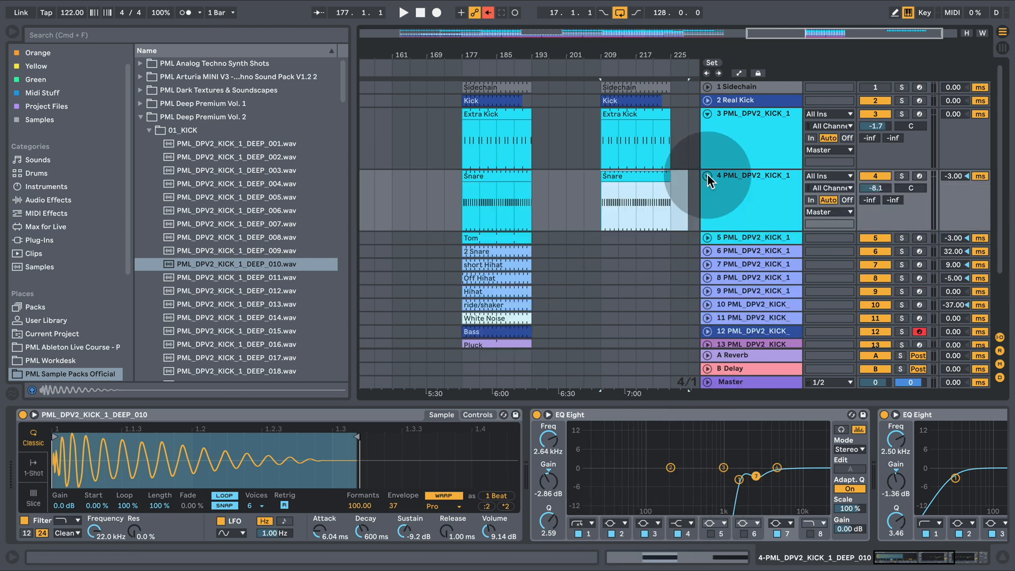
{"action": "left_click", "coordinate": [903, 176]}
- Play the soloed Snare clip and examine its notes and the sampler's pitch and envelope controls
{"action": "key", "text": "space"}
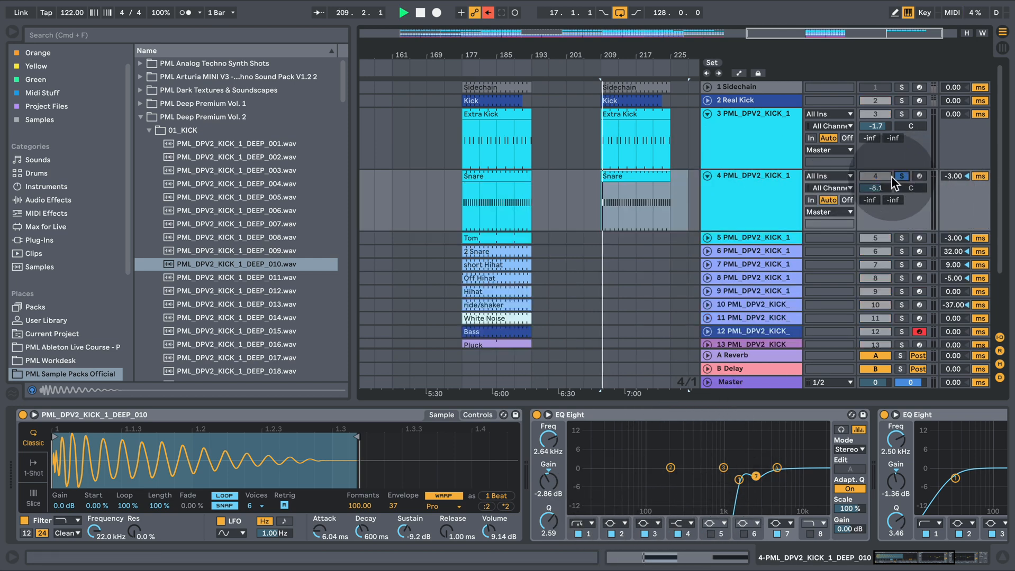
{"action": "double_click", "coordinate": [613, 176]}
{"action": "left_click", "coordinate": [663, 397]}
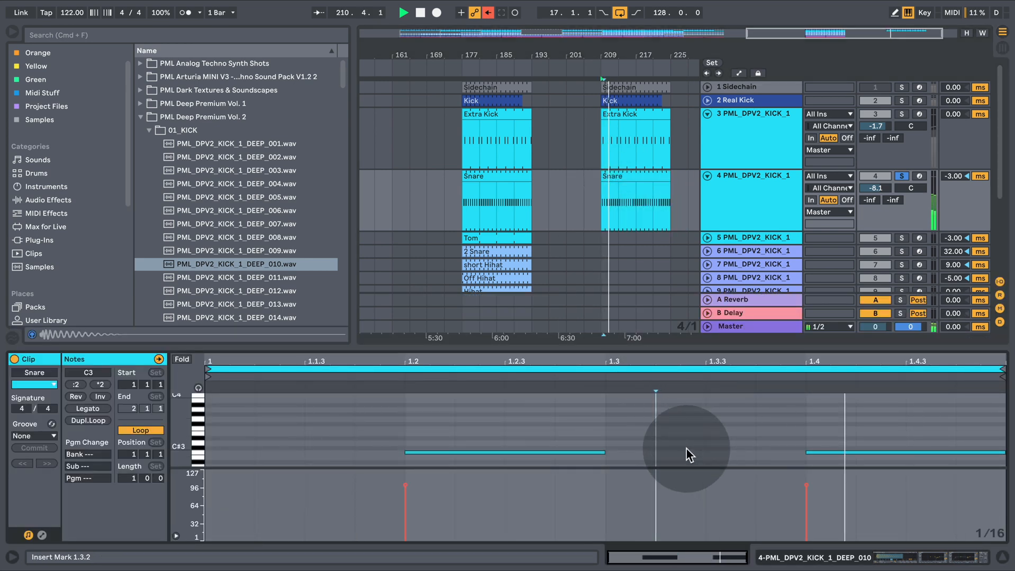
{"action": "key", "text": "space"}
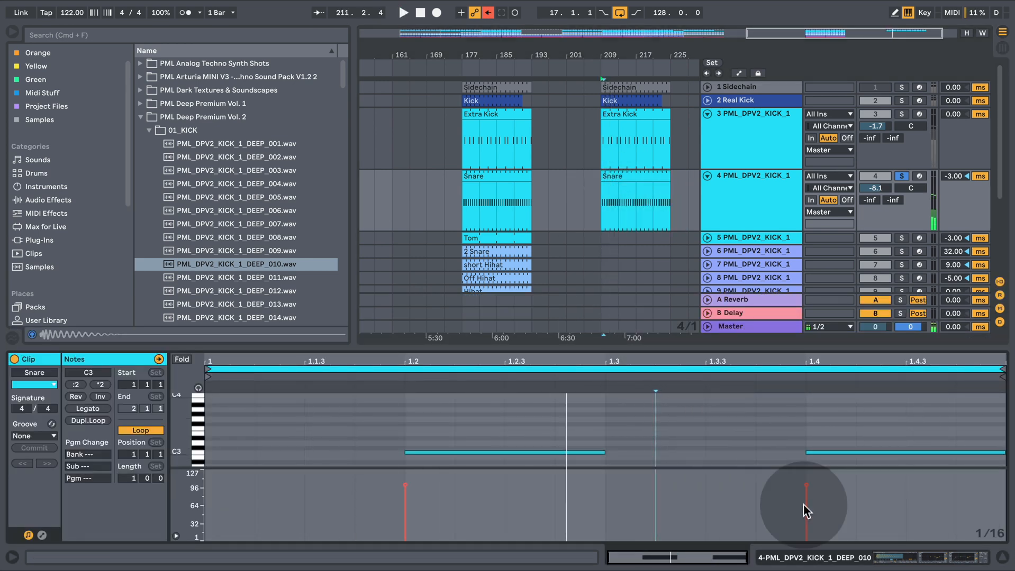
{"action": "left_click", "coordinate": [879, 558]}
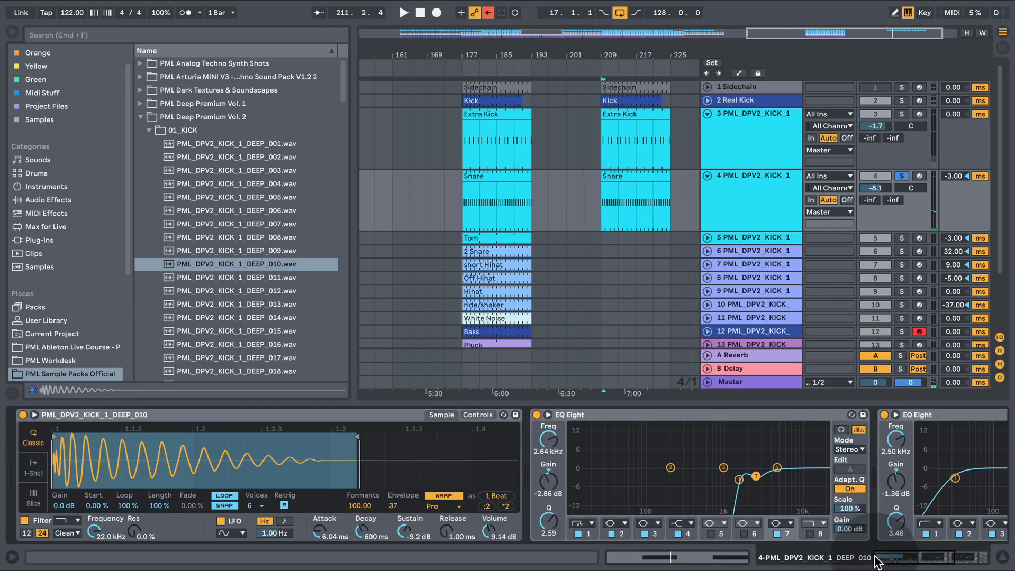
{"action": "left_click", "coordinate": [476, 415]}
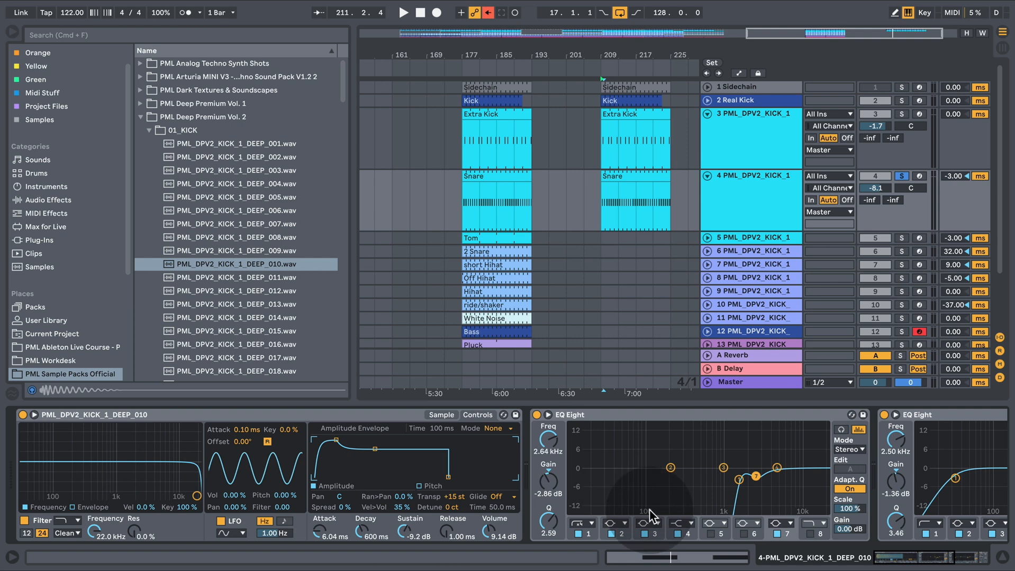
- Bypass the first EQ Eight and the Utility on the snare track and listen to the result
{"action": "left_click", "coordinate": [537, 416]}
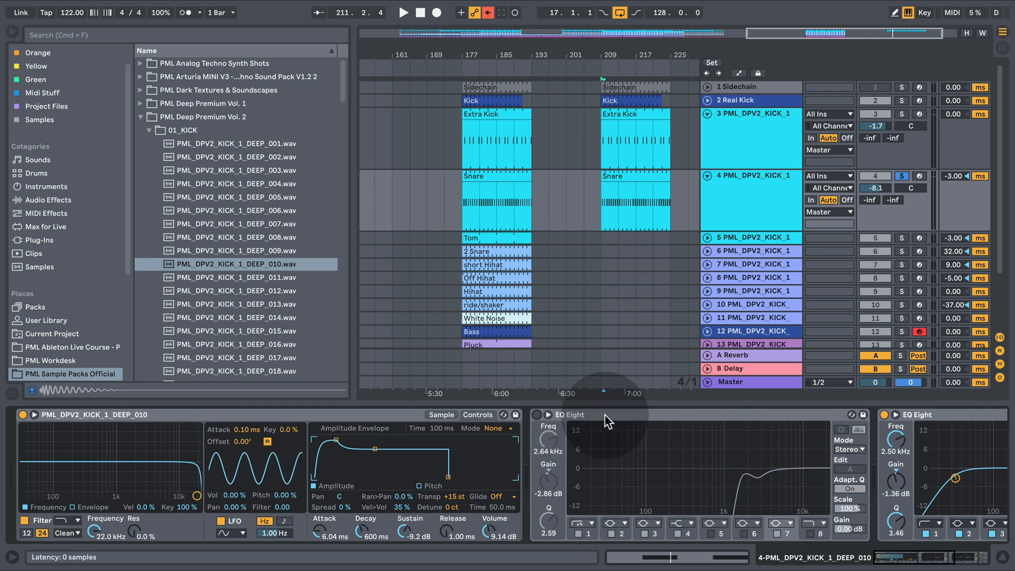
{"action": "double_click", "coordinate": [367, 412]}
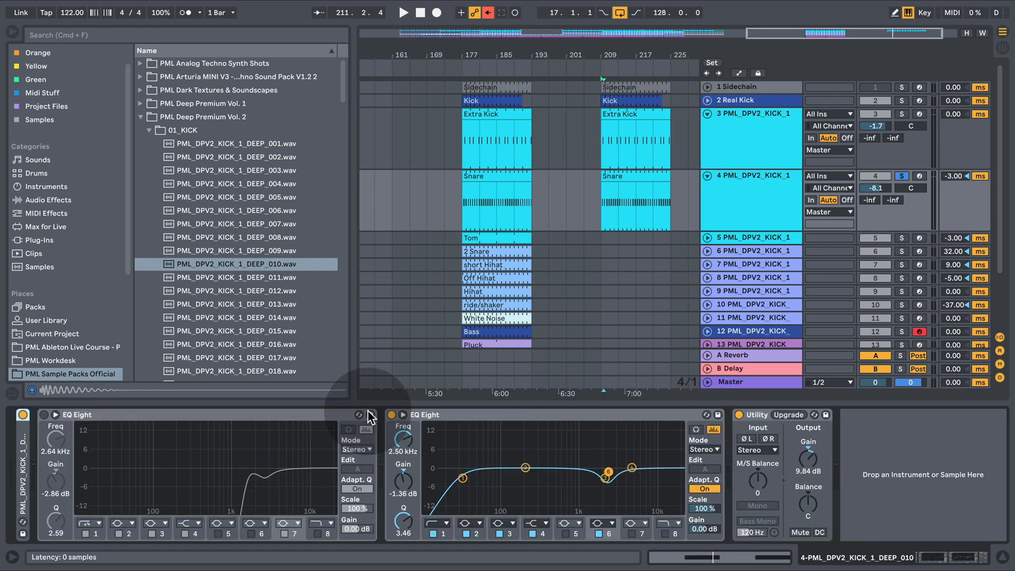
{"action": "left_click", "coordinate": [738, 415]}
{"action": "key", "text": "space"}
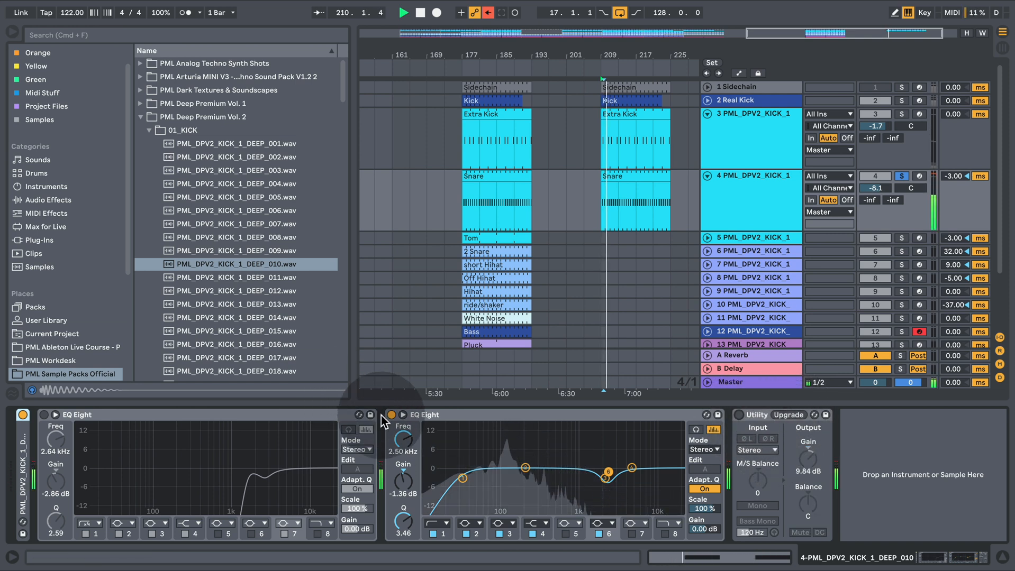
{"action": "key", "text": "space"}
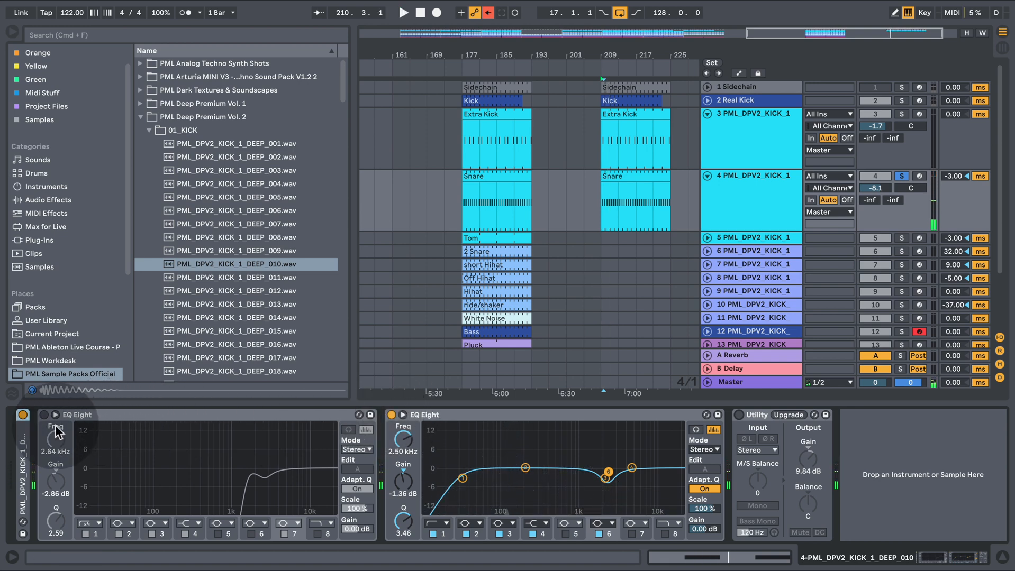
- Reactivate the snare track's first EQ Eight and its Utility while listening to the snare
{"action": "left_click", "coordinate": [43, 415]}
{"action": "key", "text": "space"}
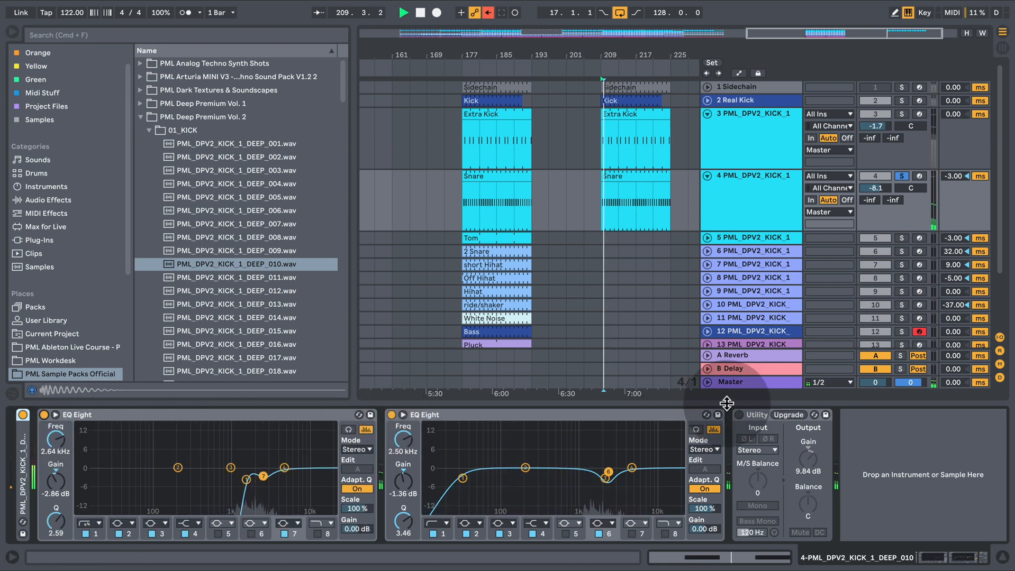
{"action": "left_click", "coordinate": [739, 415]}
{"action": "key", "text": "space"}
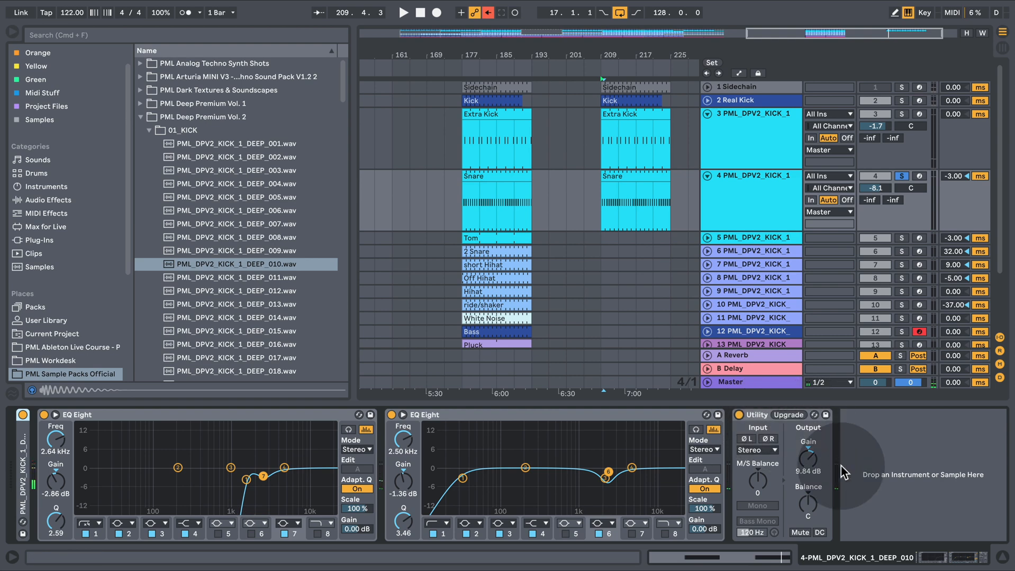
{"action": "key", "text": "space"}
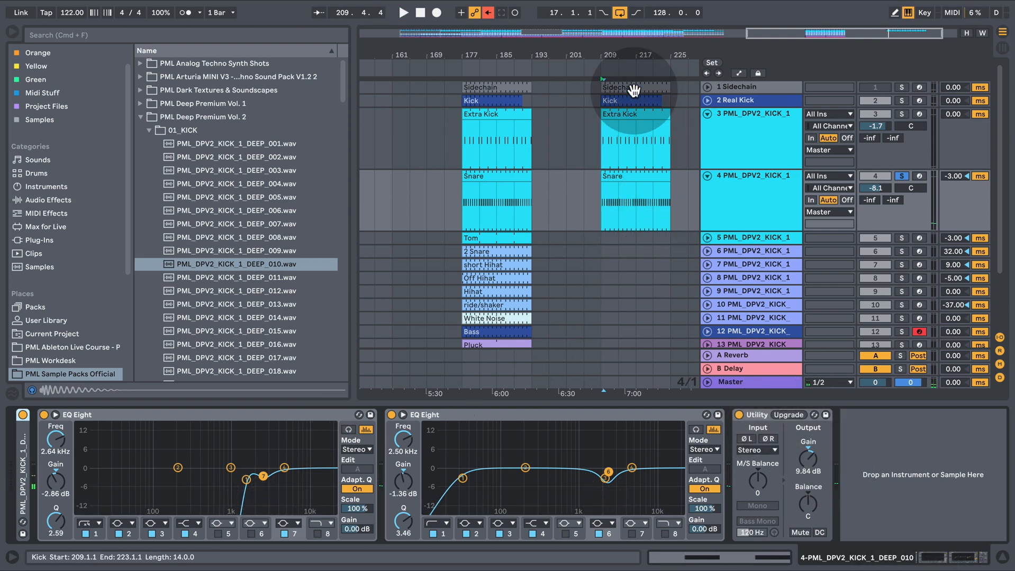
- Expand the snare's sampler, show its sample waveform and examine the Warp switch and Pro warp mode
{"action": "double_click", "coordinate": [24, 465]}
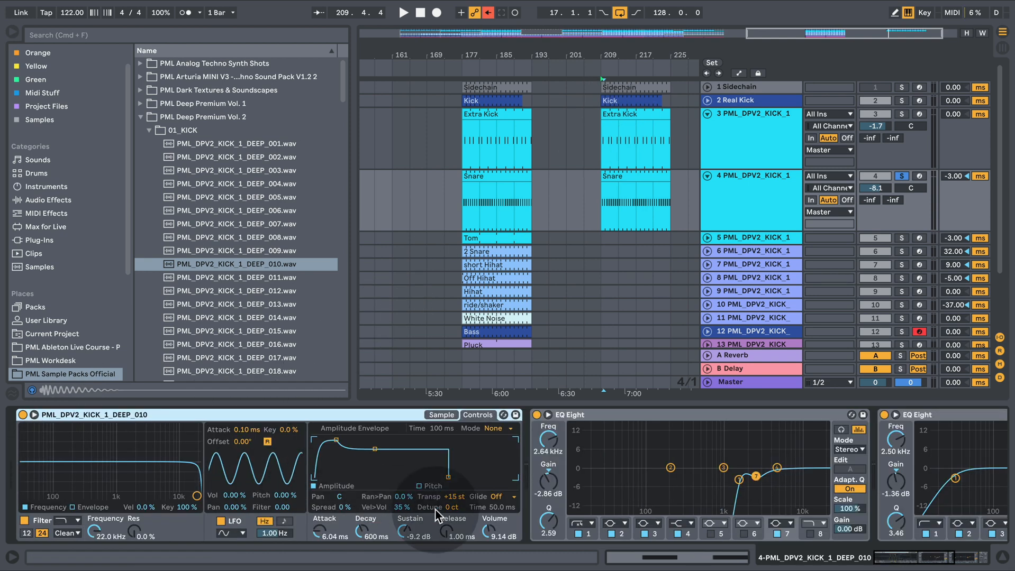
{"action": "left_click", "coordinate": [441, 415]}
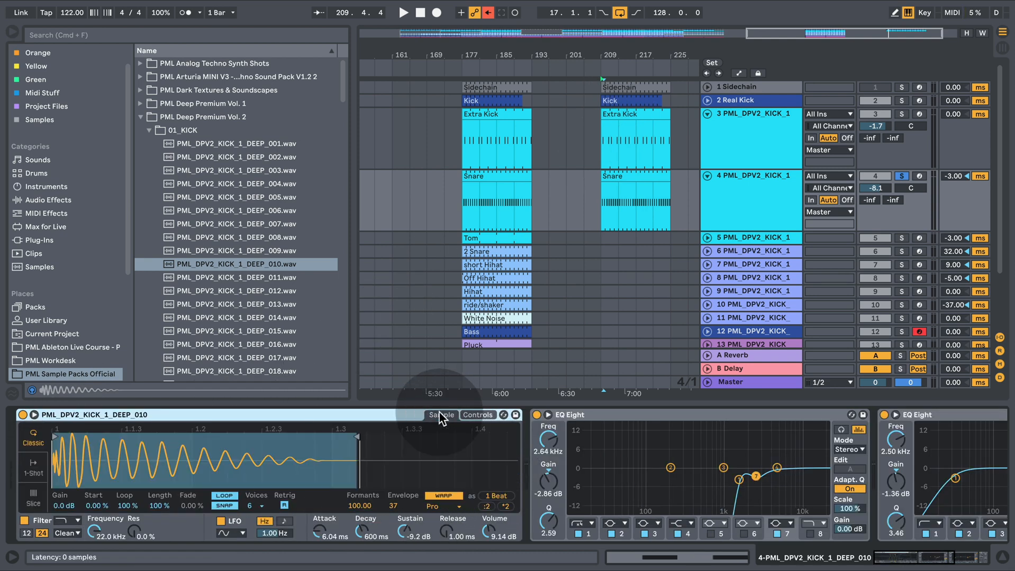
{"action": "left_click", "coordinate": [445, 496]}
{"action": "left_click", "coordinate": [447, 497]}
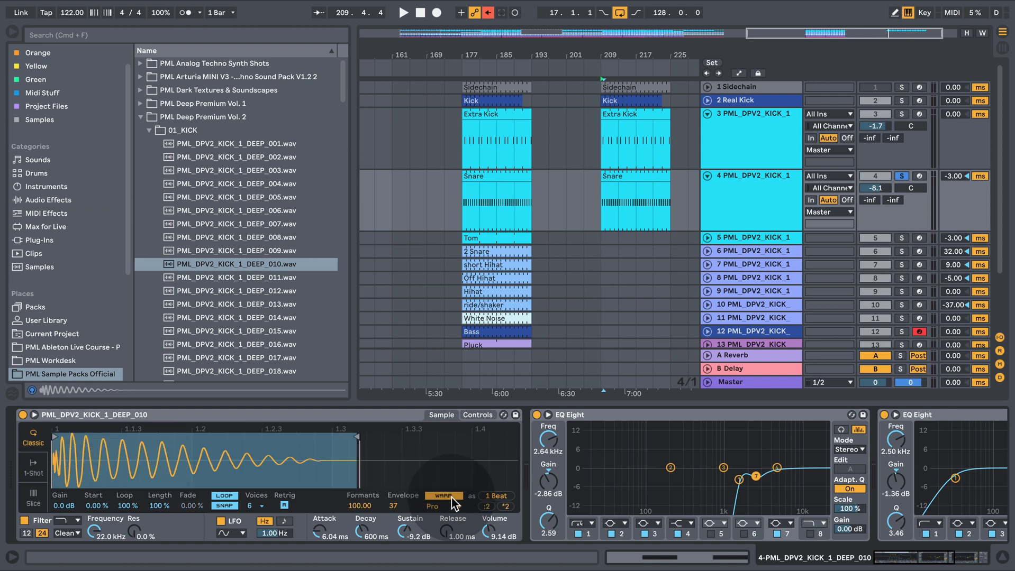
{"action": "left_click", "coordinate": [458, 507]}
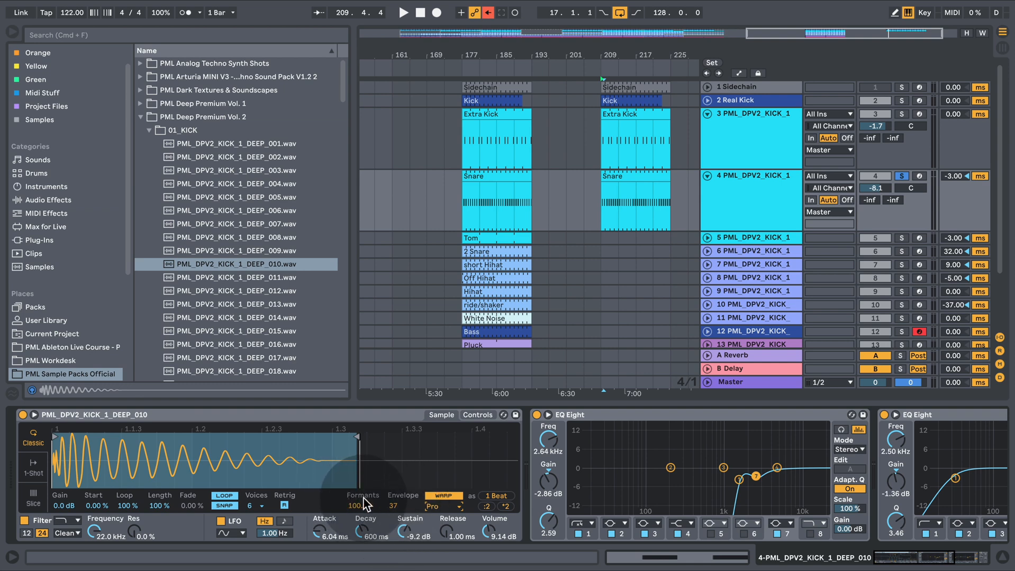
- Try lower Formants values on the snare's sampler during playback and return Formants to 100
{"action": "left_click", "coordinate": [365, 508]}
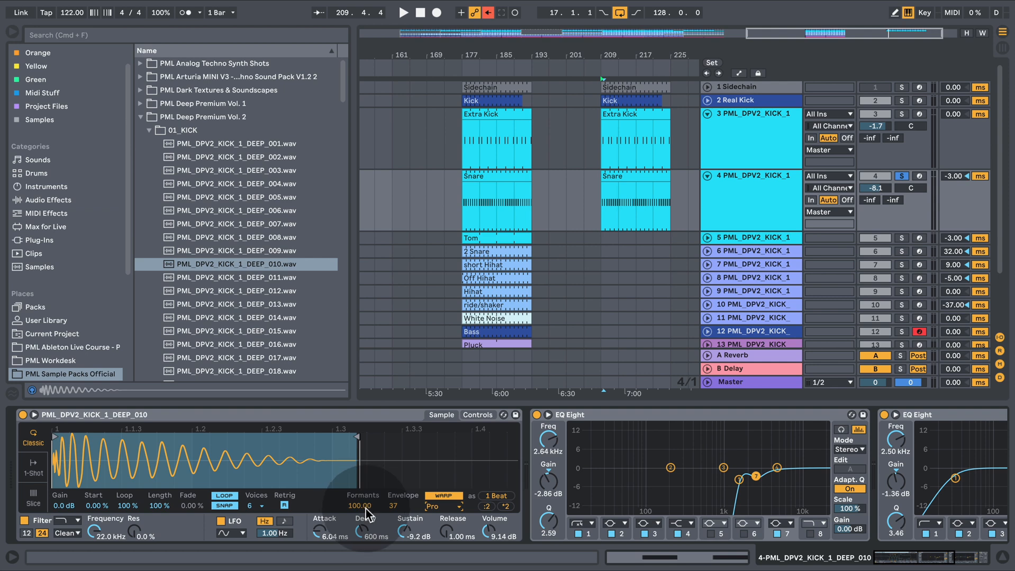
{"action": "key", "text": "space"}
{"action": "type", "text": "0"}
{"action": "key", "text": "Return"}
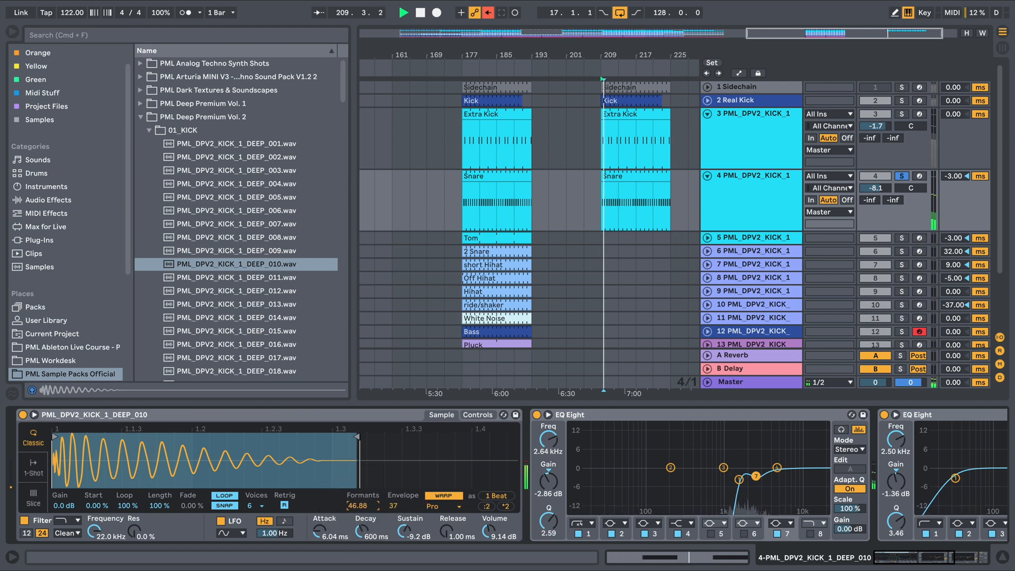
{"action": "left_click_drag", "start_coordinate": [365, 509], "coordinate": [366, 456]}
{"action": "key", "text": "space"}
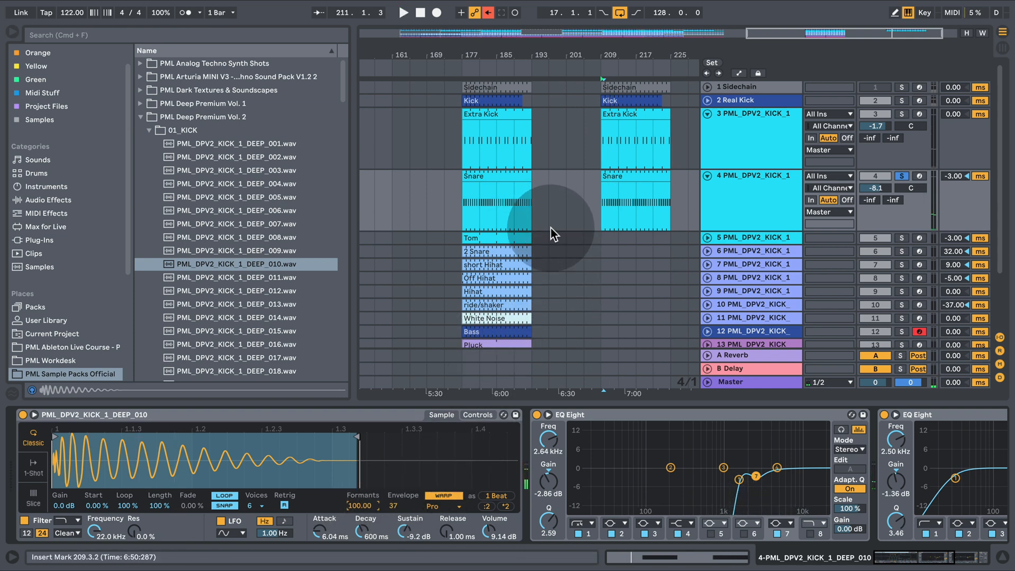
- Copy the Tom clip to bar 209, extending it to bar 225, and solo its track
{"action": "left_click_drag", "start_coordinate": [529, 238], "coordinate": [608, 241]}
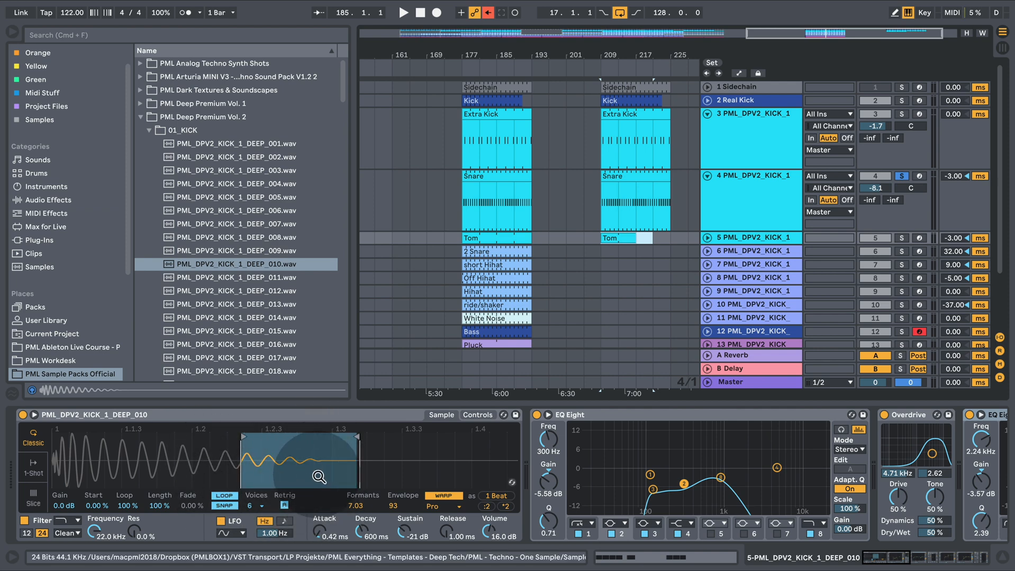
{"action": "left_click_drag", "start_coordinate": [635, 236], "coordinate": [670, 236]}
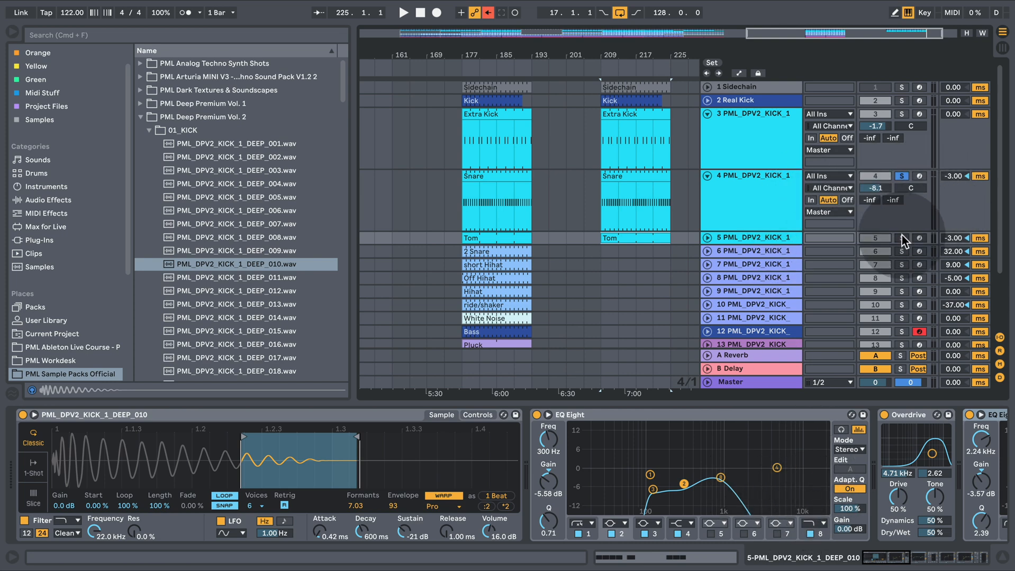
{"action": "left_click", "coordinate": [901, 238]}
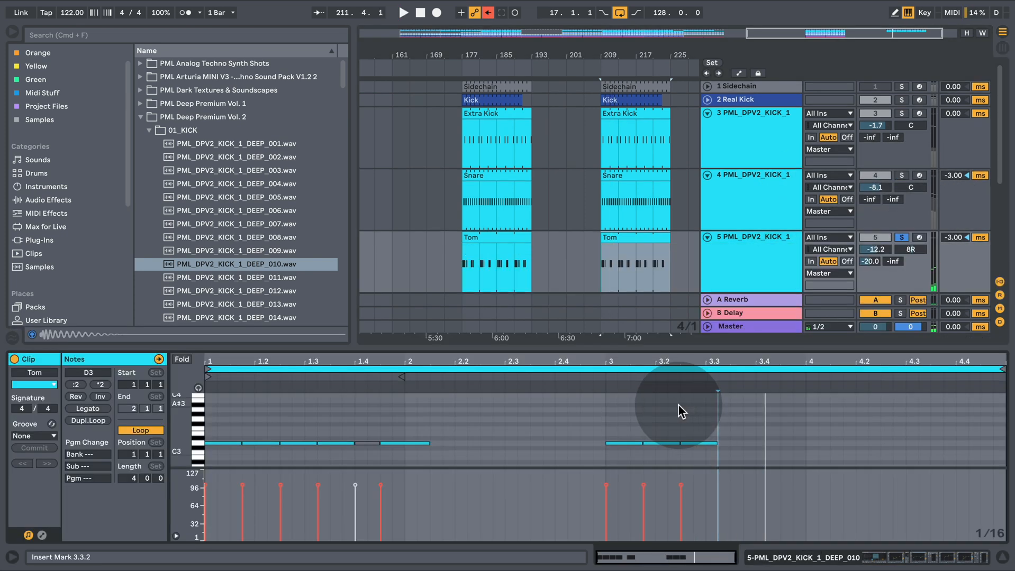
- Unsolo the Tom track and switch its Overdrive off and back on while the whole arrangement plays
{"action": "left_click", "coordinate": [902, 237]}
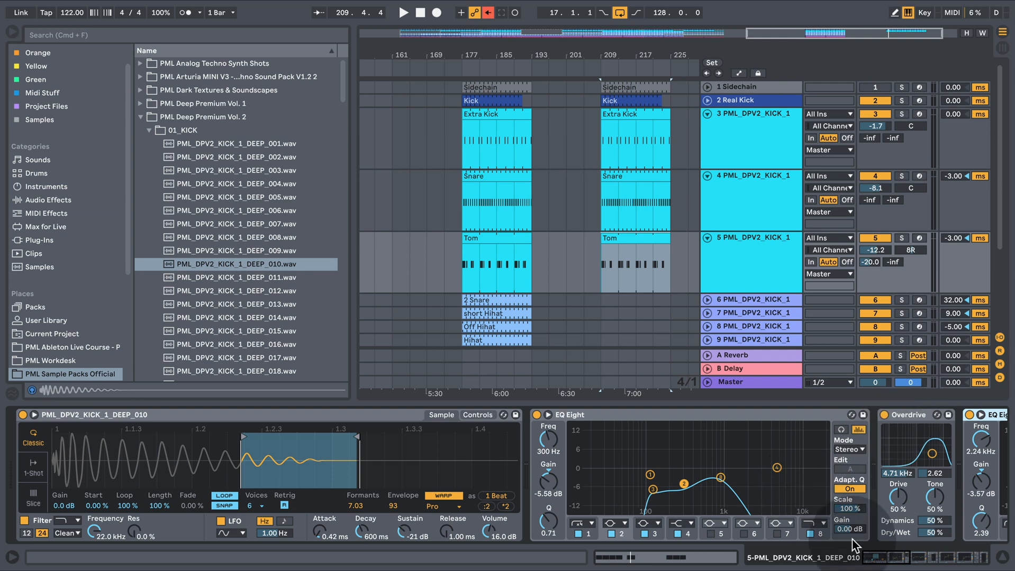
{"action": "scroll", "coordinate": [438, 418], "scroll_direction": "right", "scroll_amount": 10}
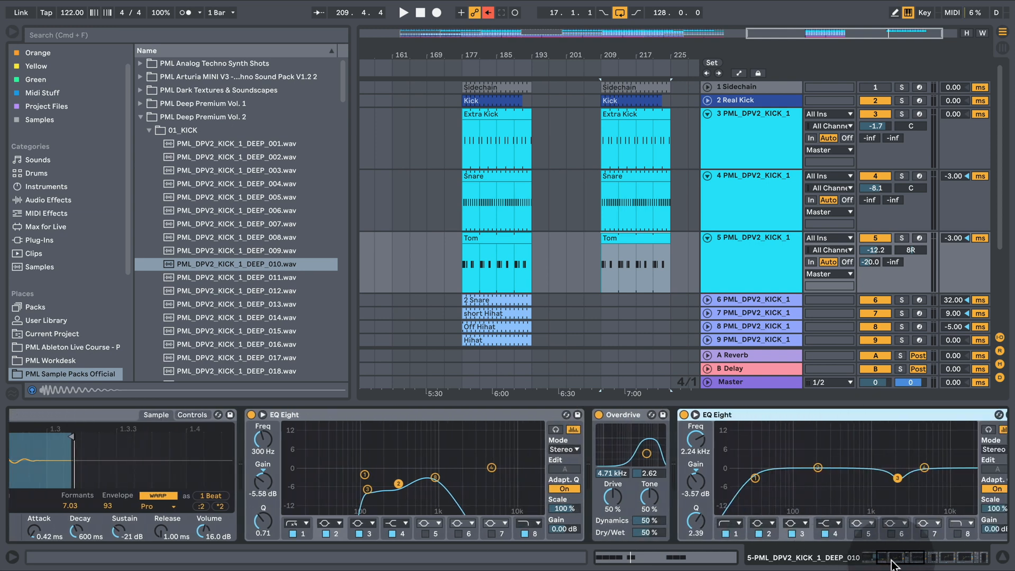
{"action": "key", "text": "space"}
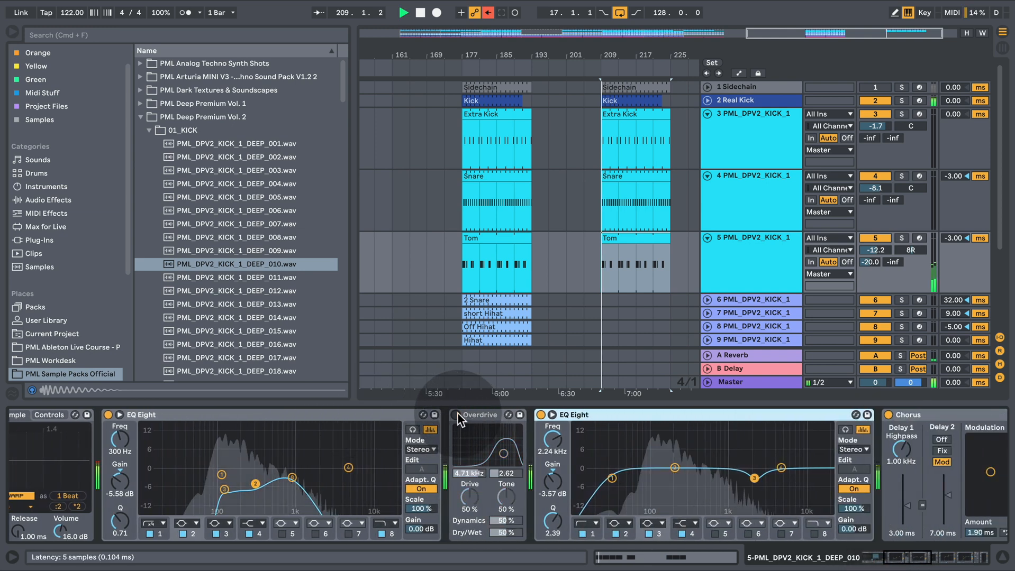
{"action": "left_click", "coordinate": [456, 415]}
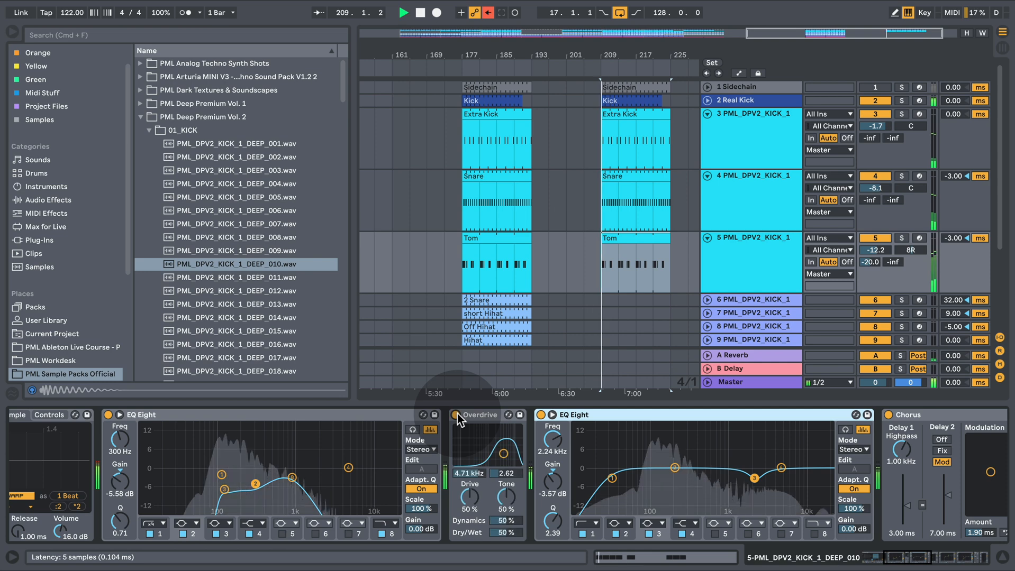
- Solo the Tom track and compare its sound with Overdrive bypassed and reactivated
{"action": "left_click", "coordinate": [901, 238]}
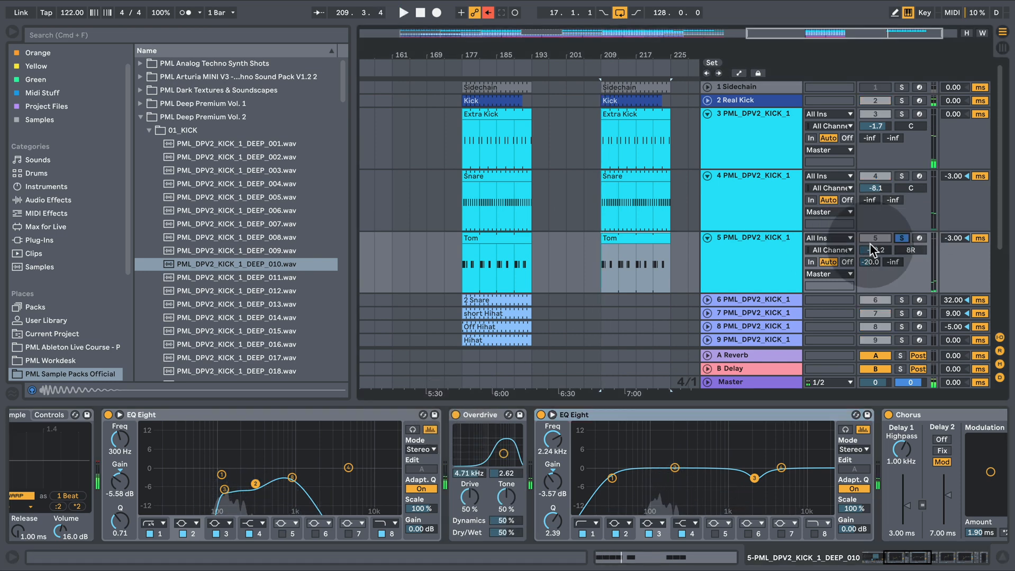
{"action": "left_click", "coordinate": [454, 414]}
{"action": "key", "text": "space"}
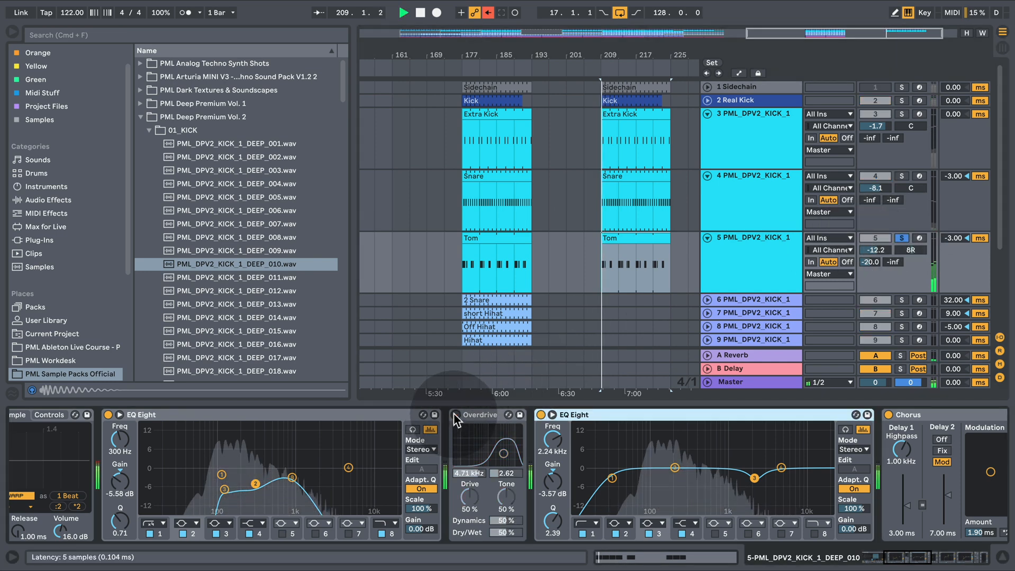
{"action": "left_click", "coordinate": [455, 415]}
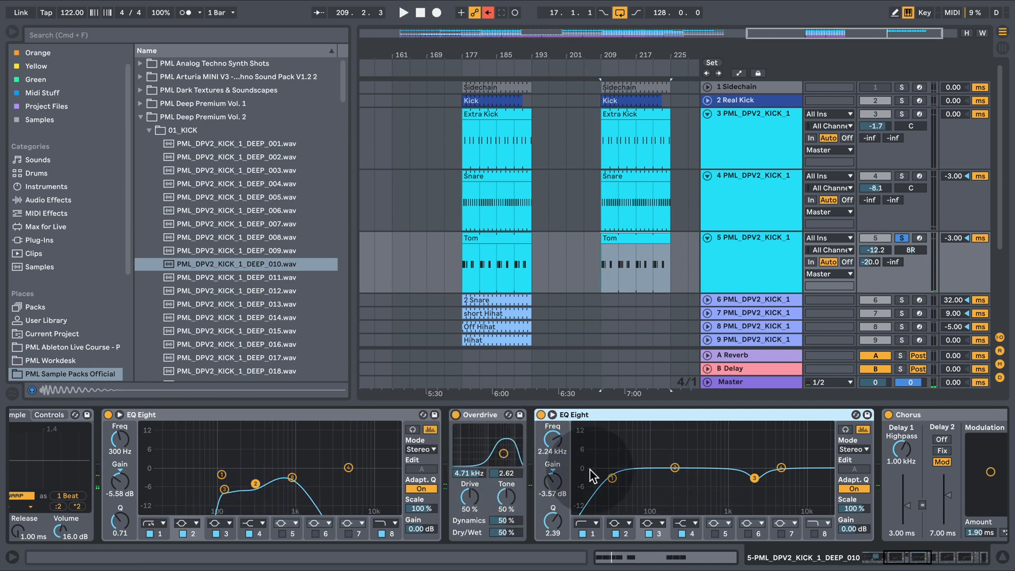
- Collapse the Chorus and the three EQ Eights after the Overdrive on the Tom track to reveal its Utility and Compressor
{"action": "double_click", "coordinate": [591, 415]}
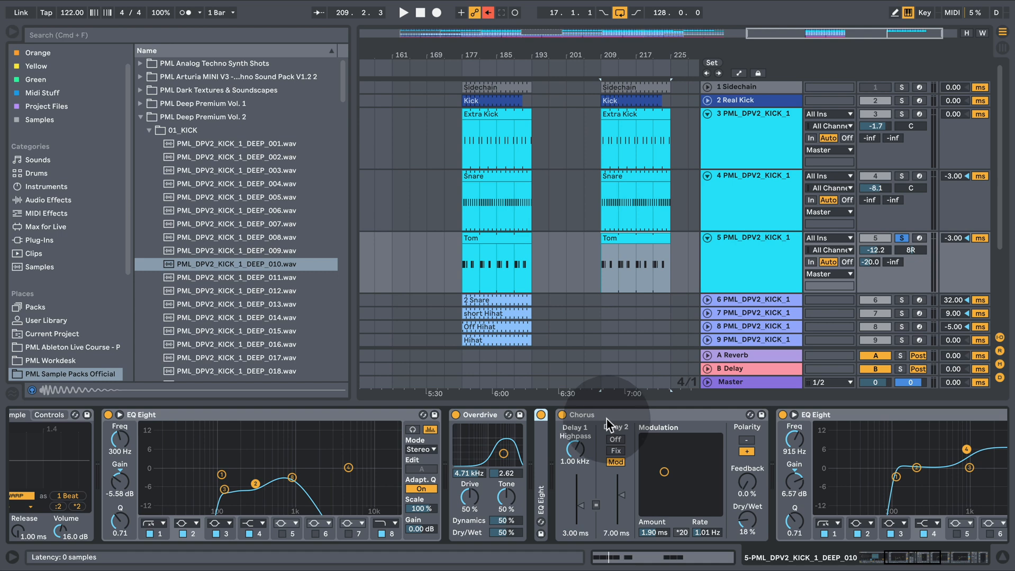
{"action": "double_click", "coordinate": [605, 418]}
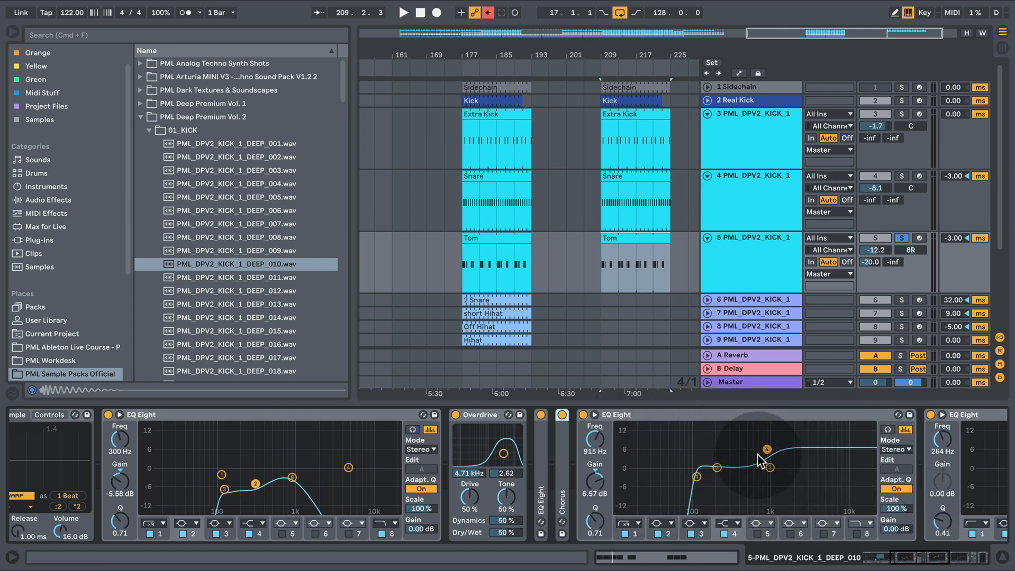
{"action": "double_click", "coordinate": [675, 416]}
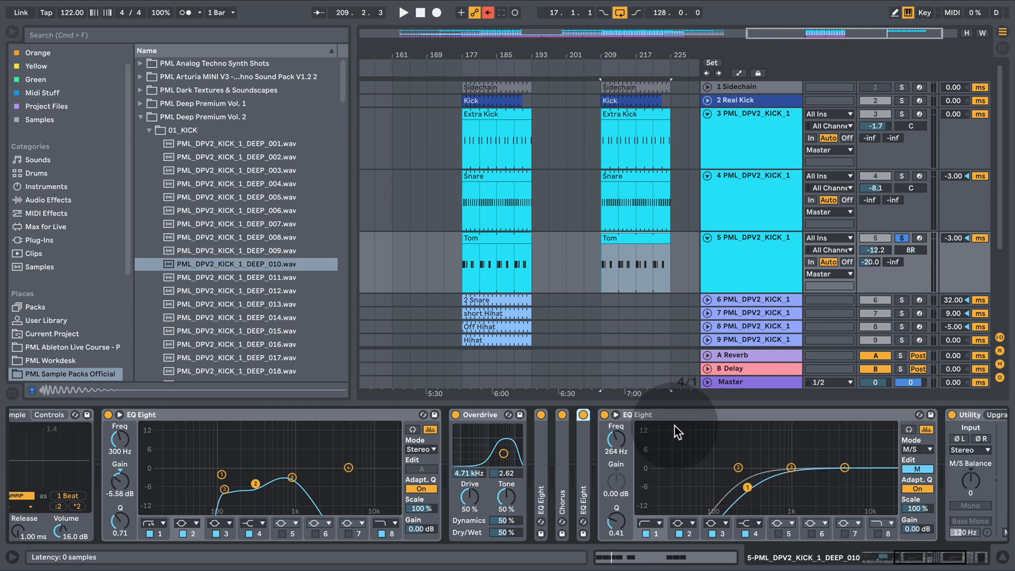
{"action": "double_click", "coordinate": [656, 411]}
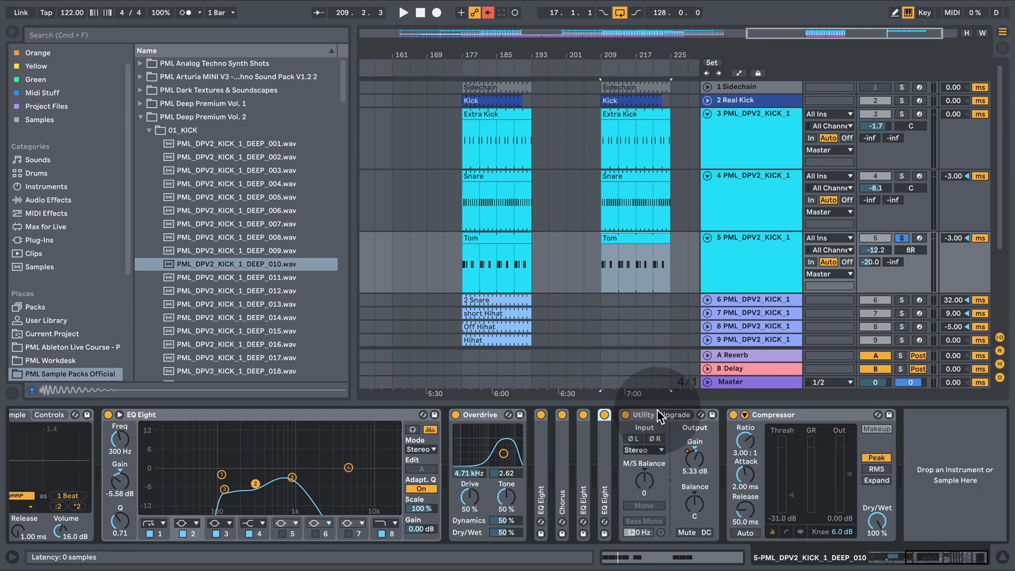
- Play the Tom track soloed, and unsolo it during playback to hear it in the mix
{"action": "key", "text": "space"}
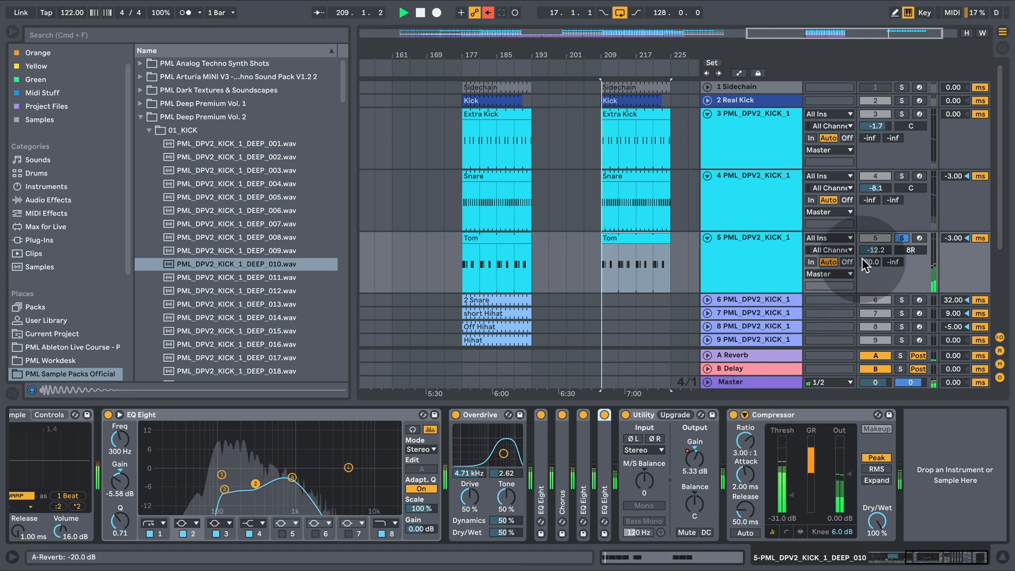
{"action": "left_click", "coordinate": [901, 238]}
{"action": "left_click", "coordinate": [638, 265]}
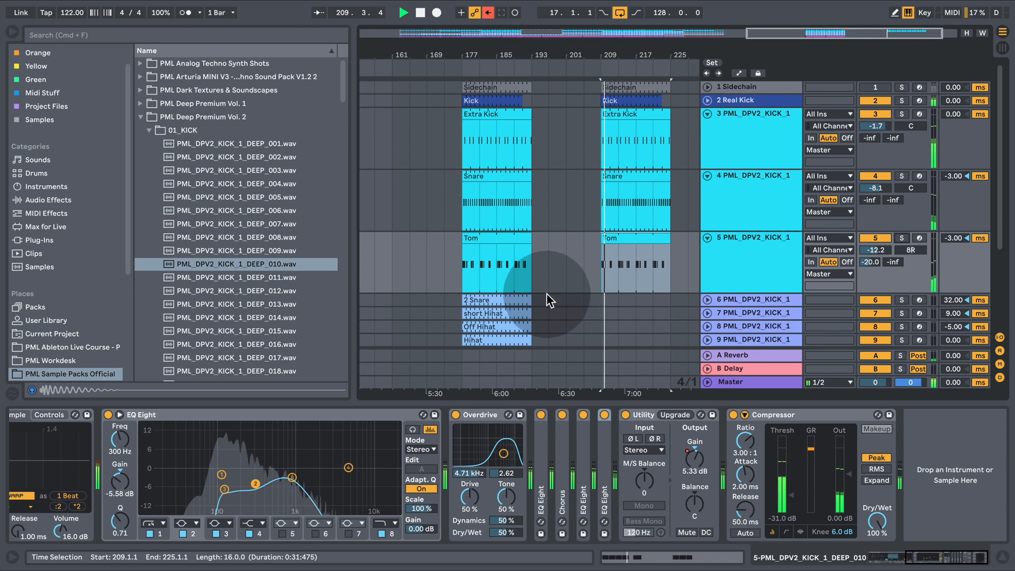
- Copy the 2 Snare clip to bar 209 and play its track soloed and unfolded
{"action": "left_click_drag", "start_coordinate": [505, 300], "coordinate": [632, 300]}
{"action": "key", "text": "s"}
{"action": "key", "text": "space"}
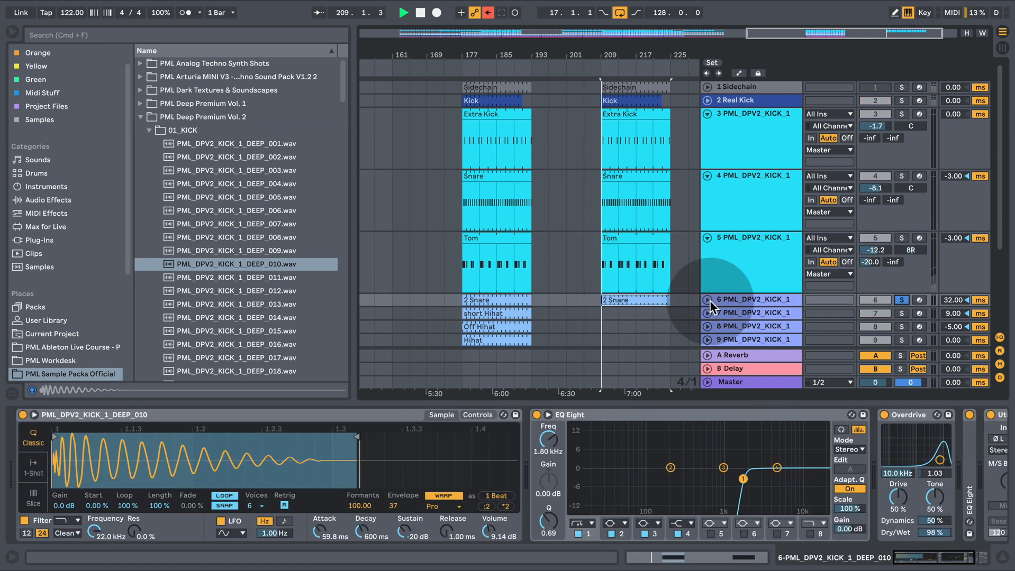
{"action": "left_click", "coordinate": [708, 300]}
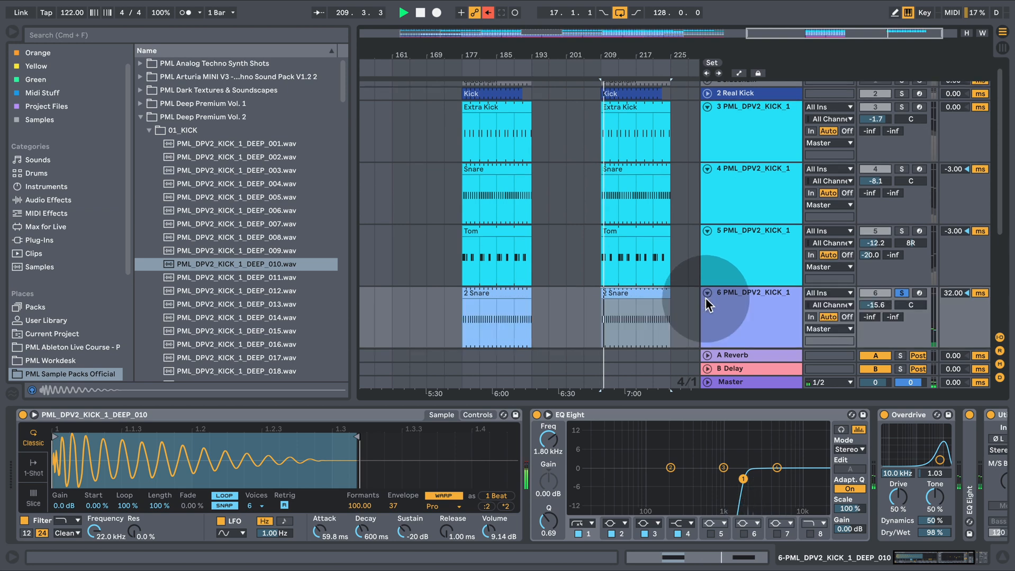
- Open the copied 2 Snare clip and examine its note pattern
{"action": "double_click", "coordinate": [607, 293]}
{"action": "left_click", "coordinate": [611, 309]}
{"action": "key", "text": "space"}
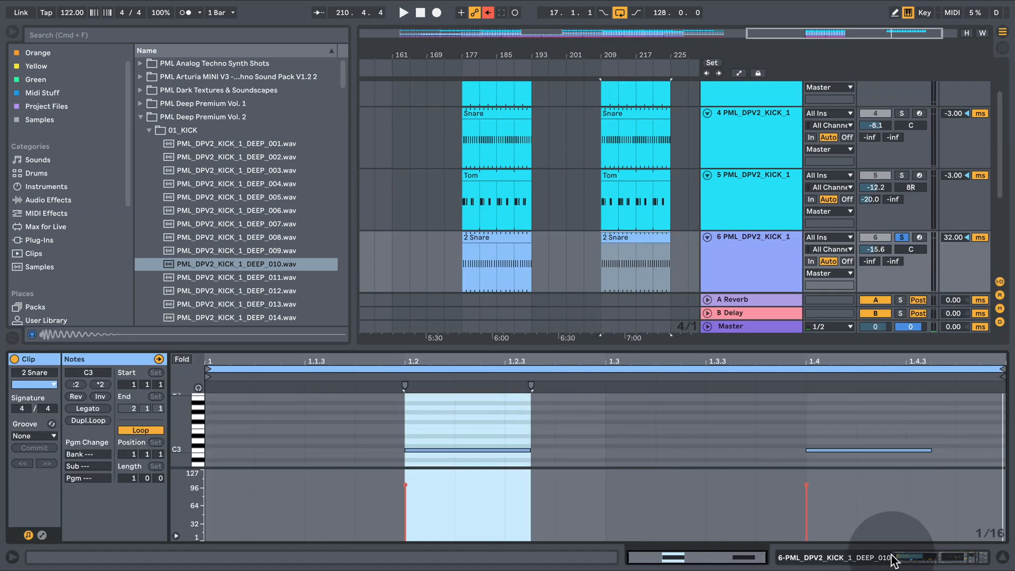
- Show the 2 Snare track's device chain and listen to the track, first soloed and then unsoloed in the mix
{"action": "left_click", "coordinate": [899, 558]}
{"action": "scroll", "coordinate": [590, 498], "scroll_direction": "right", "scroll_amount": 5}
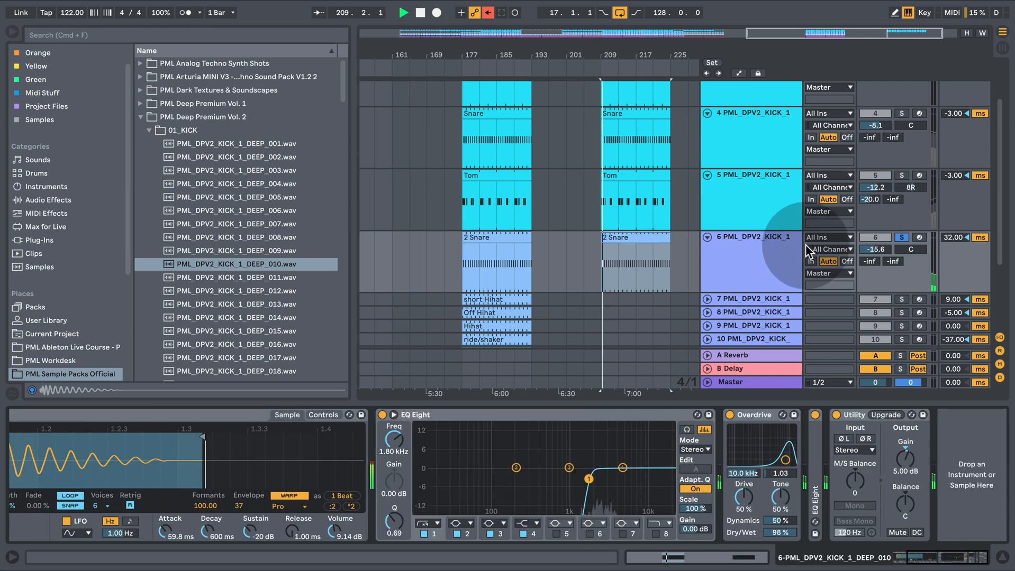
{"action": "key", "text": "space"}
{"action": "left_click", "coordinate": [901, 238]}
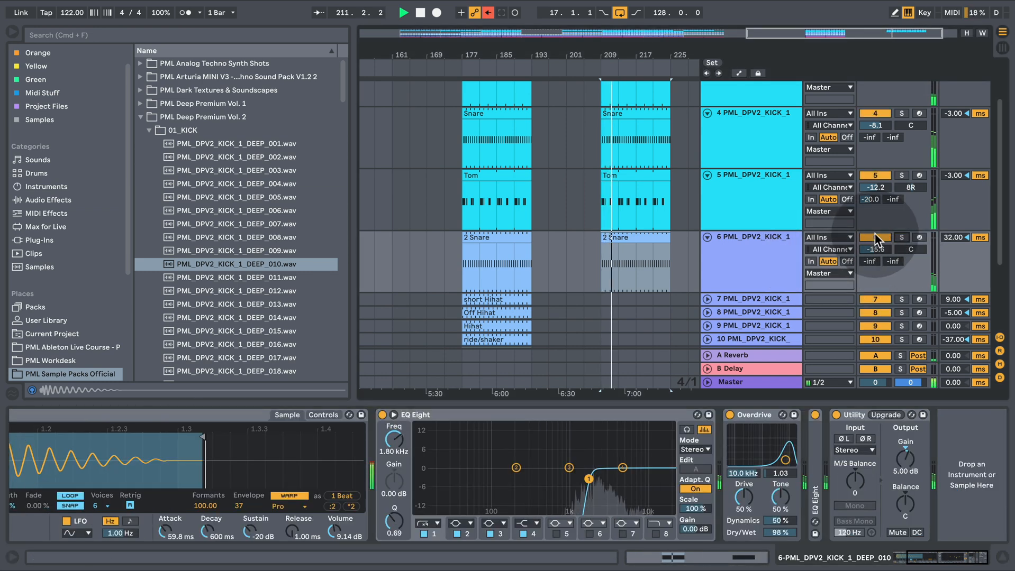
- Select the Snare track and play it soloed together with the 2 Snare track
{"action": "scroll", "coordinate": [960, 263], "scroll_direction": "up", "scroll_amount": 3}
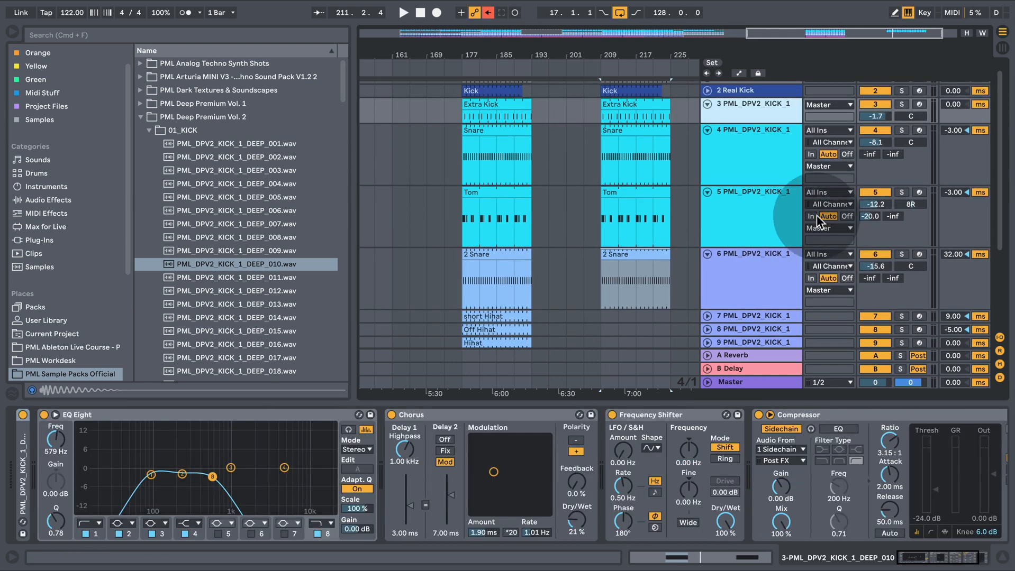
{"action": "scroll", "coordinate": [817, 216], "scroll_direction": "up", "scroll_amount": 1}
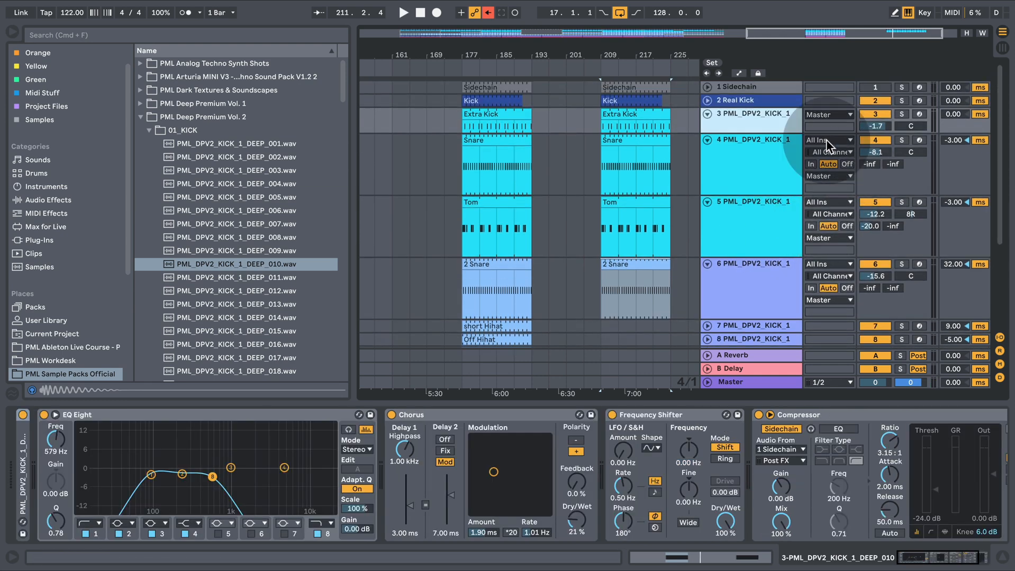
{"action": "left_click", "coordinate": [747, 145]}
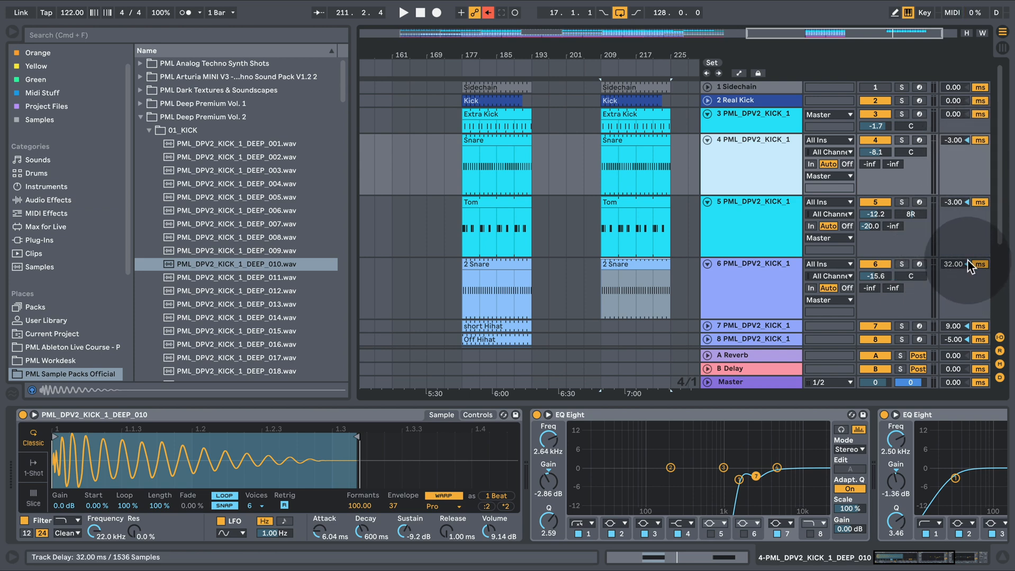
{"action": "left_click", "coordinate": [901, 264]}
{"action": "left_click", "coordinate": [902, 140]}
{"action": "key", "text": "space"}
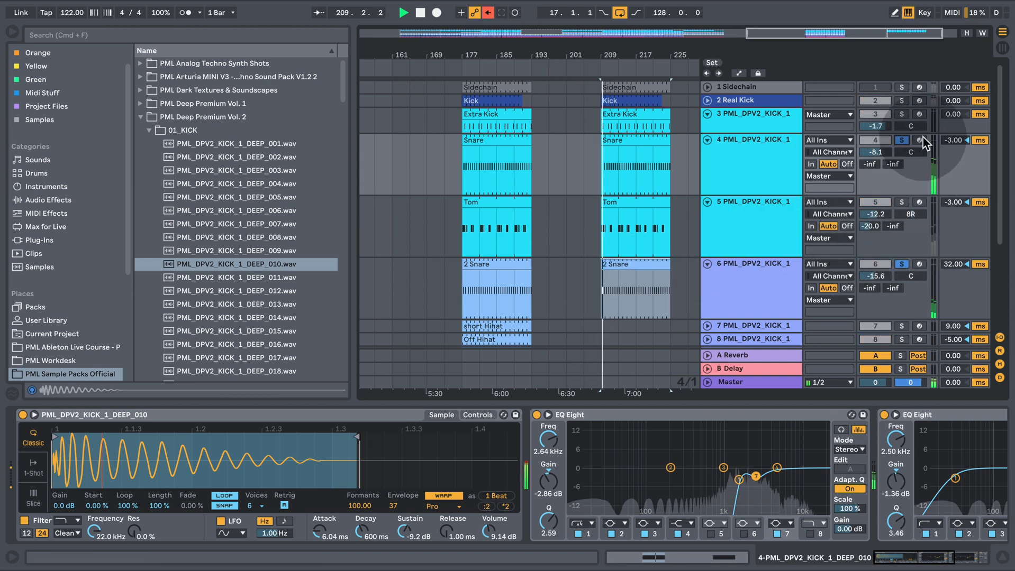
- Toggle the 2 Snare track's solo to compare the layered snares, and end playback with both tracks unsoloed
{"action": "left_click", "coordinate": [901, 265]}
{"action": "left_click", "coordinate": [901, 265]}
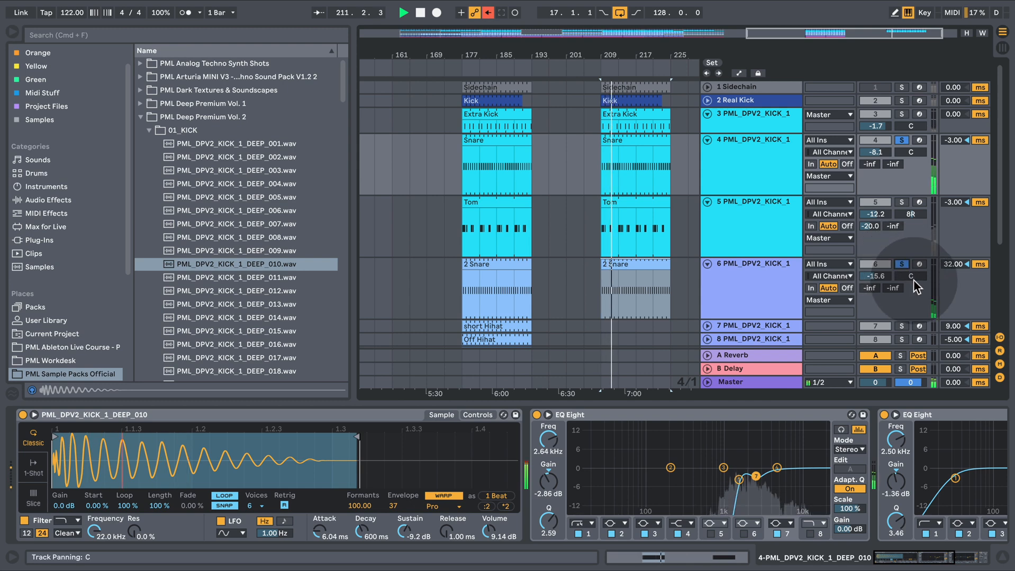
{"action": "left_click", "coordinate": [888, 165]}
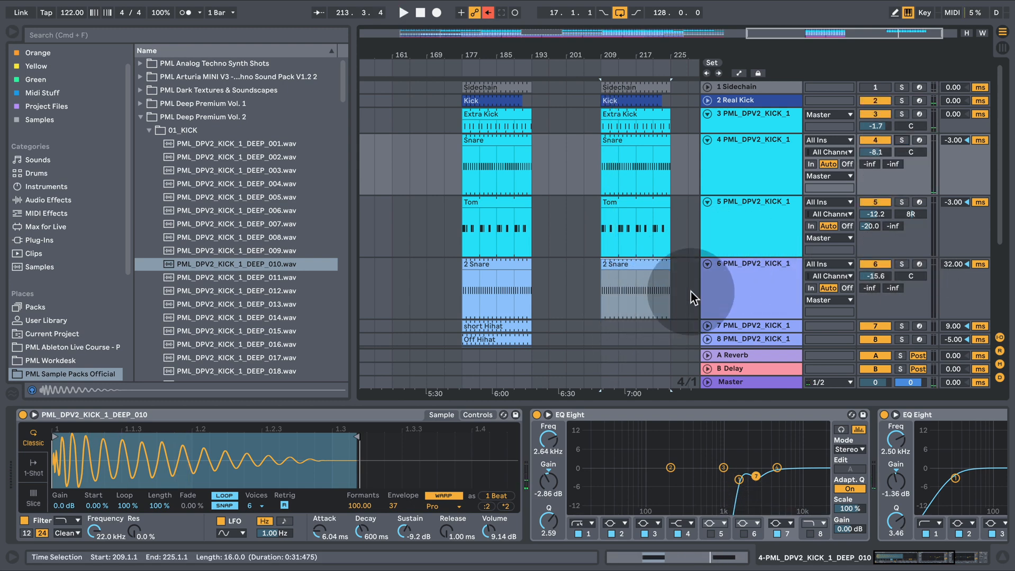
- Copy the short Hihat clip to bar 209, spanning to bar 225, and play its track soloed
{"action": "scroll", "coordinate": [678, 269], "scroll_direction": "down", "scroll_amount": 3}
{"action": "left_click_drag", "start_coordinate": [550, 280], "coordinate": [471, 274]}
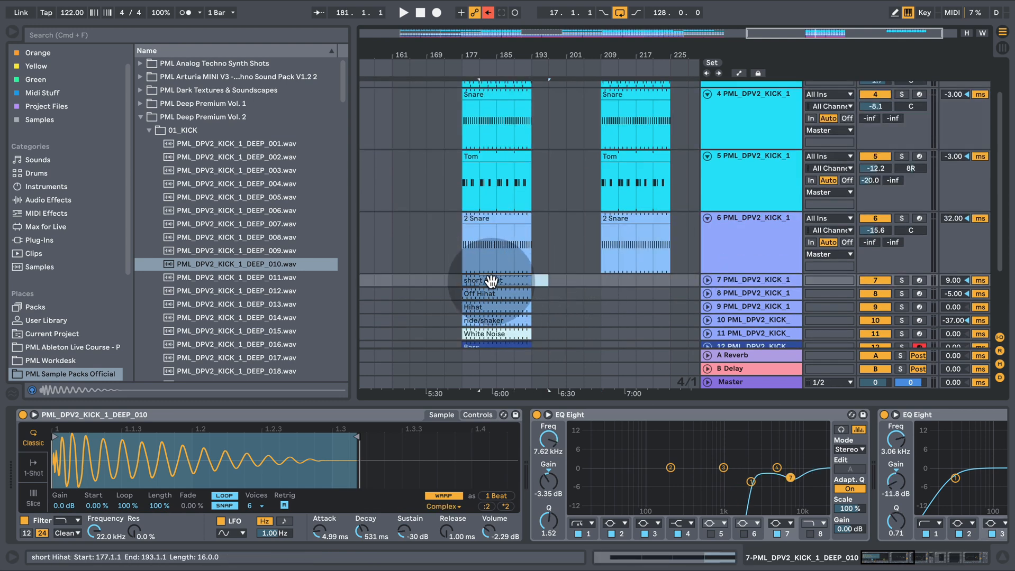
{"action": "left_click", "coordinate": [608, 275]}
{"action": "left_click_drag", "start_coordinate": [611, 275], "coordinate": [669, 280]}
{"action": "left_click", "coordinate": [901, 281]}
{"action": "key", "text": "space"}
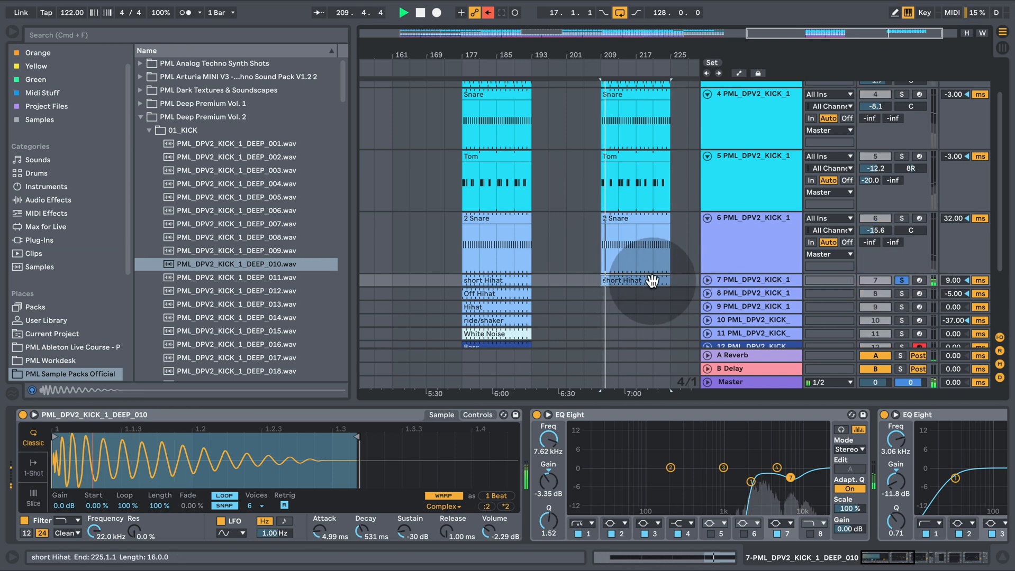
- Stop playback and examine the short Hihat sampler's warp modes, leaving Complex selected, and its filter, LFO and envelope controls
{"action": "left_click", "coordinate": [716, 276]}
{"action": "key", "text": "space"}
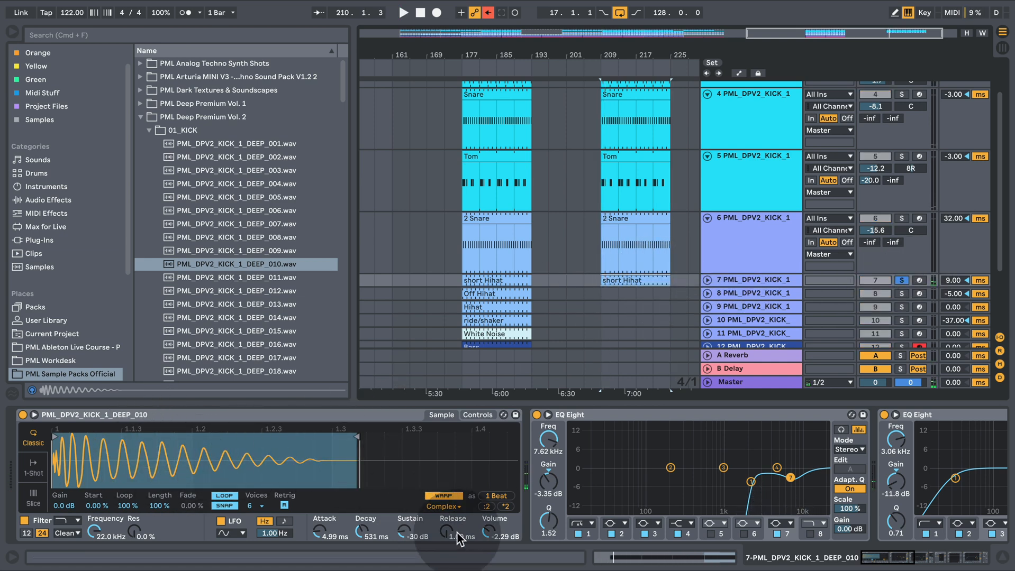
{"action": "left_click", "coordinate": [456, 508]}
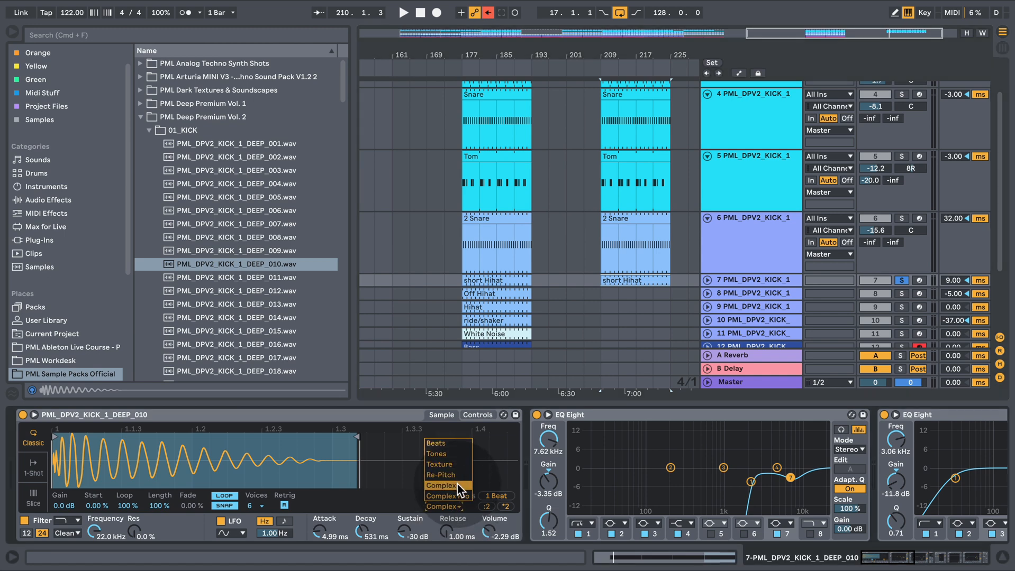
{"action": "left_click", "coordinate": [458, 484]}
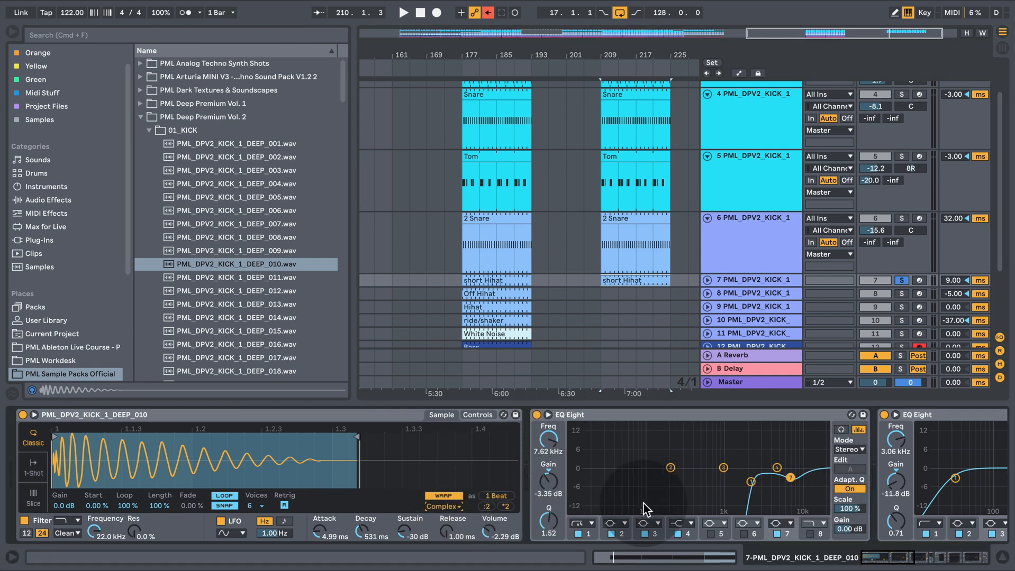
{"action": "left_click", "coordinate": [478, 415]}
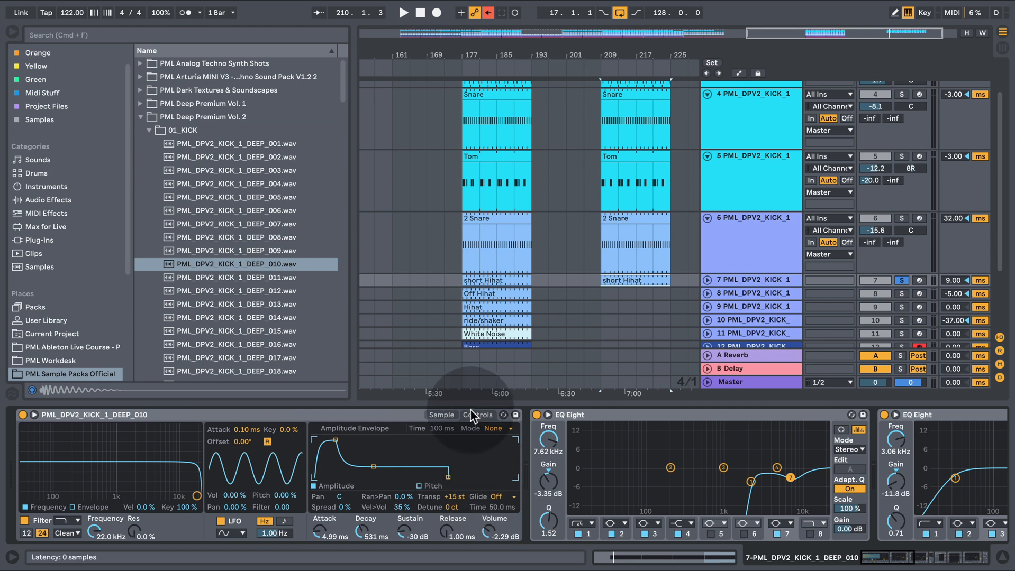
{"action": "left_click", "coordinate": [441, 415]}
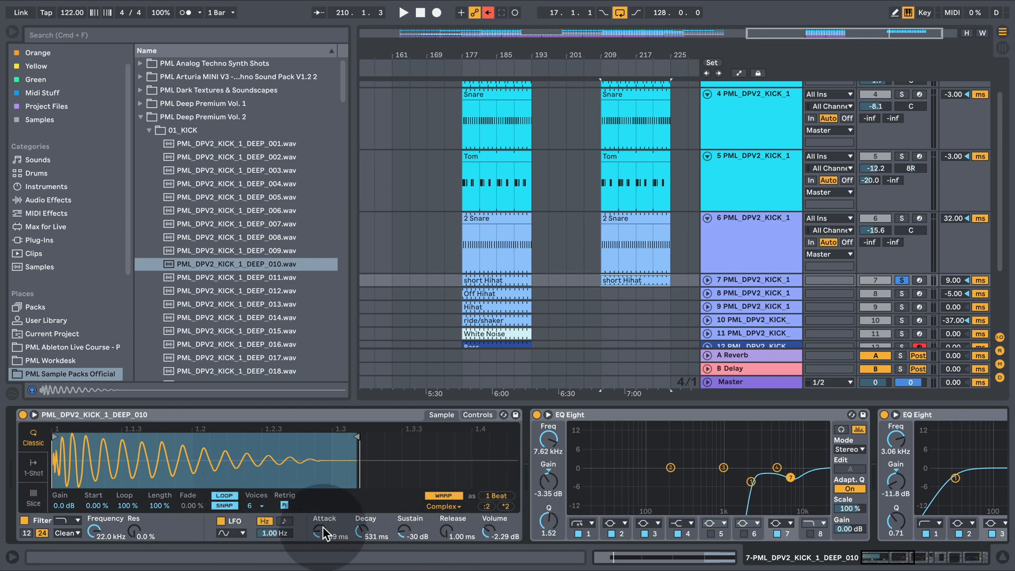
- Try different Attack values on the short Hihat's sampler during playback
{"action": "key", "text": "space"}
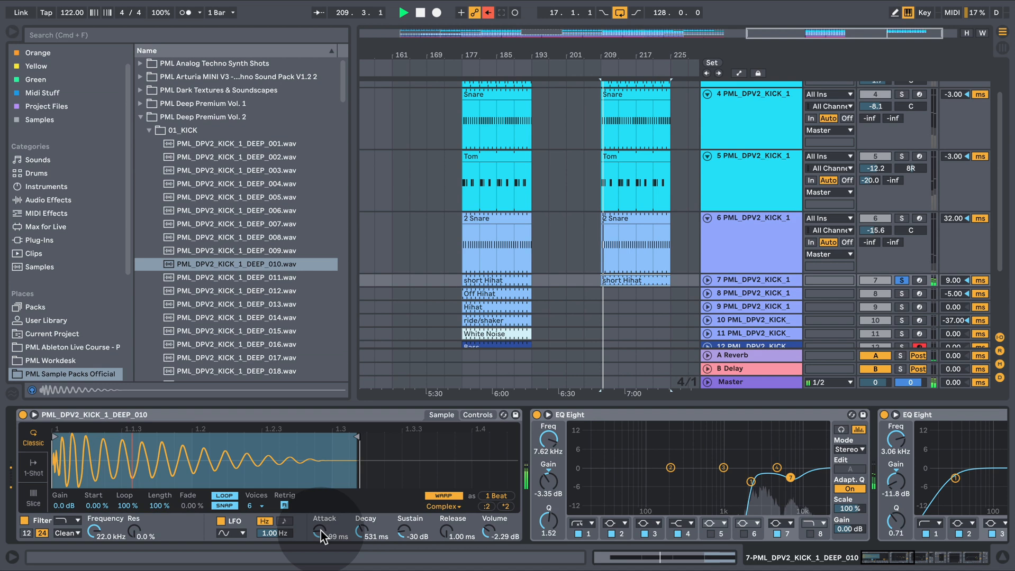
{"action": "left_click_drag", "start_coordinate": [320, 531], "coordinate": [320, 520]}
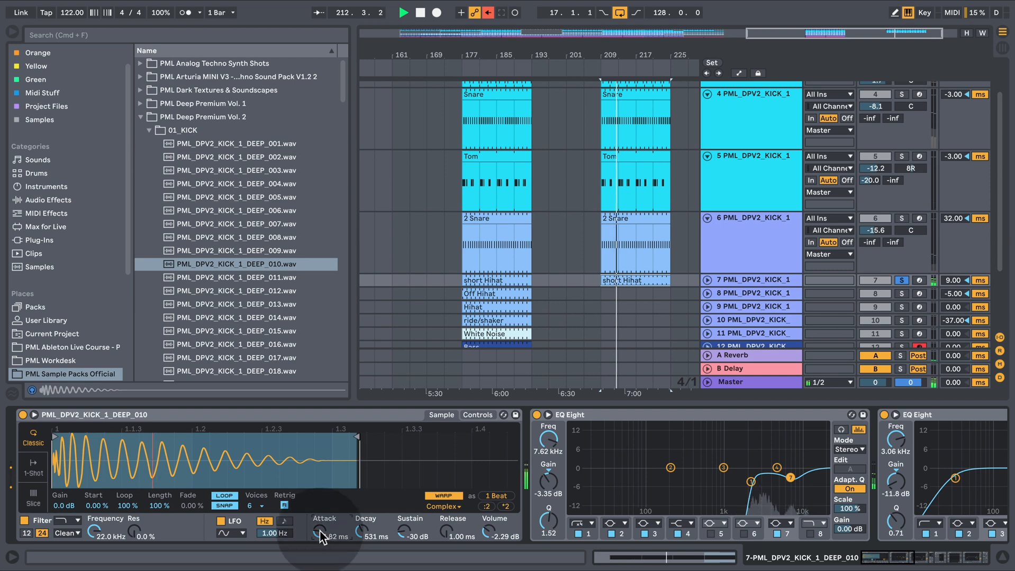
{"action": "left_click_drag", "start_coordinate": [320, 531], "coordinate": [320, 536]}
{"action": "key", "text": "space"}
- Examine the short Hihat's effects and compare its soloed sound with the Chorus bypassed and enabled during playback
{"action": "left_click_drag", "start_coordinate": [882, 563], "coordinate": [932, 562]}
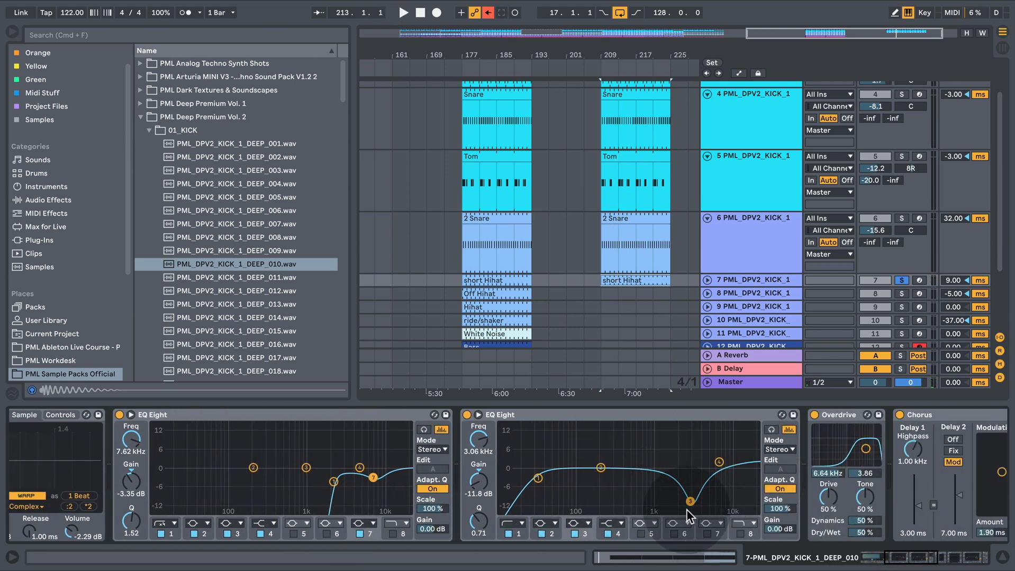
{"action": "left_click_drag", "start_coordinate": [927, 563], "coordinate": [941, 560]}
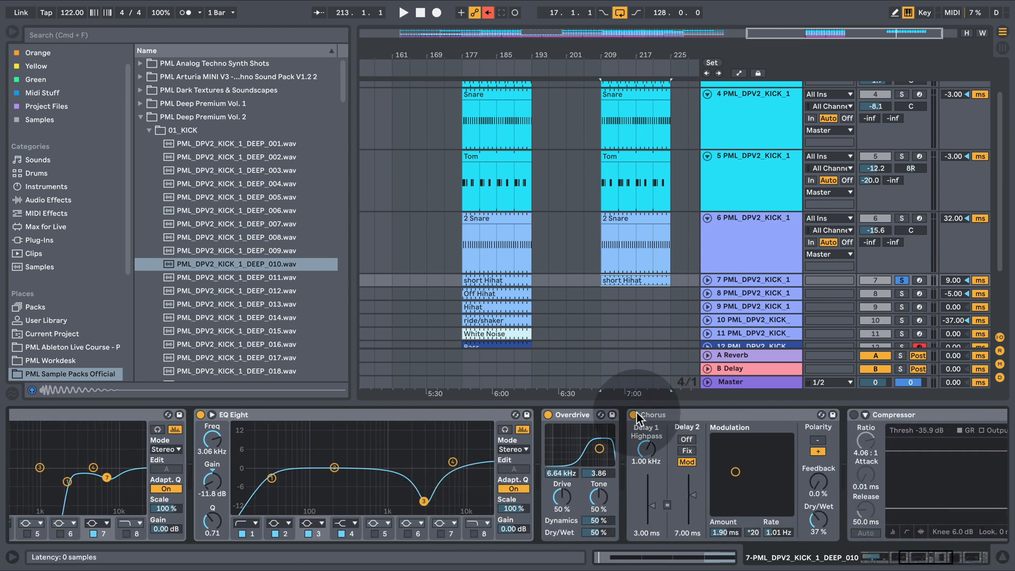
{"action": "key", "text": "space"}
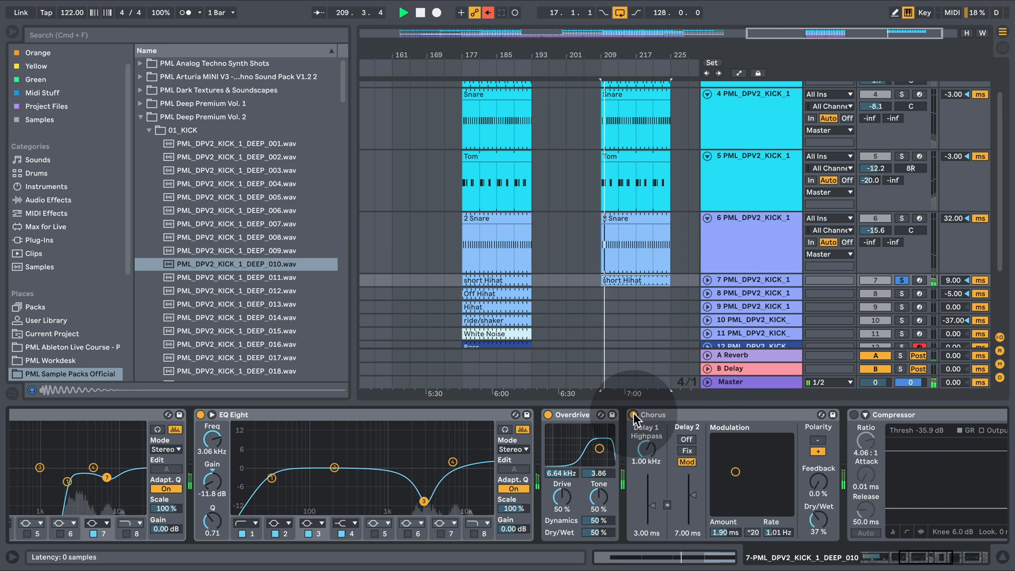
{"action": "key", "text": "space"}
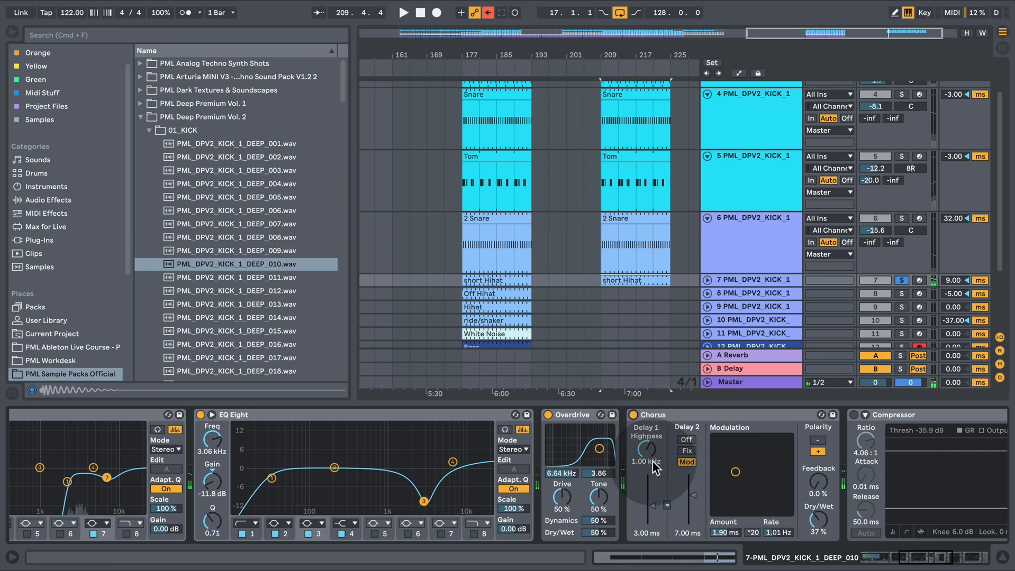
{"action": "key", "text": "space"}
{"action": "left_click", "coordinate": [634, 414]}
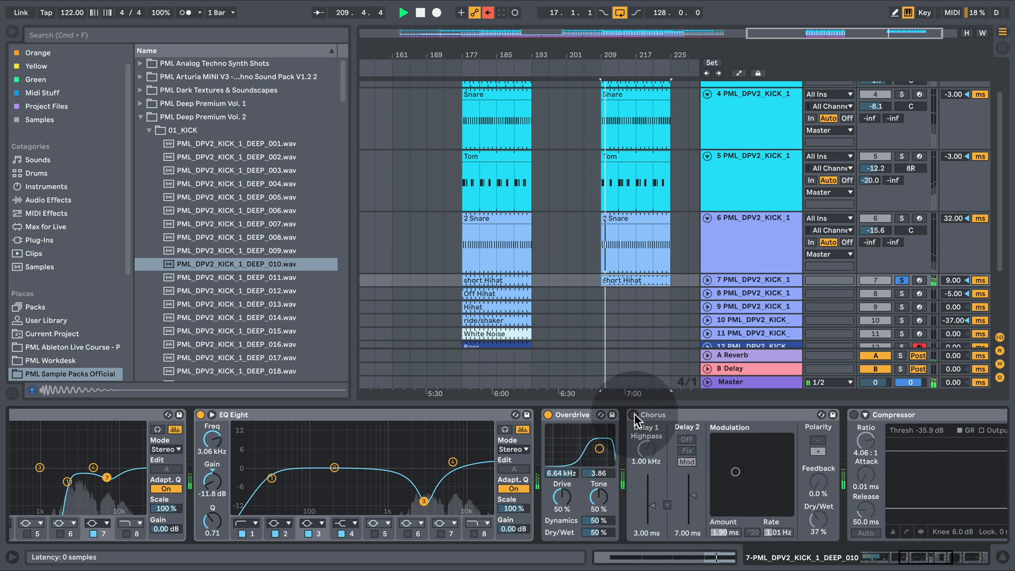
{"action": "left_click", "coordinate": [634, 414]}
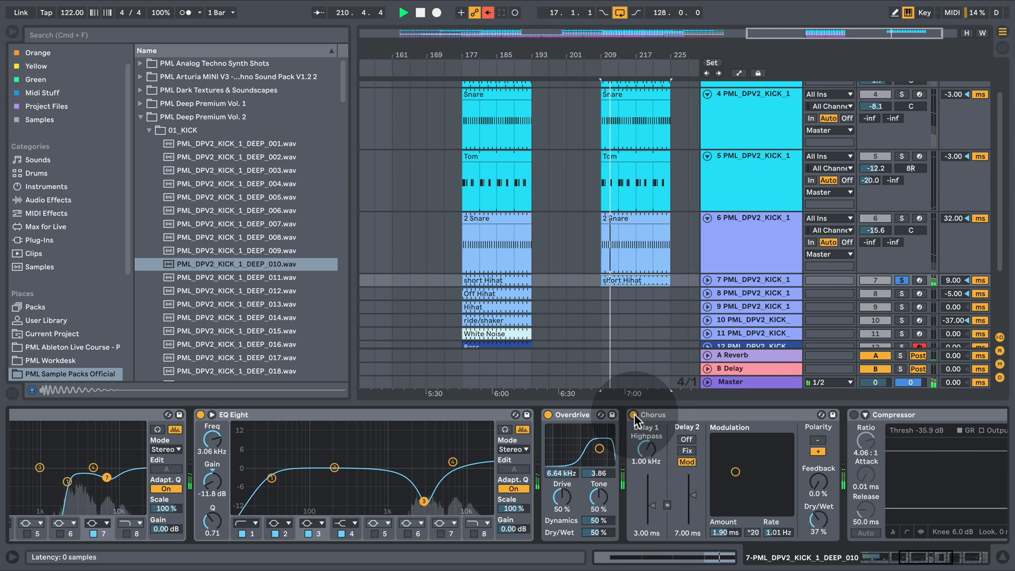
- Replay the short Hihat and compare its sound with the Overdrive bypassed and enabled, then stop playback
{"action": "key", "text": "space"}
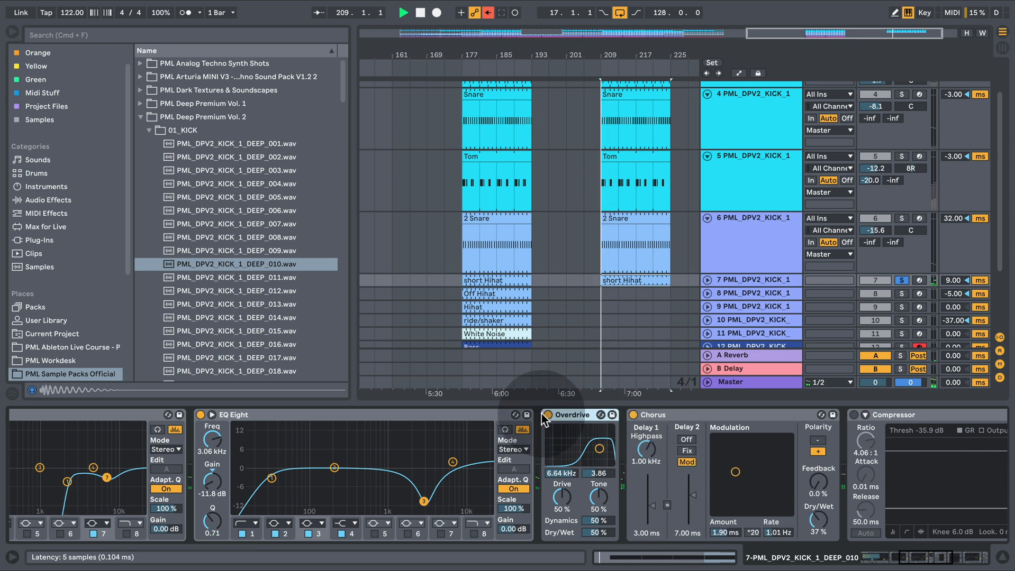
{"action": "left_click", "coordinate": [547, 416]}
{"action": "left_click", "coordinate": [547, 415]}
{"action": "key", "text": "space"}
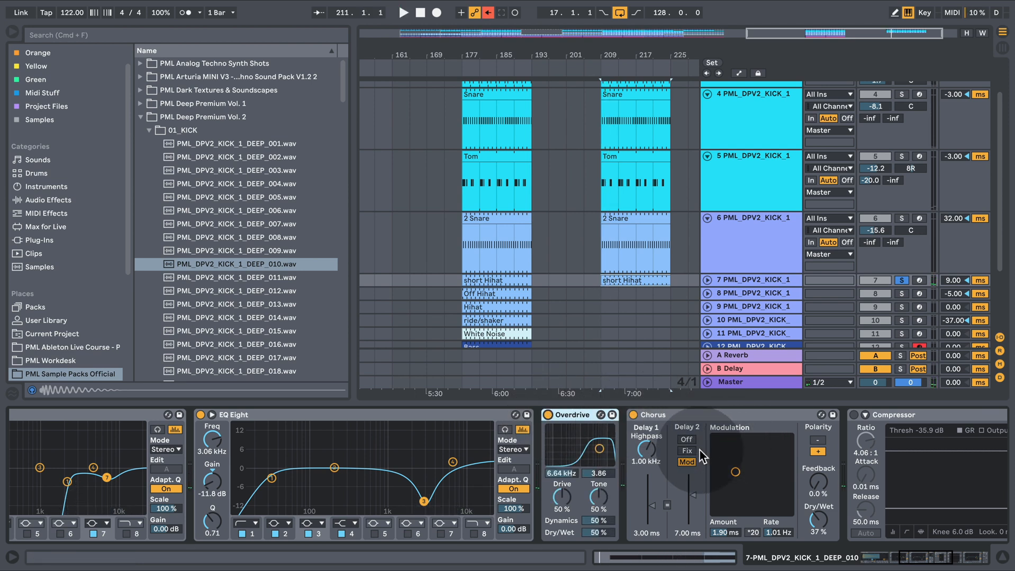
- Compare the short Hihat with the EQ Eight before the Utility bypassed and enabled, leaving it on and playback stopped
{"action": "left_click_drag", "start_coordinate": [906, 564], "coordinate": [917, 565]}
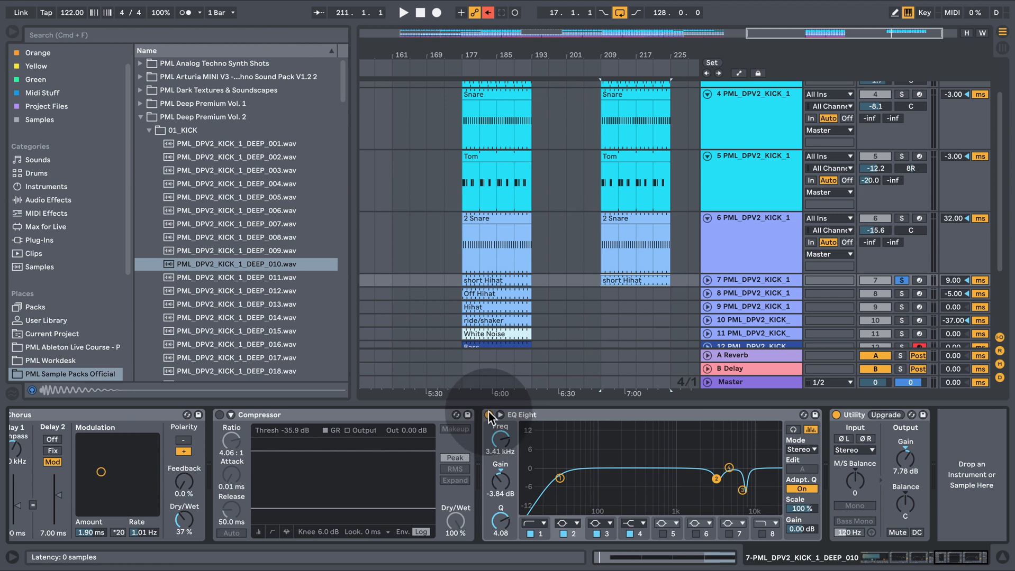
{"action": "left_click", "coordinate": [488, 414]}
{"action": "key", "text": "space"}
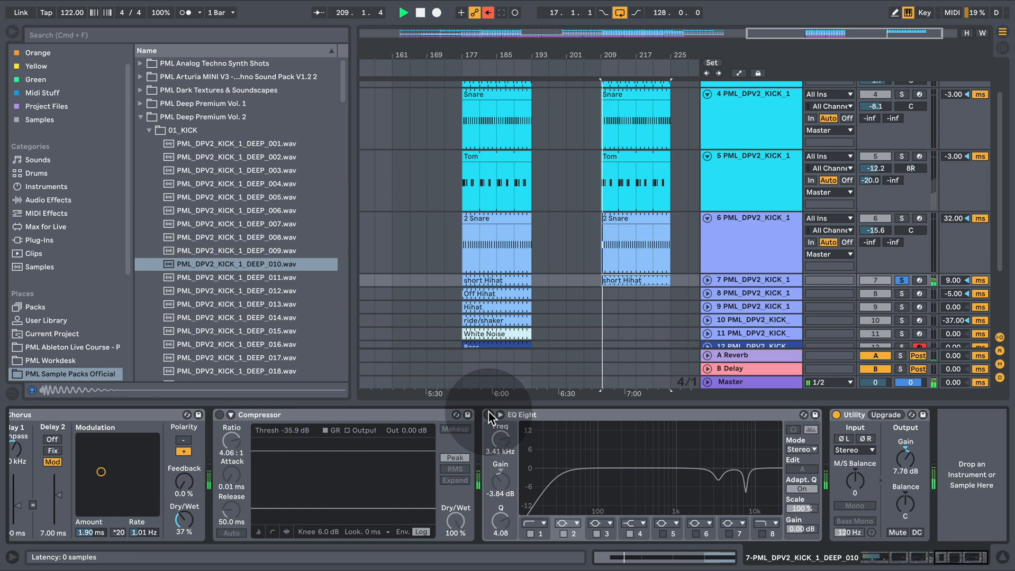
{"action": "left_click", "coordinate": [488, 415]}
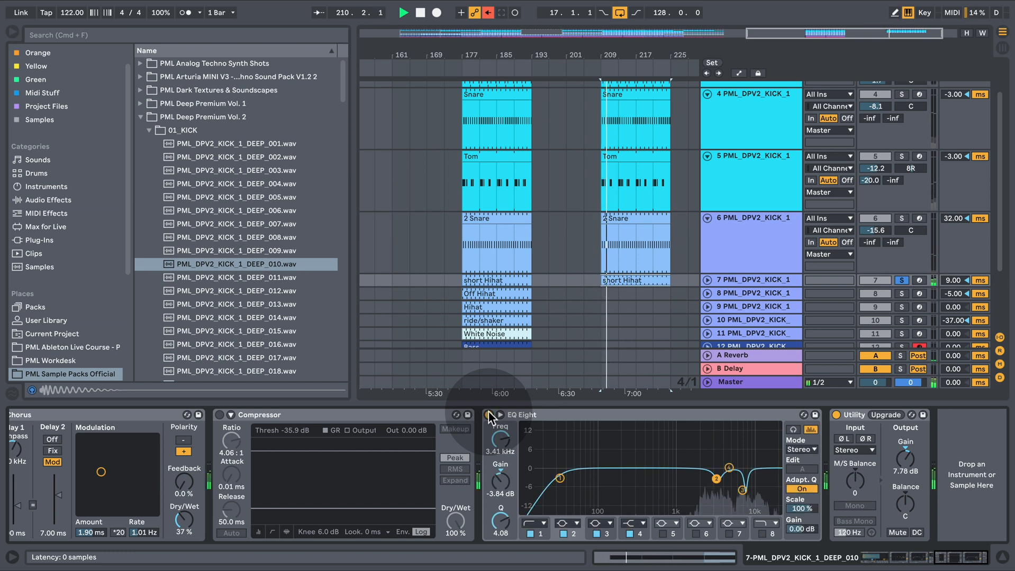
{"action": "key", "text": "space"}
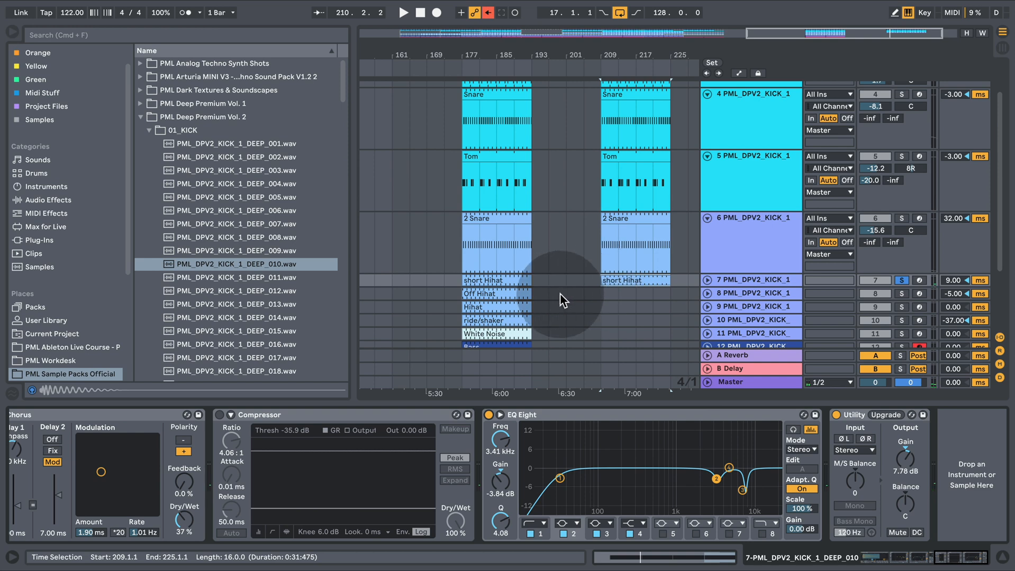
- Copy the Off Hihat clip from bar 177 to bar 209 on its track and solo that track
{"action": "left_click", "coordinate": [502, 294]}
{"action": "left_click_drag", "start_coordinate": [502, 294], "coordinate": [611, 301]}
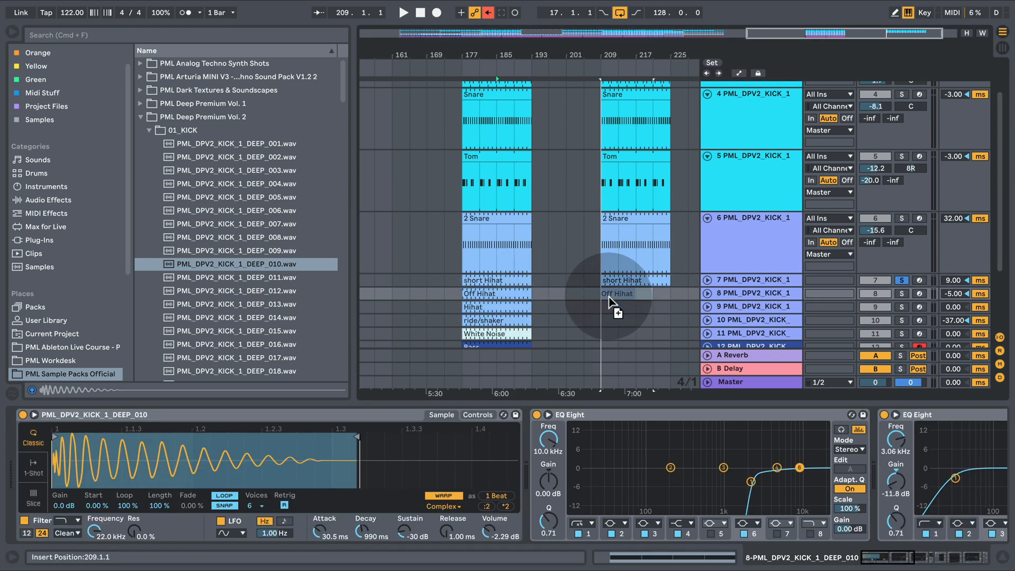
{"action": "left_click", "coordinate": [903, 294]}
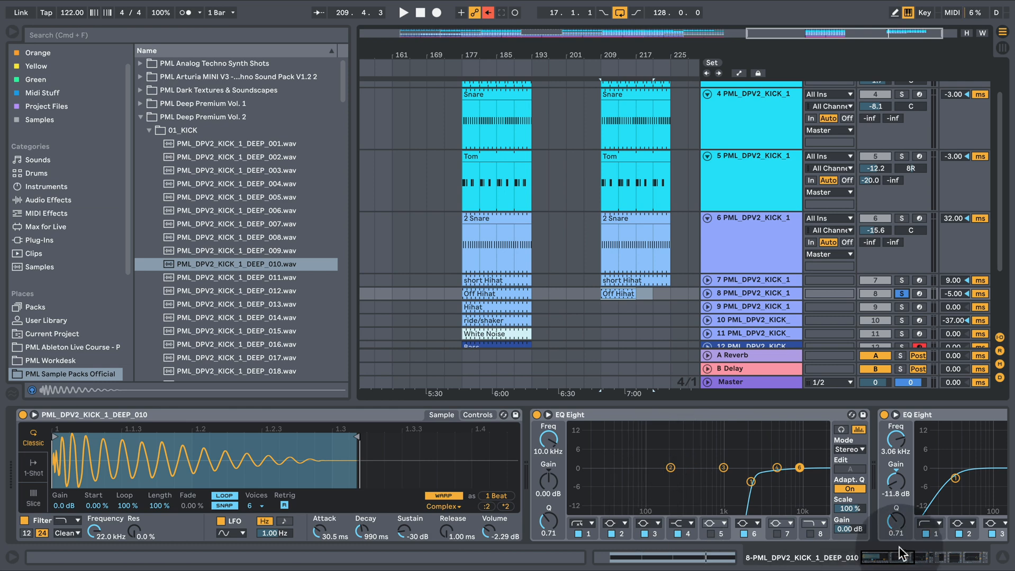
- Examine the Off Hihat's effects and compare its soloed sound with the Compressor bypassed and enabled during playback
{"action": "left_click", "coordinate": [905, 562]}
{"action": "left_click_drag", "start_coordinate": [904, 560], "coordinate": [937, 561]}
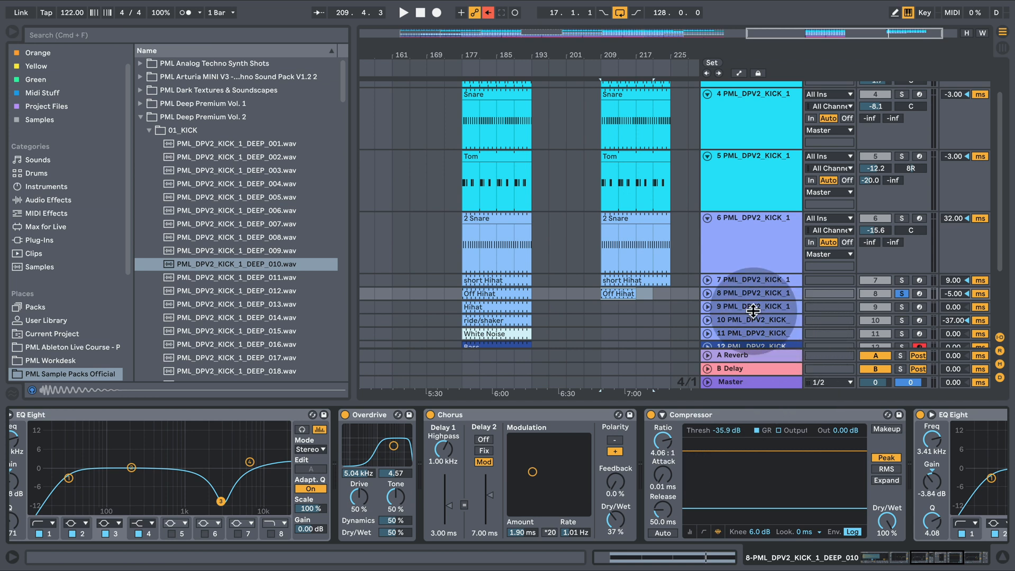
{"action": "key", "text": "space"}
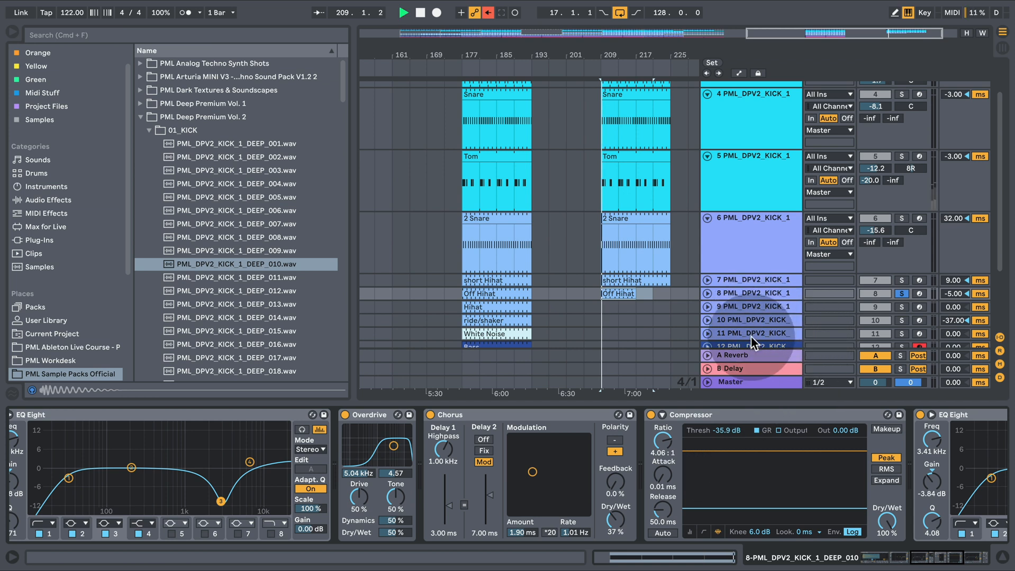
{"action": "left_click", "coordinate": [650, 415]}
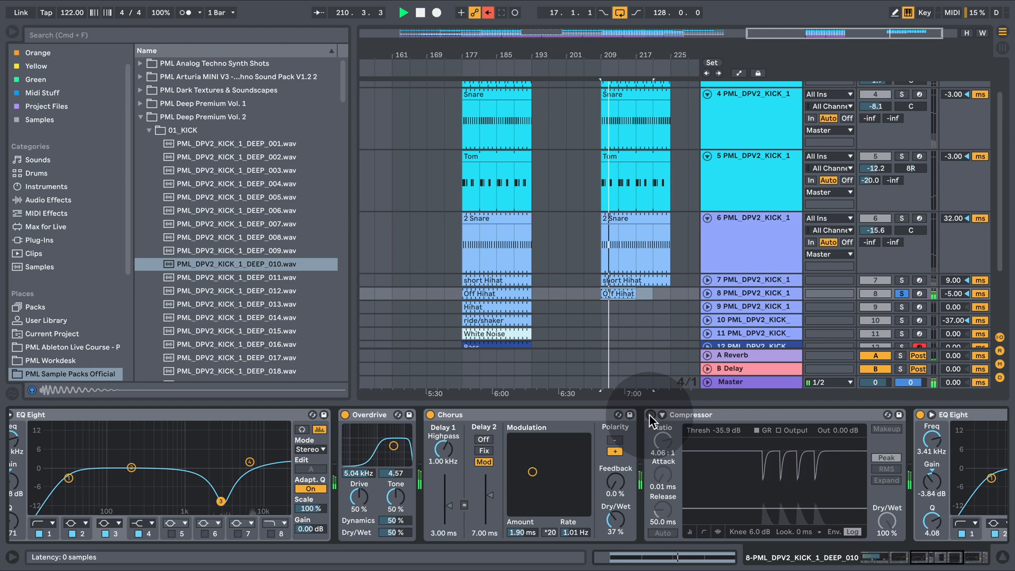
{"action": "left_click", "coordinate": [650, 415]}
{"action": "key", "text": "space"}
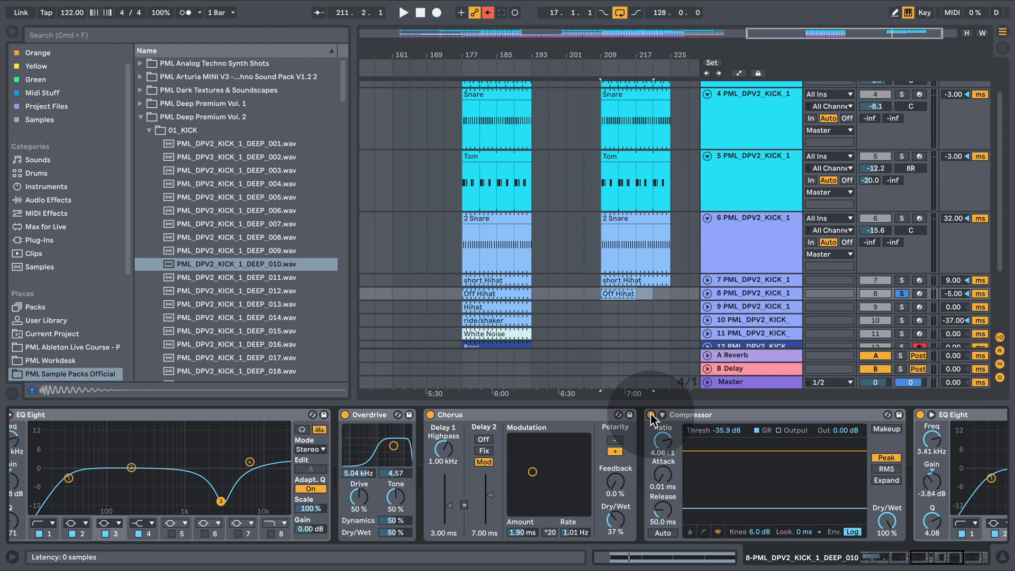
{"action": "key", "text": "space"}
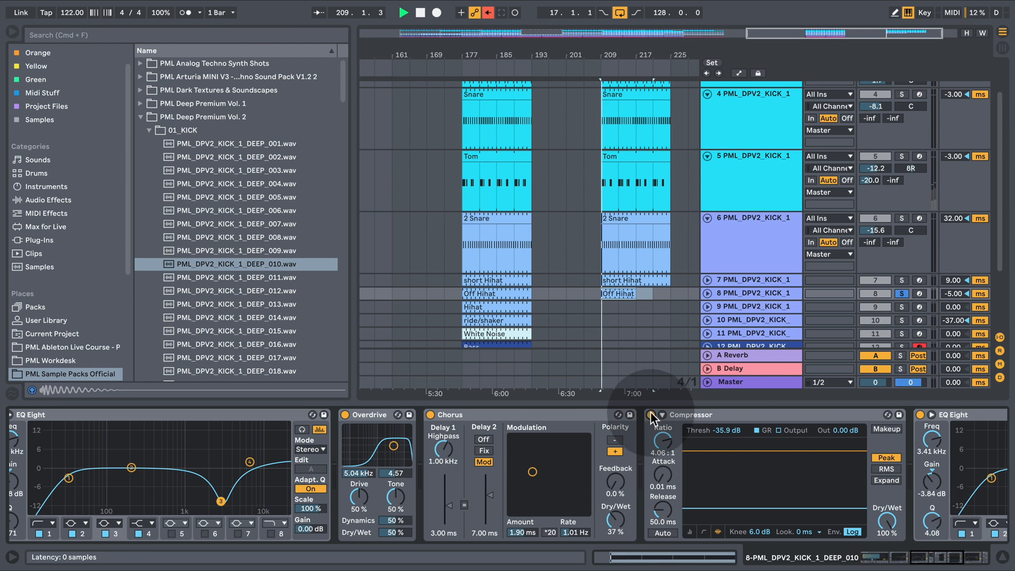
{"action": "left_click", "coordinate": [650, 415]}
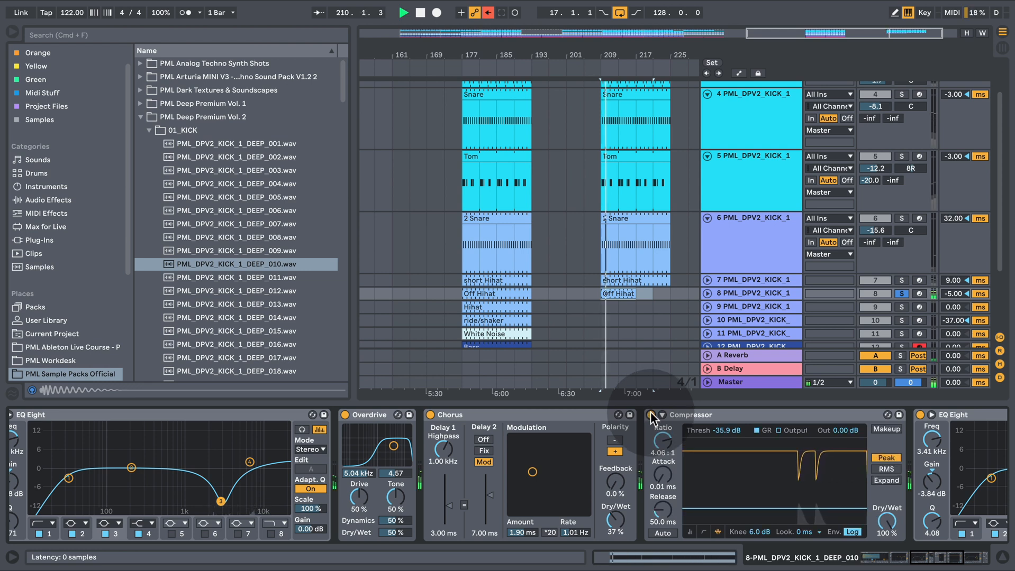
{"action": "left_click", "coordinate": [650, 415]}
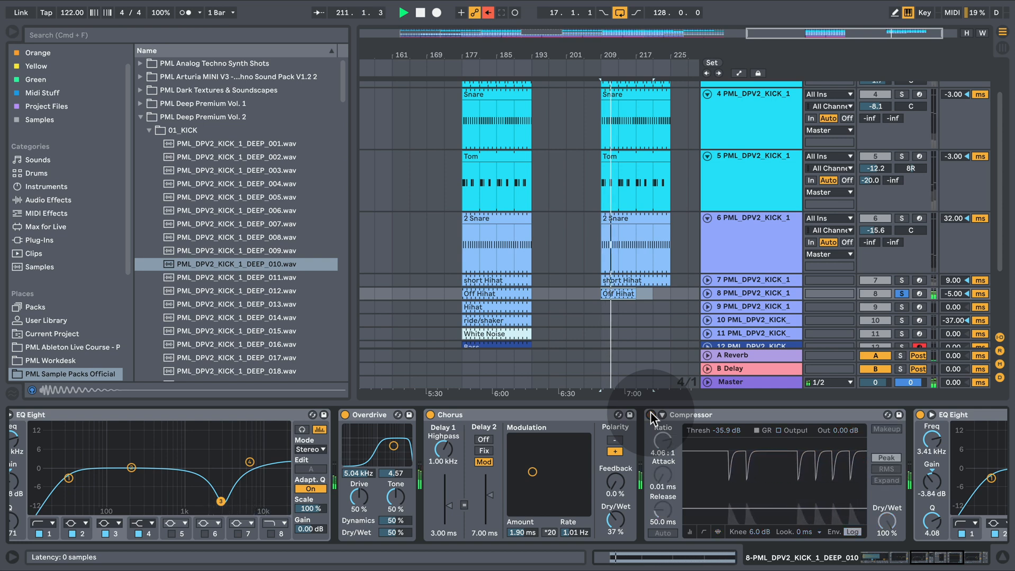
- Unsolo the Off Hihat track to hear it with all tracks and examine the last devices in its chain
{"action": "left_click", "coordinate": [901, 294]}
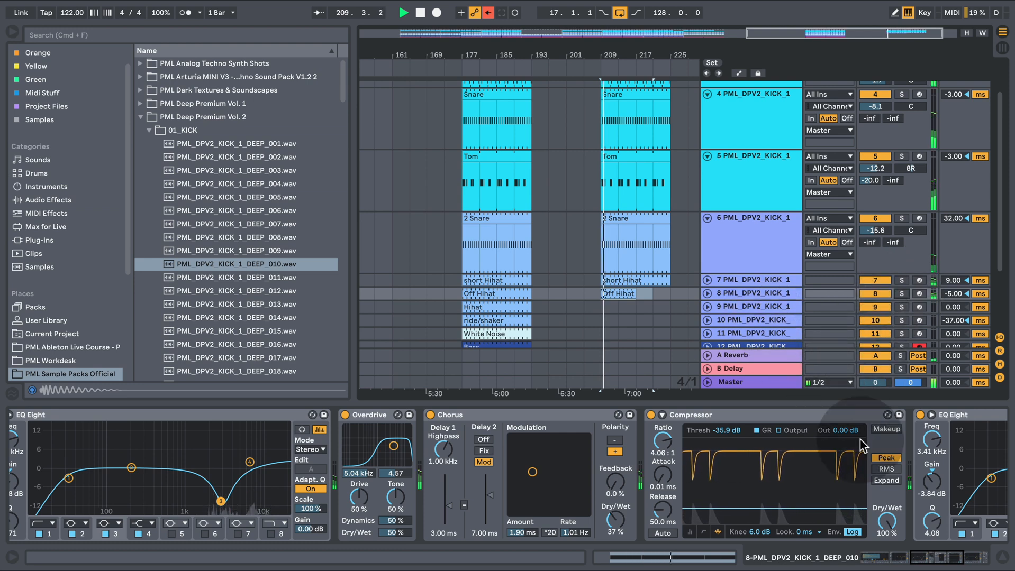
{"action": "left_click_drag", "start_coordinate": [935, 561], "coordinate": [983, 564]}
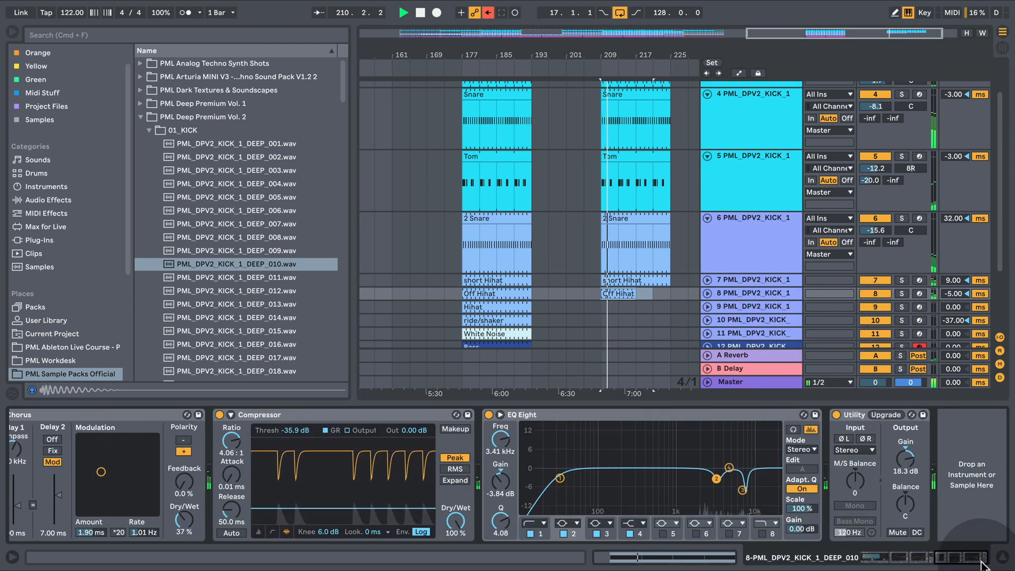
{"action": "left_click", "coordinate": [906, 561]}
- Stop playback, copy the Hihat clip from bar 177 to bar 209, and play its track soloed
{"action": "key", "text": "space"}
{"action": "left_click_drag", "start_coordinate": [534, 308], "coordinate": [607, 318]}
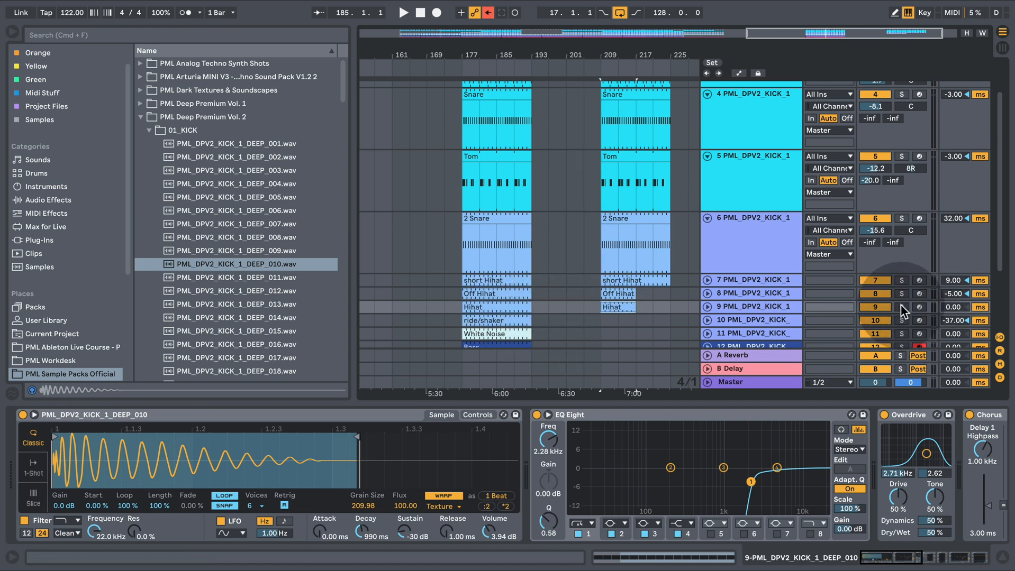
{"action": "key", "text": "space"}
- Open the copied Hihat clip and examine its note pattern across the bar
{"action": "double_click", "coordinate": [621, 308]}
{"action": "left_click_drag", "start_coordinate": [256, 348], "coordinate": [237, 212]}
{"action": "left_click_drag", "start_coordinate": [181, 317], "coordinate": [214, 384]}
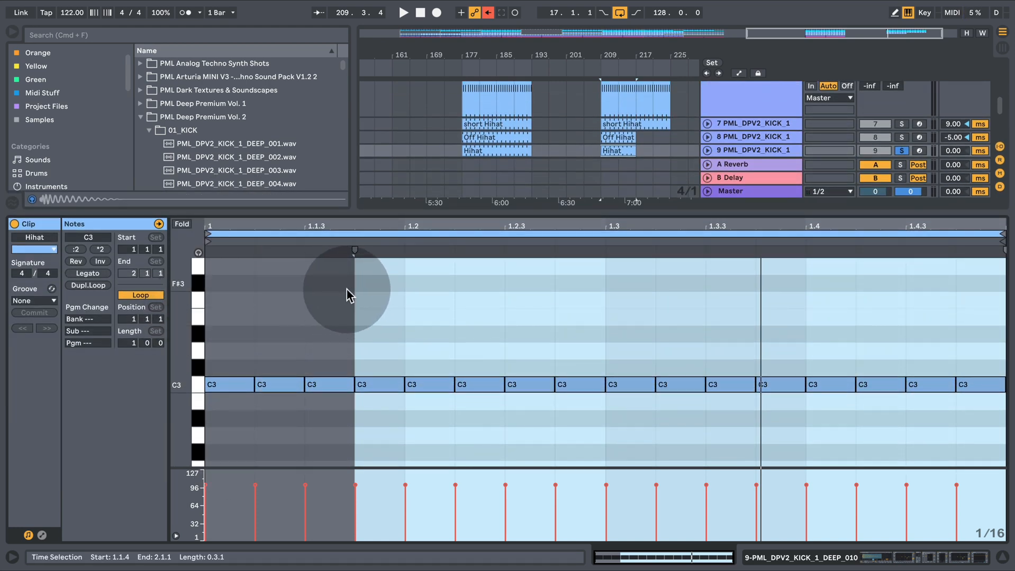
{"action": "left_click", "coordinate": [270, 410]}
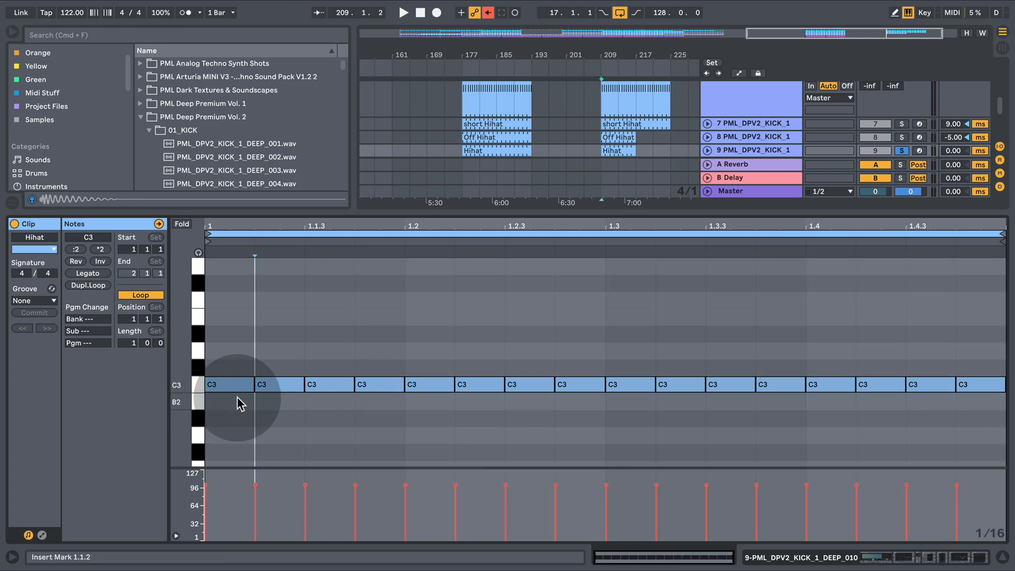
- Return to the Hihat track's devices and examine the sampler's envelope and transpose controls and the effects up to the last Compressor
{"action": "left_click", "coordinate": [894, 555]}
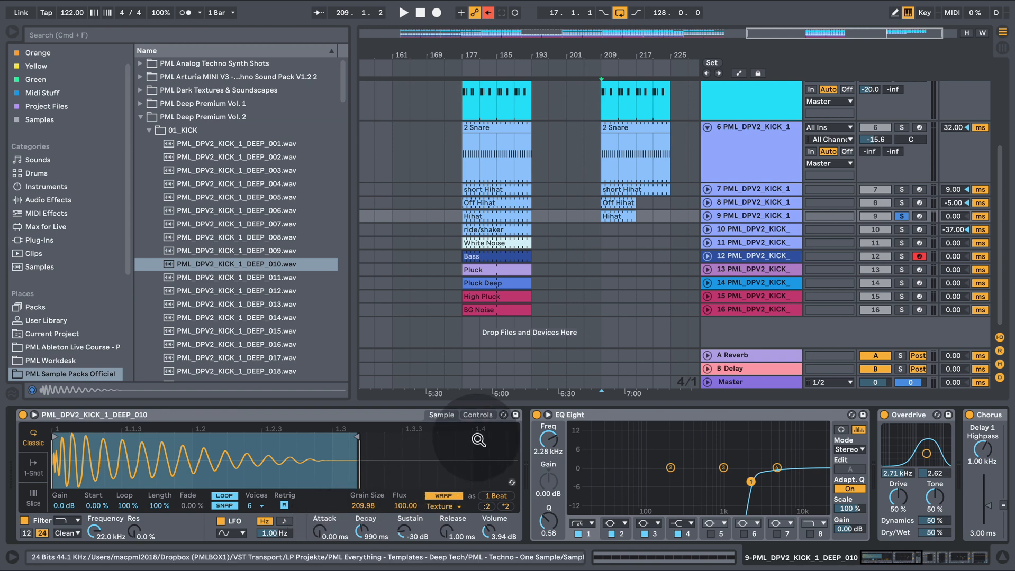
{"action": "left_click", "coordinate": [478, 415]}
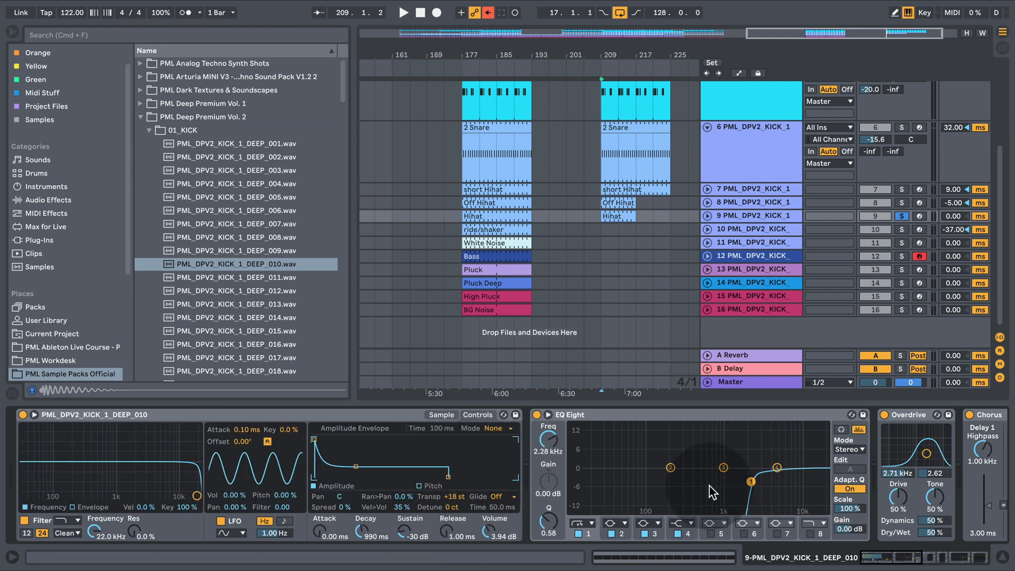
{"action": "mouse_move", "coordinate": [895, 562]}
{"action": "left_mouse_down"}
{"action": "mouse_move", "coordinate": [923, 566]}
{"action": "mouse_move", "coordinate": [916, 563]}
{"action": "left_mouse_up"}
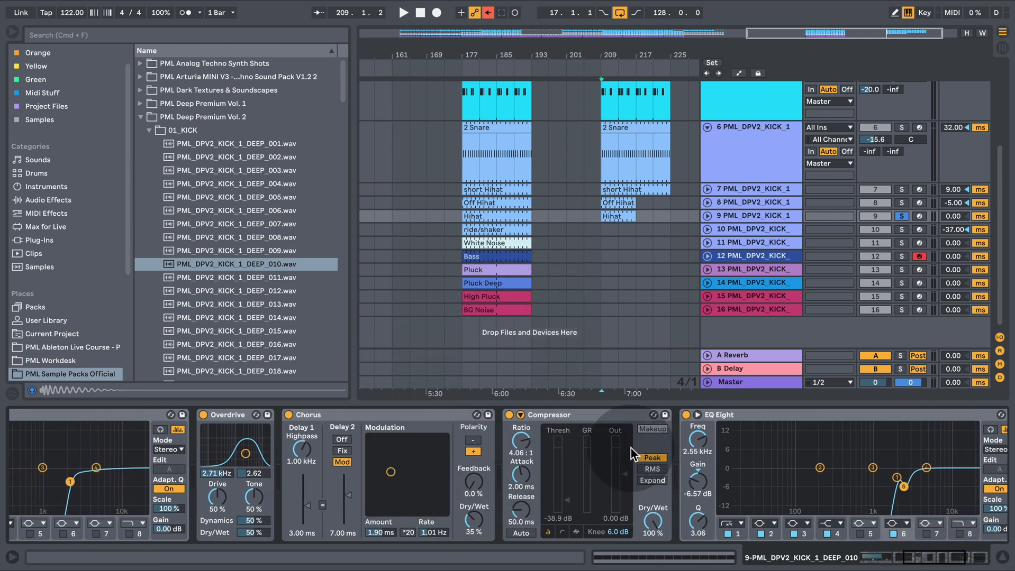
{"action": "left_click_drag", "start_coordinate": [923, 561], "coordinate": [944, 553]}
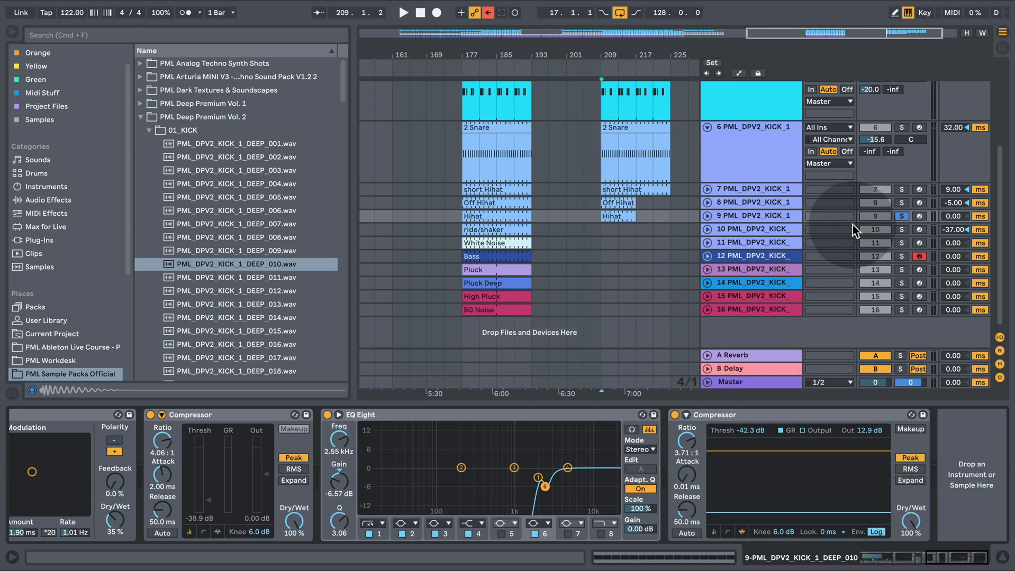
- Compare the soloed Hihat with the last Compressor bypassed and enabled during playback, leaving the Compressor on
{"action": "key", "text": "space"}
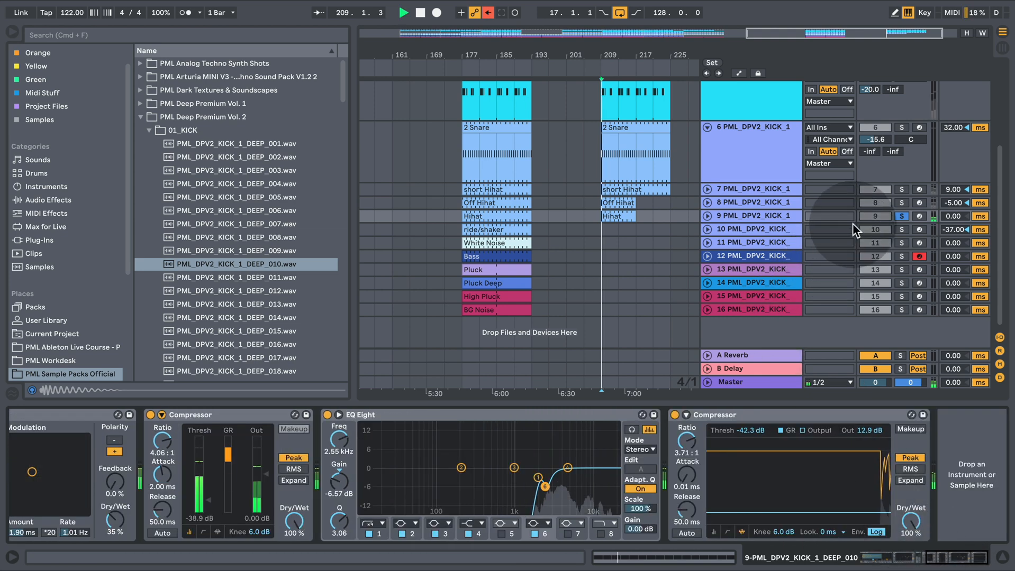
{"action": "left_click", "coordinate": [675, 415]}
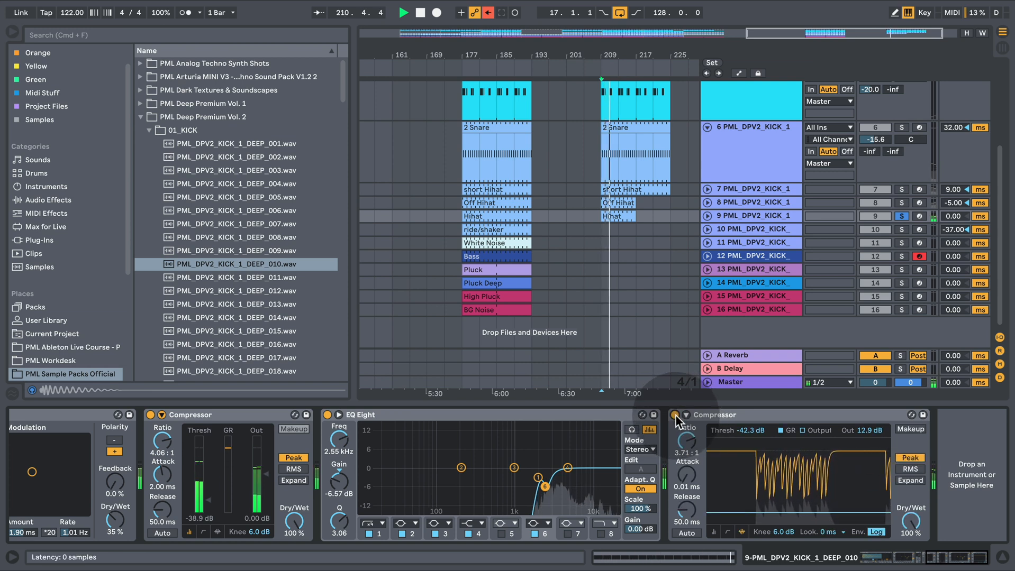
{"action": "left_click", "coordinate": [675, 414]}
{"action": "key", "text": "space"}
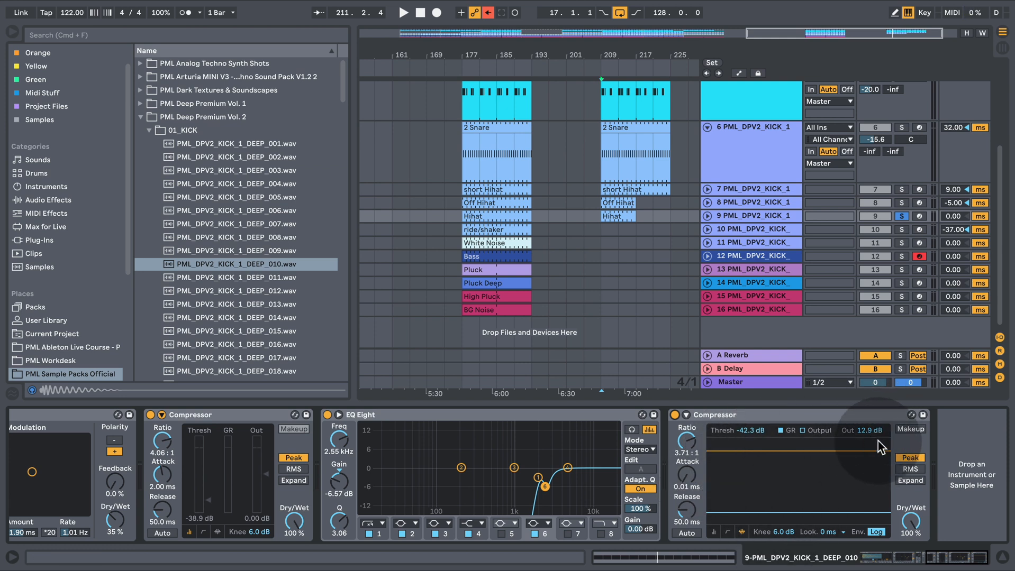
{"action": "key", "text": "space"}
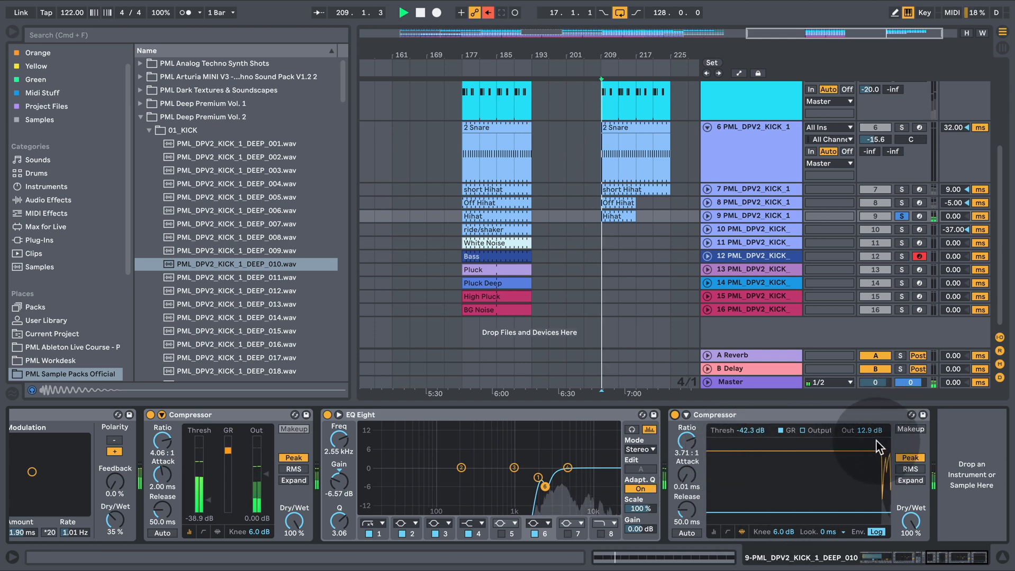
{"action": "left_click", "coordinate": [673, 416]}
{"action": "left_click", "coordinate": [673, 415]}
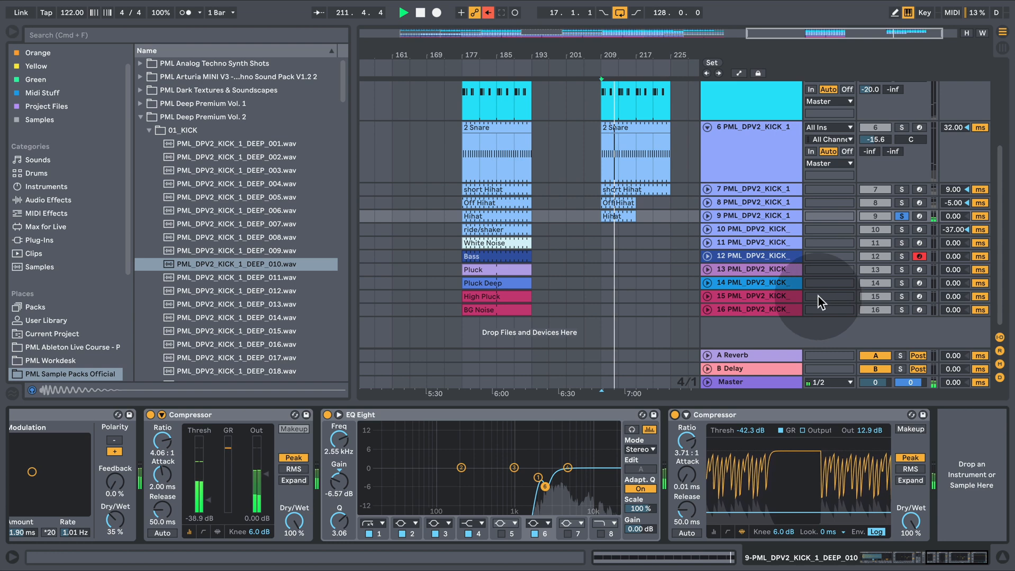
- Unsolo the Hihat track and play all tracks together from bar 209
{"action": "key", "text": "space"}
{"action": "left_click", "coordinate": [901, 216]}
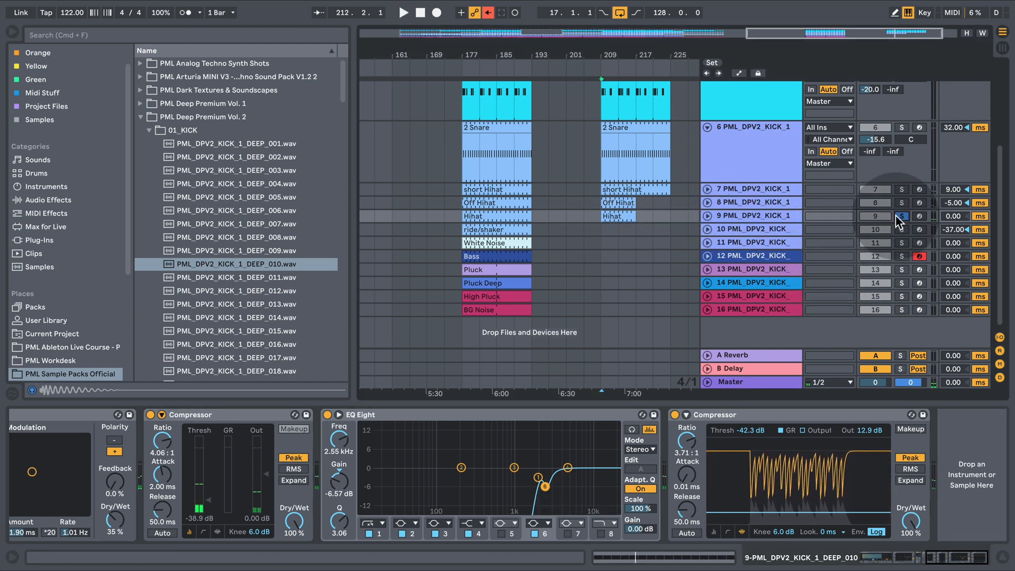
{"action": "key", "text": "space"}
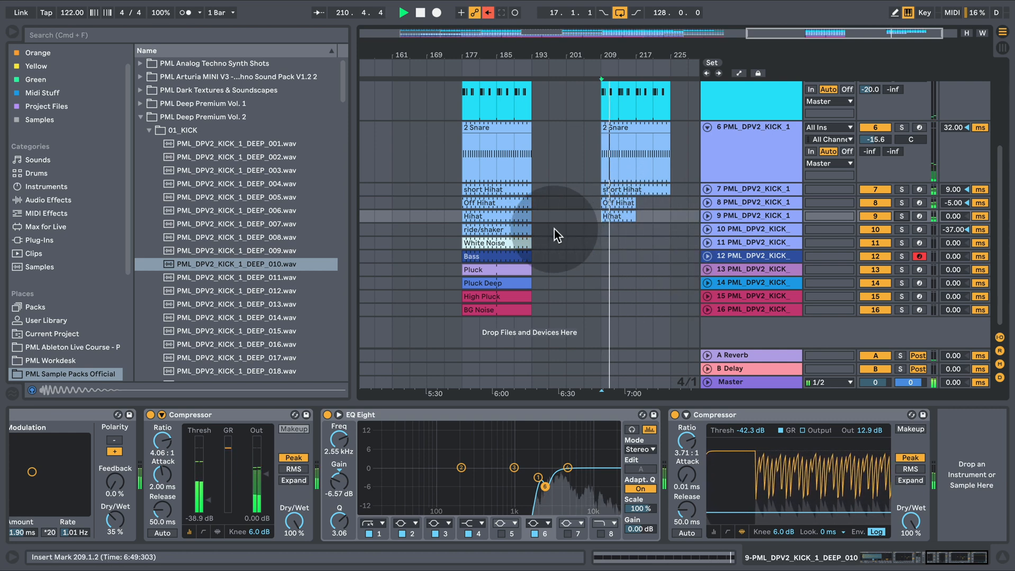
{"action": "key", "text": "space"}
- Copy eight bars of the ride/shaker clip to bar 209 and play its track soloed
{"action": "left_click_drag", "start_coordinate": [546, 231], "coordinate": [603, 230]}
{"action": "left_click", "coordinate": [902, 229]}
{"action": "key", "text": "space"}
- Open the copied ride/shaker clip, examine its note pattern and groove choices, and return to the track's devices
{"action": "left_click", "coordinate": [613, 231]}
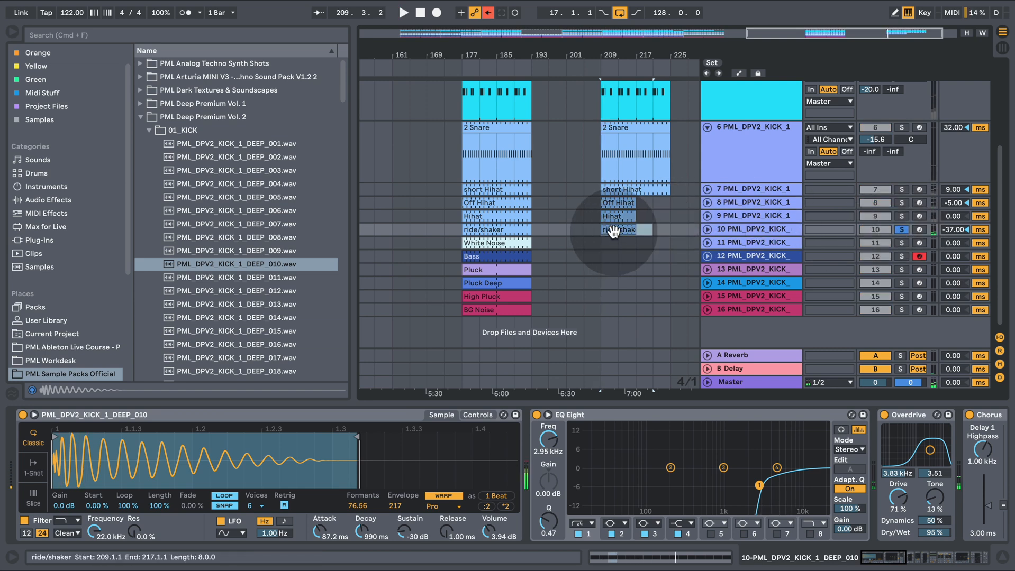
{"action": "double_click", "coordinate": [612, 232]}
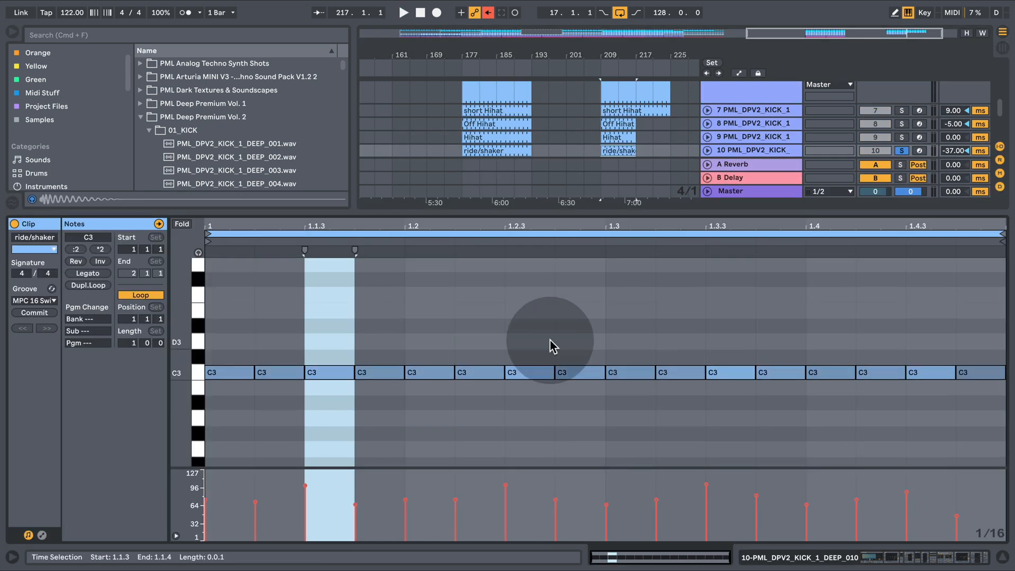
{"action": "left_click", "coordinate": [53, 300]}
{"action": "left_click", "coordinate": [950, 556]}
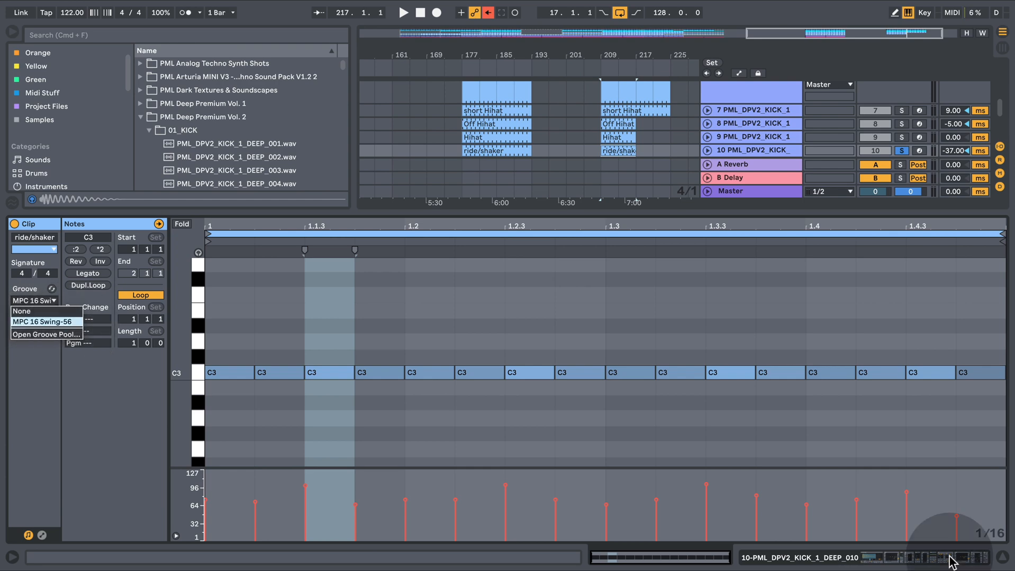
{"action": "left_click", "coordinate": [947, 561]}
- Play the soloed ride/shaker and examine the sampler's warp and envelope controls alongside the EQ Eight, Overdrive and Chorus
{"action": "key", "text": "space"}
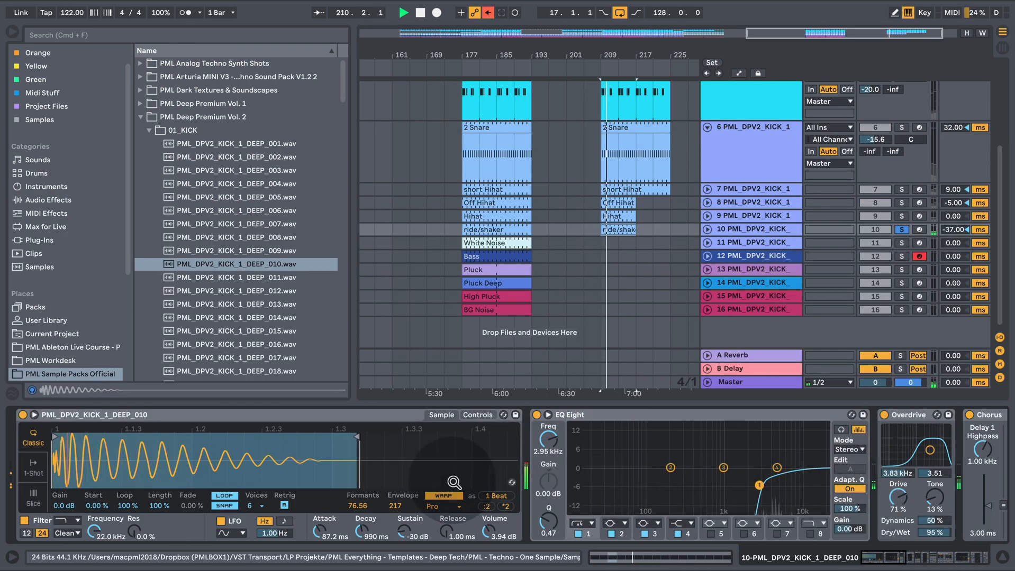
{"action": "key", "text": "space"}
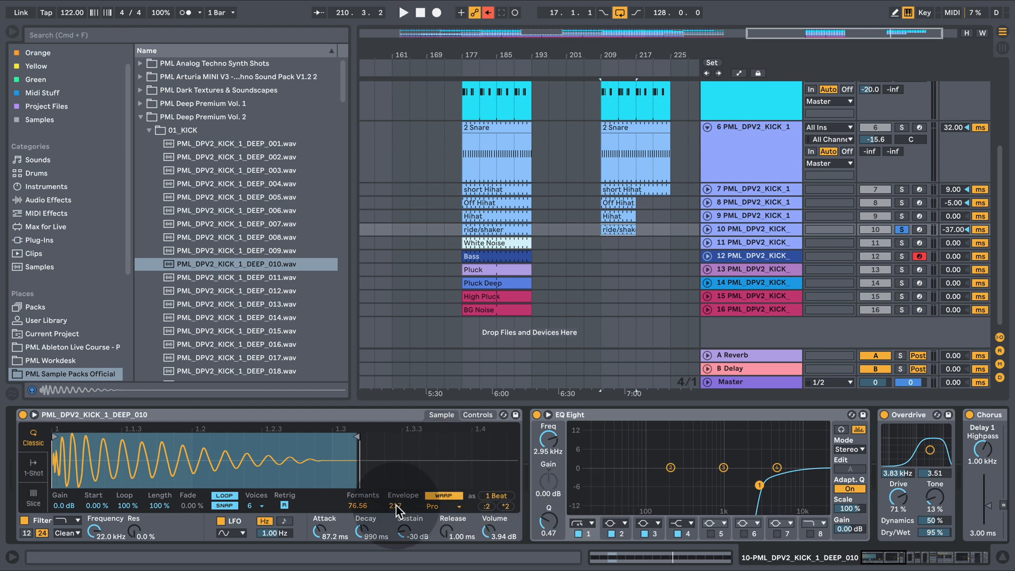
{"action": "left_click", "coordinate": [896, 563]}
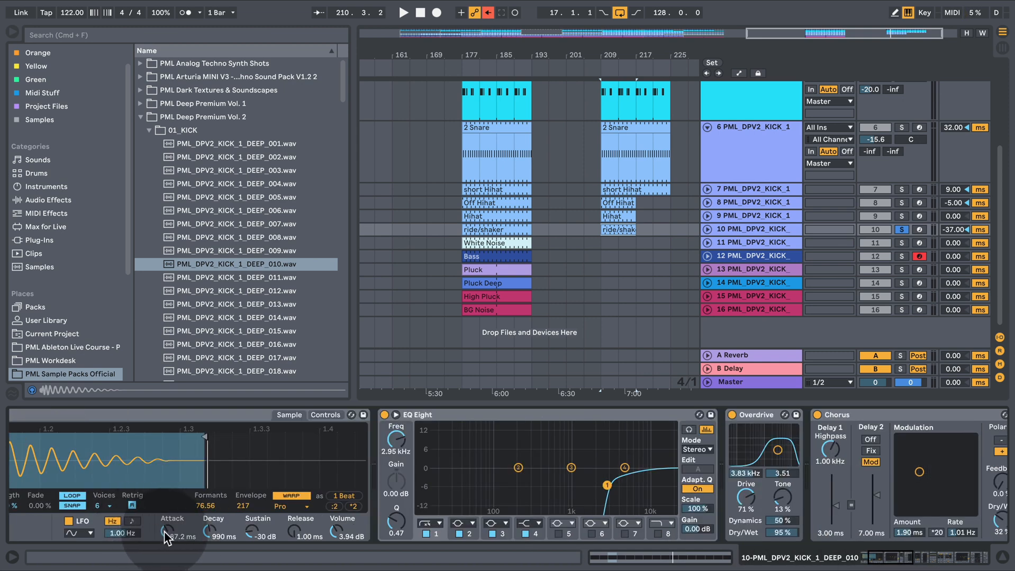
{"action": "key", "text": "space"}
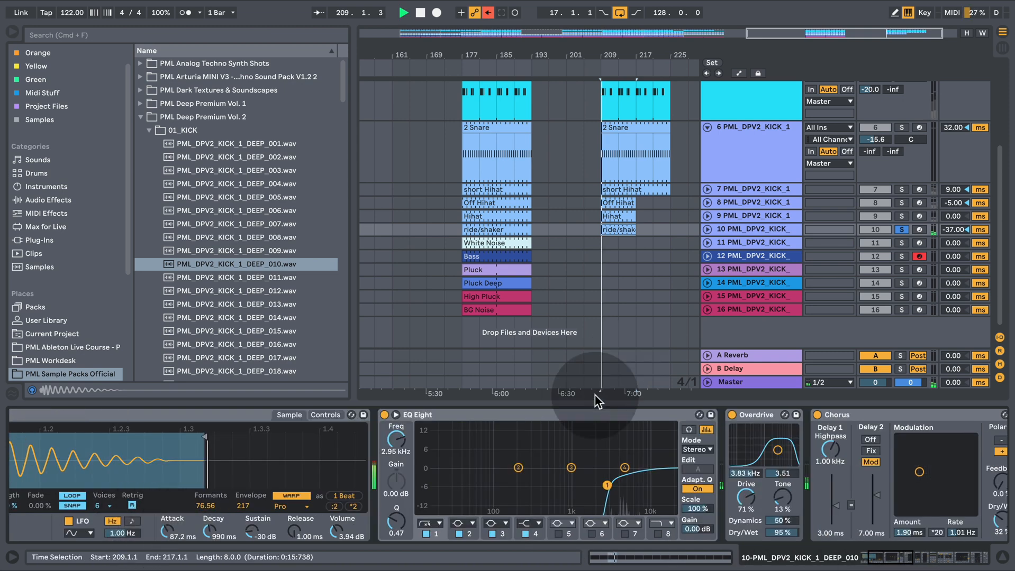
{"action": "left_click", "coordinate": [882, 560]}
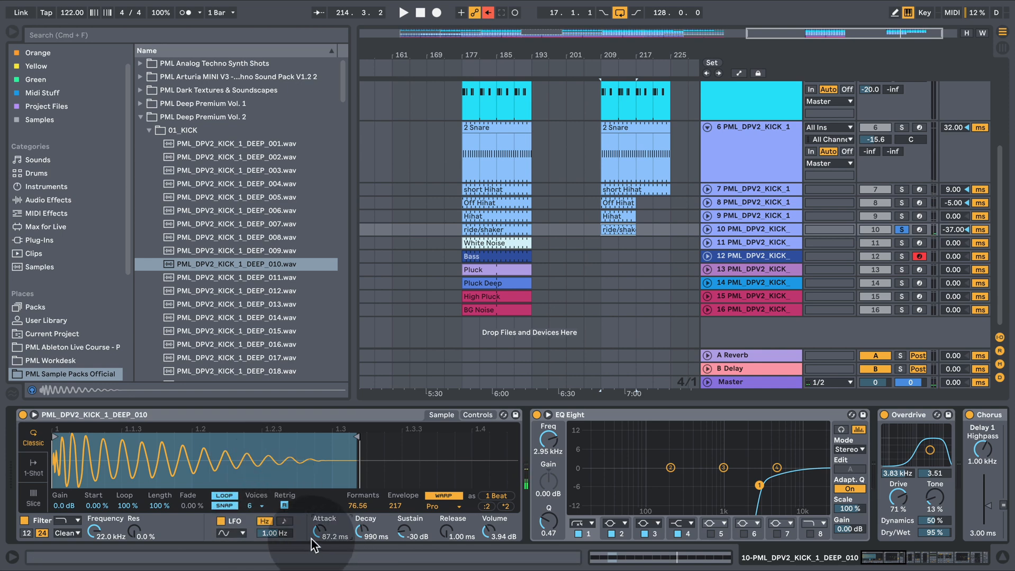
- Compare the soloed ride/shaker with Erosion bypassed and enabled during playback, leaving Erosion on
{"action": "scroll", "coordinate": [751, 497], "scroll_direction": "right", "scroll_amount": 10}
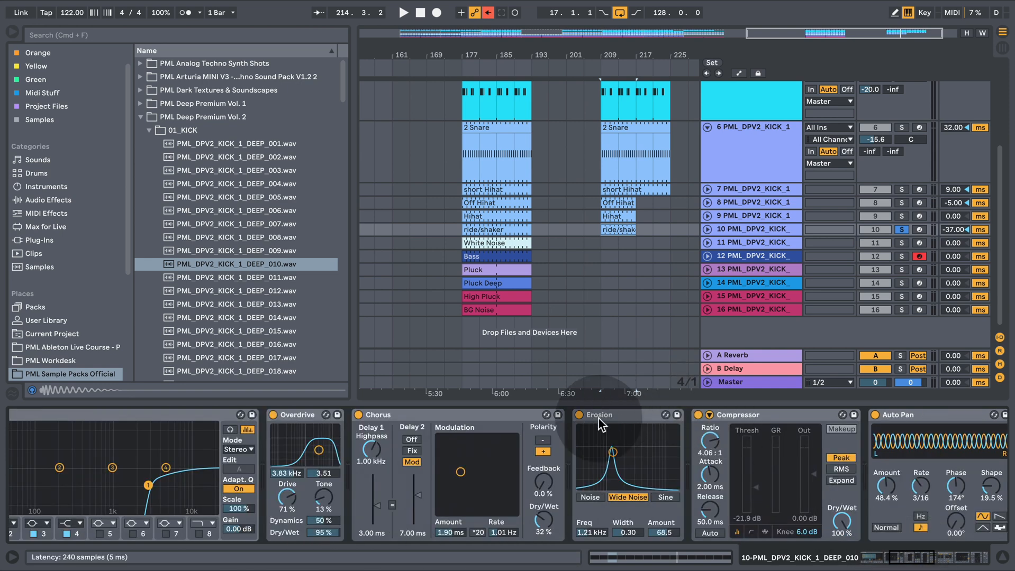
{"action": "key", "text": "space"}
{"action": "left_click", "coordinate": [579, 415]}
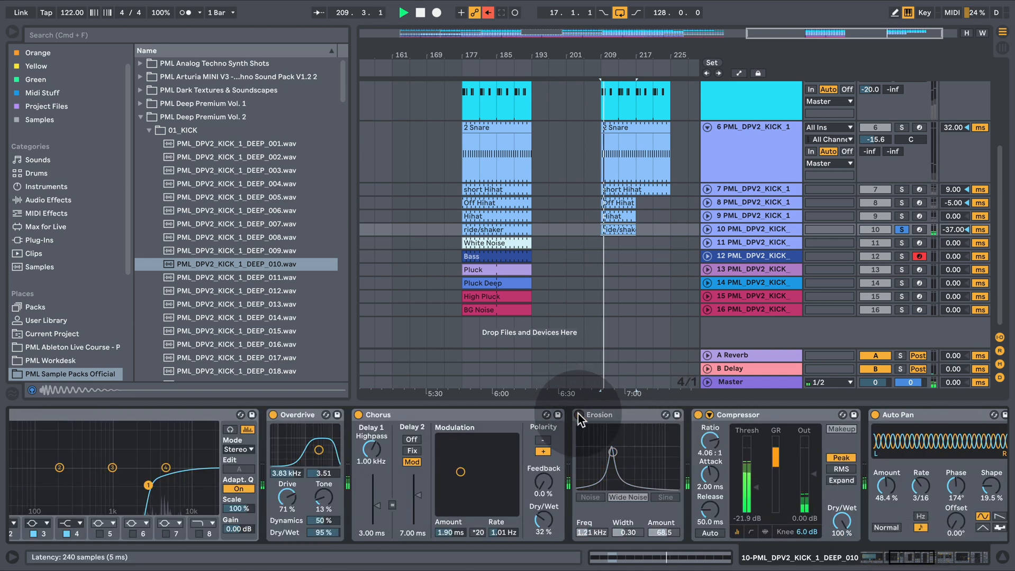
{"action": "key", "text": "space"}
{"action": "left_click", "coordinate": [579, 415]}
{"action": "key", "text": "space"}
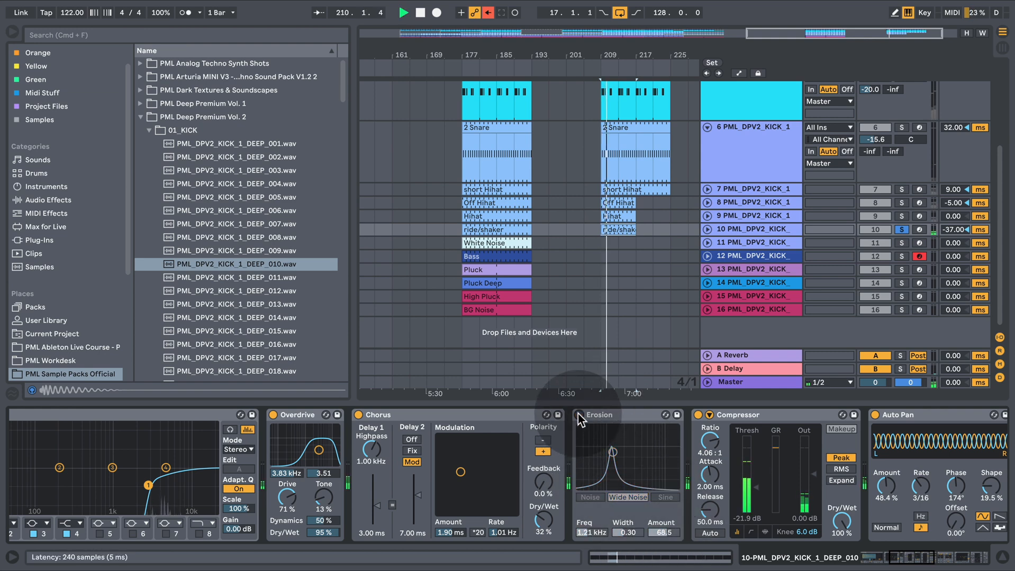
{"action": "key", "text": "space"}
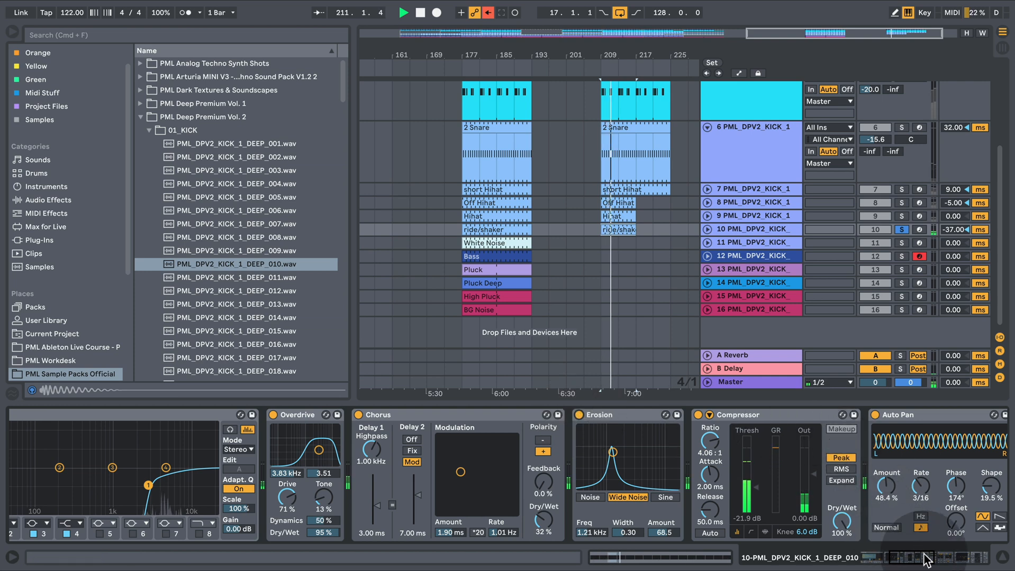
{"action": "key", "text": "space"}
- Play the soloed ride/shaker with the EQ Eight after the Reverb bypassed
{"action": "left_click_drag", "start_coordinate": [898, 563], "coordinate": [968, 556]}
{"action": "key", "text": "space"}
{"action": "key", "text": "space"}
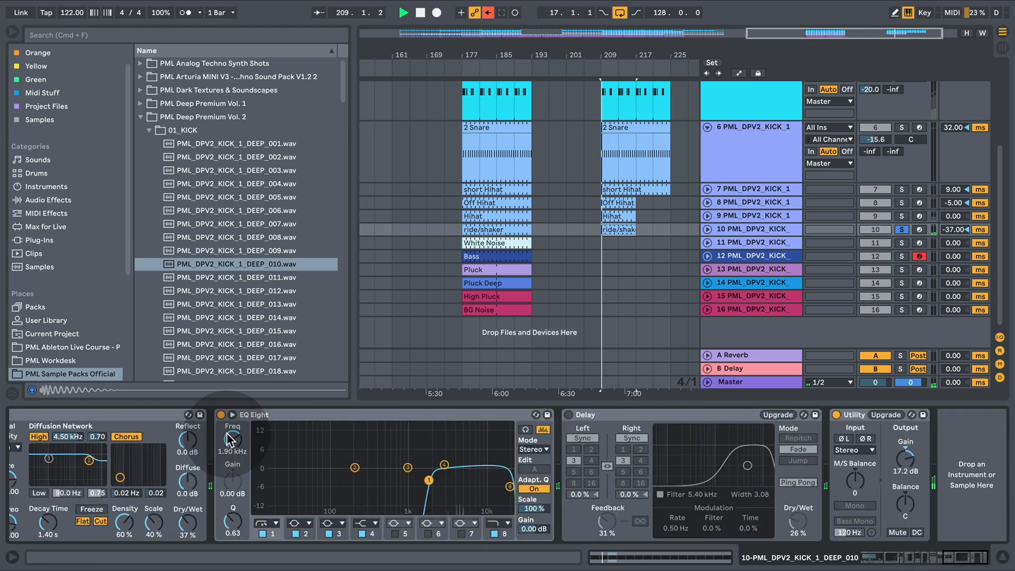
{"action": "left_click", "coordinate": [221, 416]}
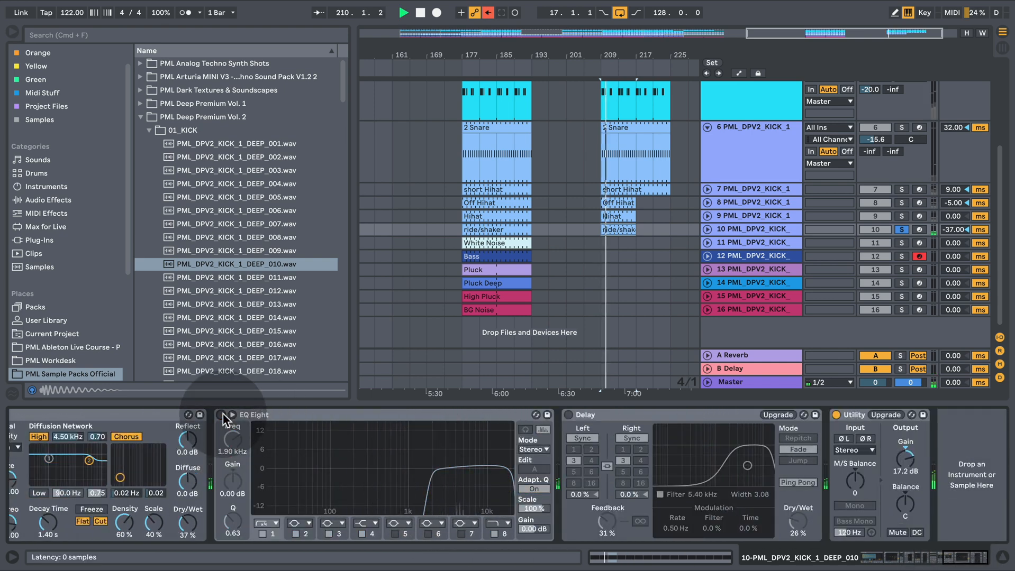
{"action": "key", "text": "space"}
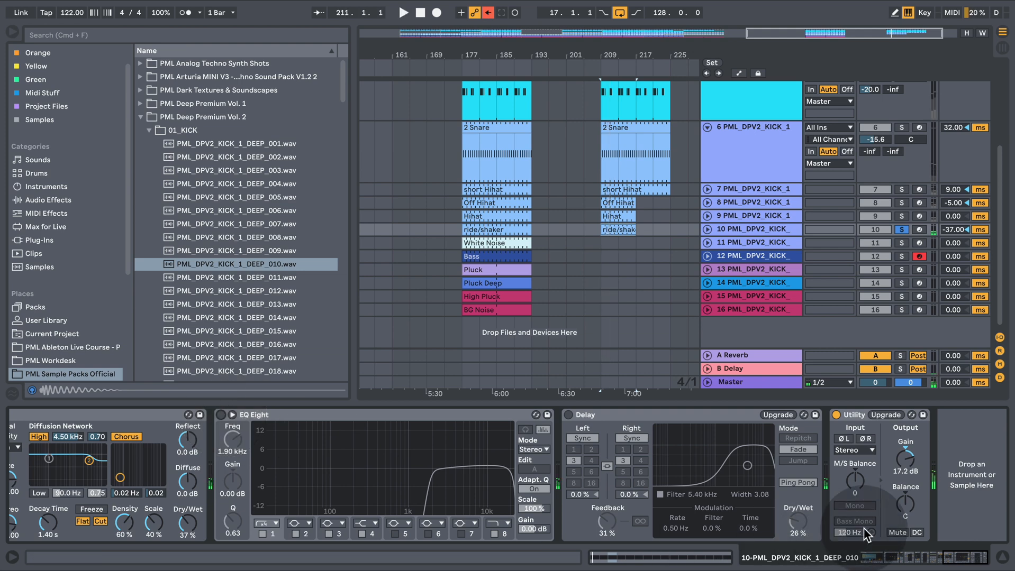
- Examine the ride/shaker's Compressor, Auto Pan and Reverb, and audition the track with the EQ Eight after the Reverb turned back on
{"action": "left_click", "coordinate": [940, 556]}
{"action": "left_click_drag", "start_coordinate": [940, 558], "coordinate": [632, 563]}
{"action": "scroll", "coordinate": [926, 535], "scroll_direction": "right", "scroll_amount": 5}
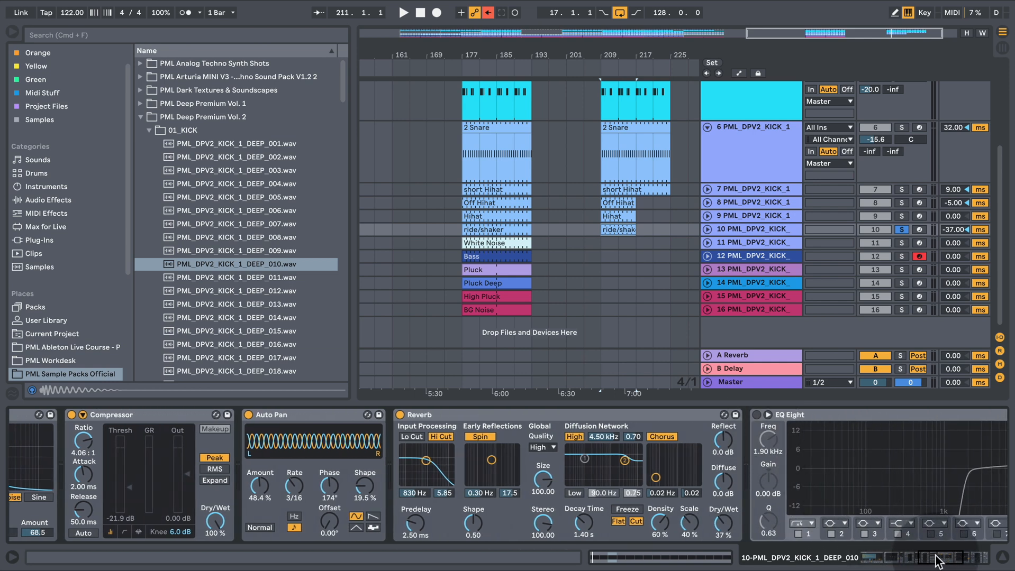
{"action": "left_click_drag", "start_coordinate": [936, 556], "coordinate": [941, 556]}
{"action": "key", "text": "space"}
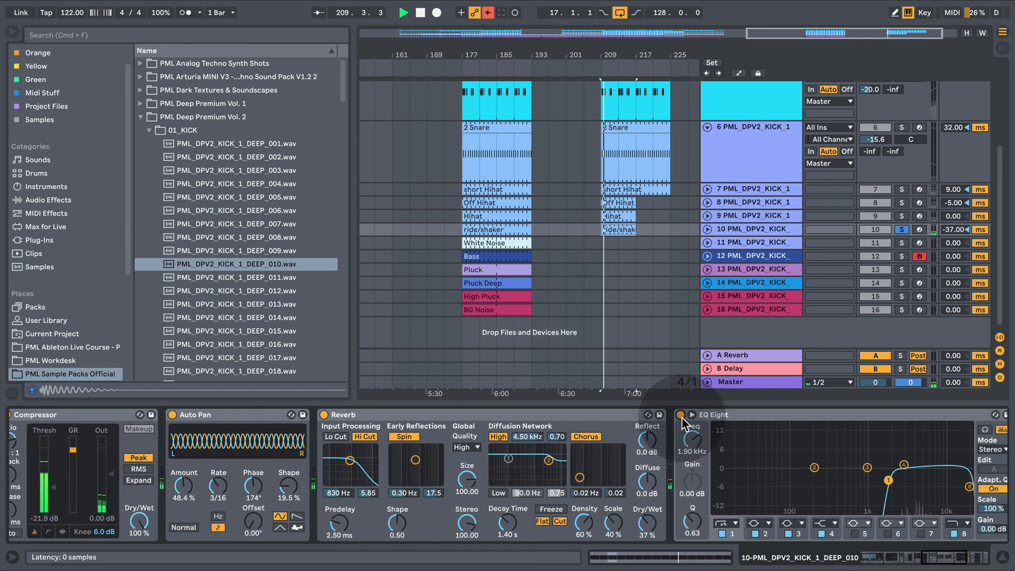
{"action": "left_click", "coordinate": [947, 565]}
{"action": "left_click_drag", "start_coordinate": [947, 564], "coordinate": [949, 563]}
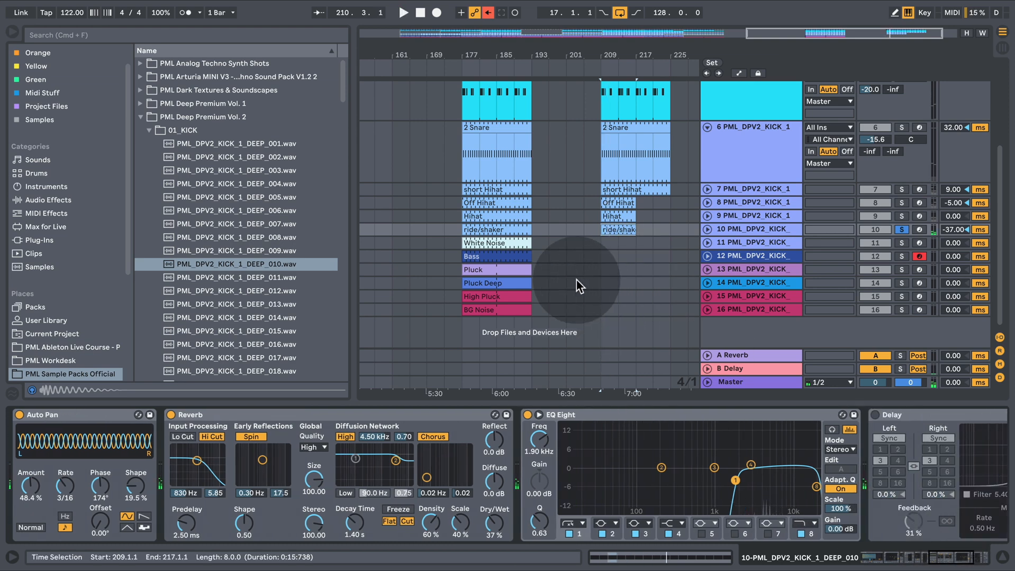
{"action": "key", "text": "space"}
- Copy eight bars of the White Noise clip to bar 209, audition it soloed and check its notes
{"action": "left_click_drag", "start_coordinate": [541, 244], "coordinate": [607, 242]}
{"action": "left_click", "coordinate": [902, 243]}
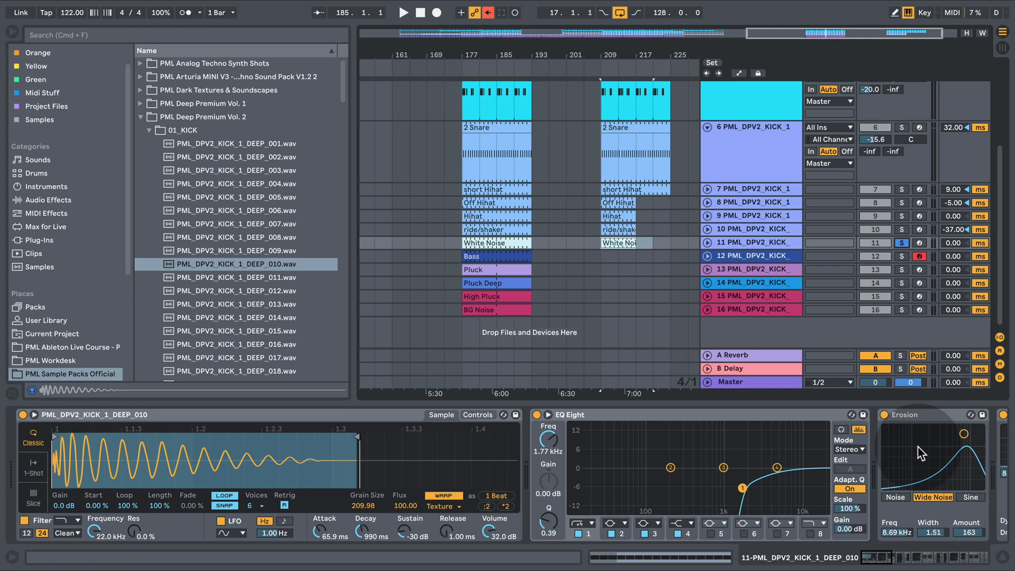
{"action": "key", "text": "space"}
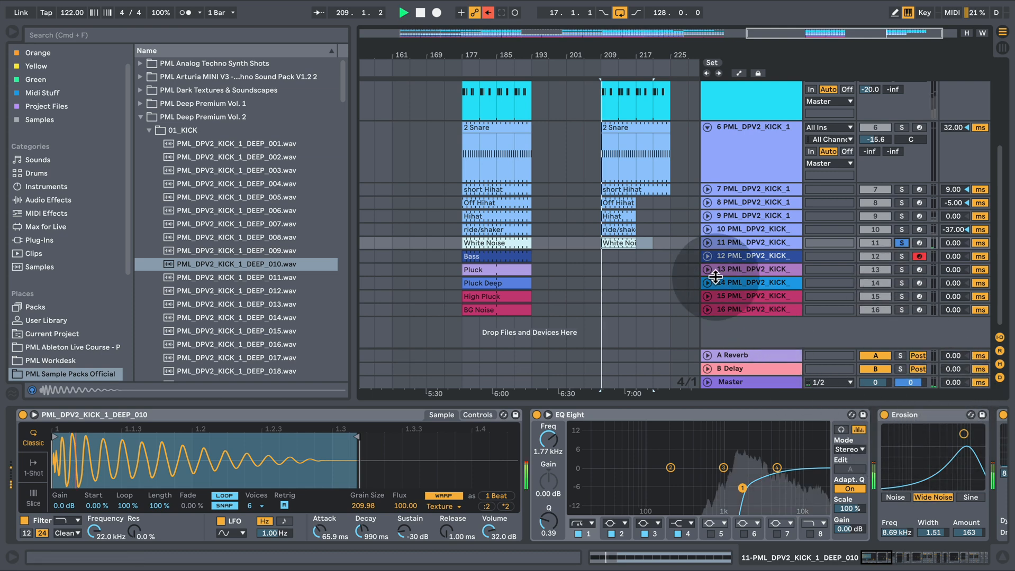
{"action": "double_click", "coordinate": [615, 242]}
{"action": "left_click", "coordinate": [441, 352]}
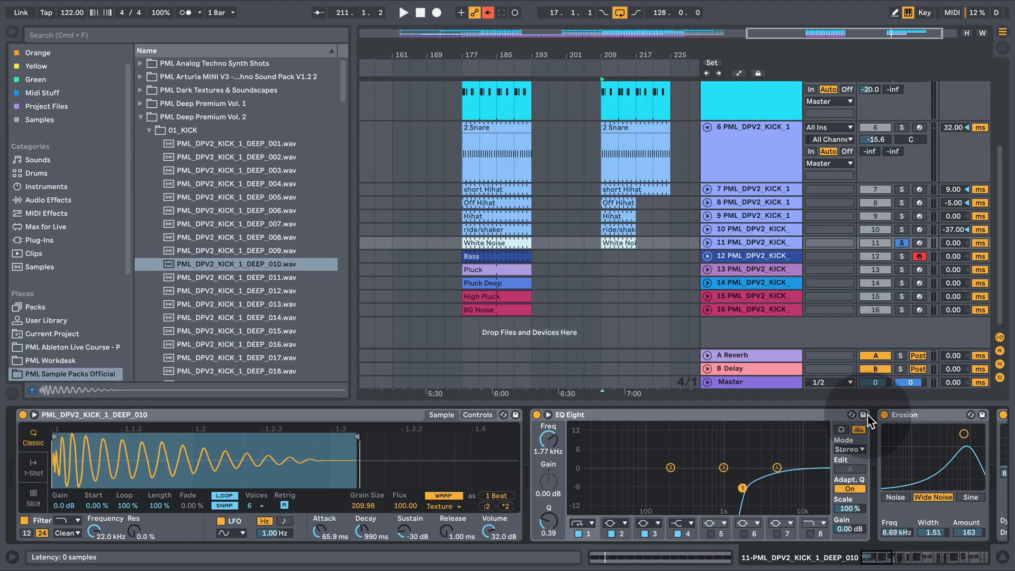
- Audition the White Noise with Erosion bypassed while examining the sampler's envelope and Texture warp settings, and turn Erosion back on
{"action": "left_click", "coordinate": [885, 415]}
{"action": "key", "text": "space"}
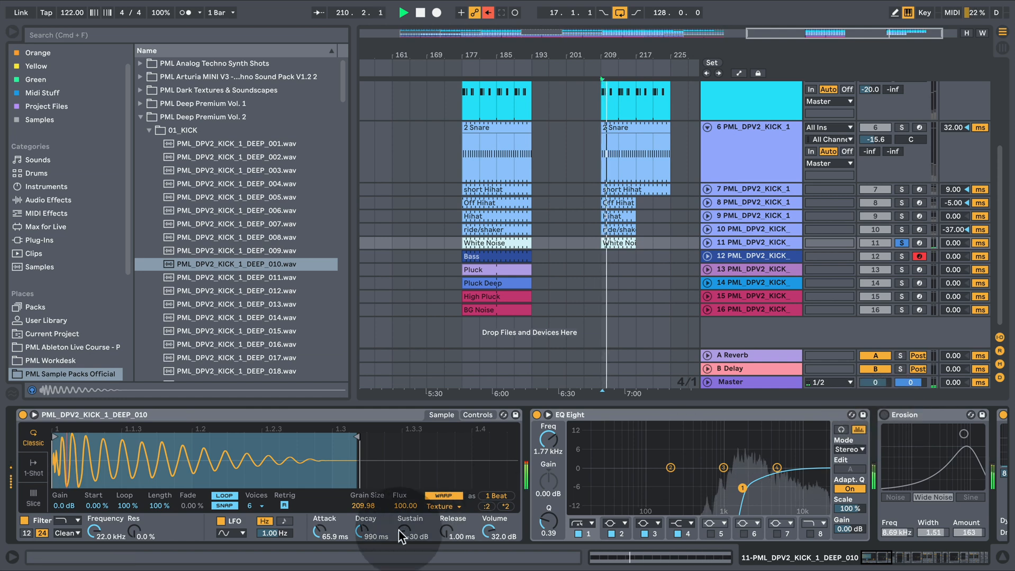
{"action": "key", "text": "space"}
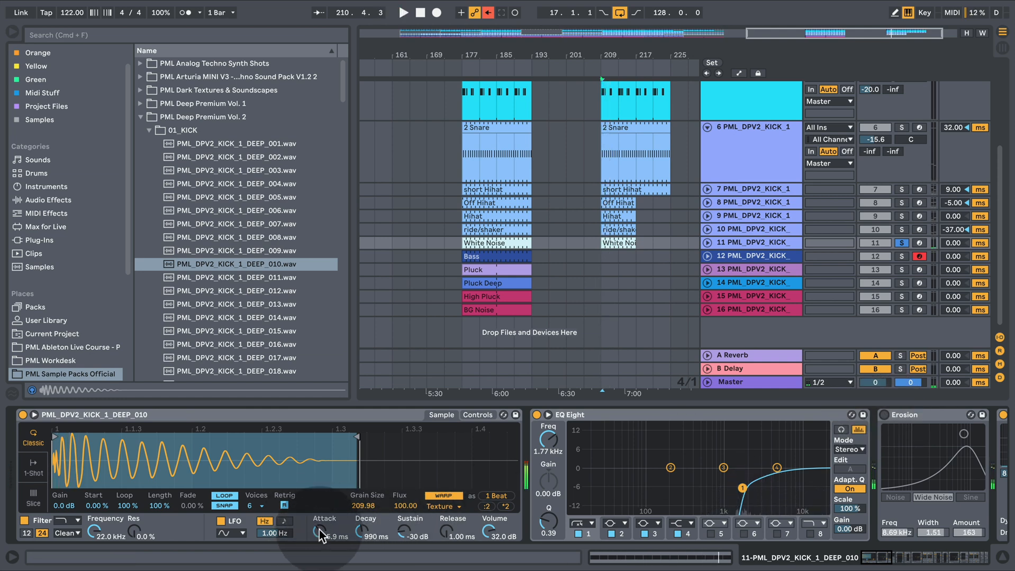
{"action": "key", "text": "space"}
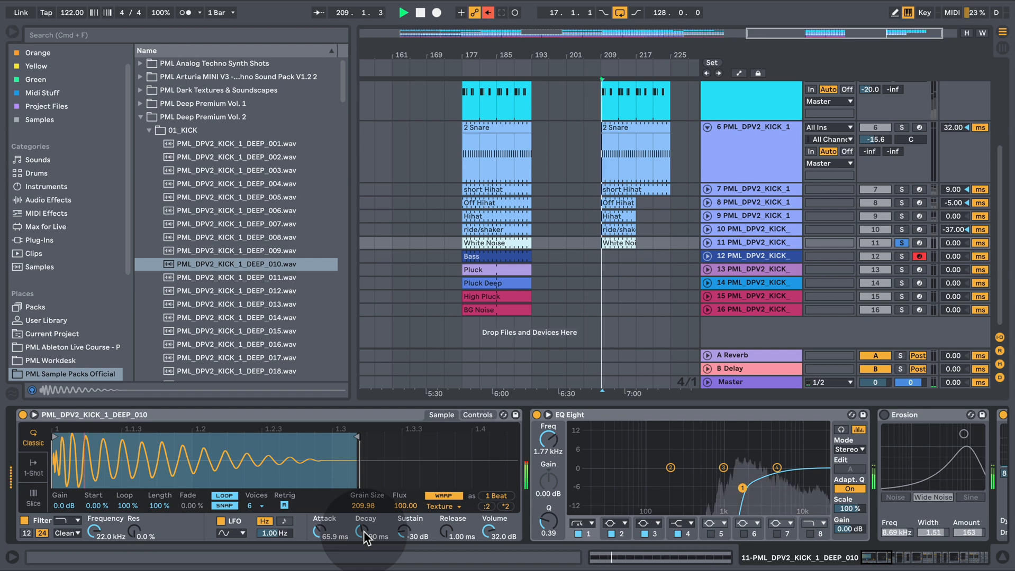
{"action": "key", "text": "space"}
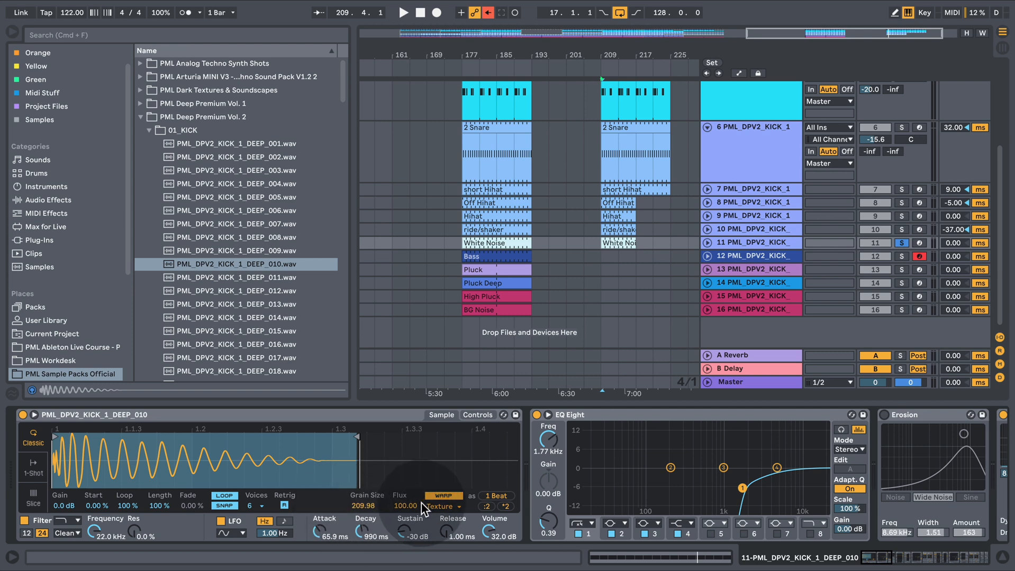
{"action": "left_click", "coordinate": [899, 558]}
{"action": "left_click", "coordinate": [269, 415]}
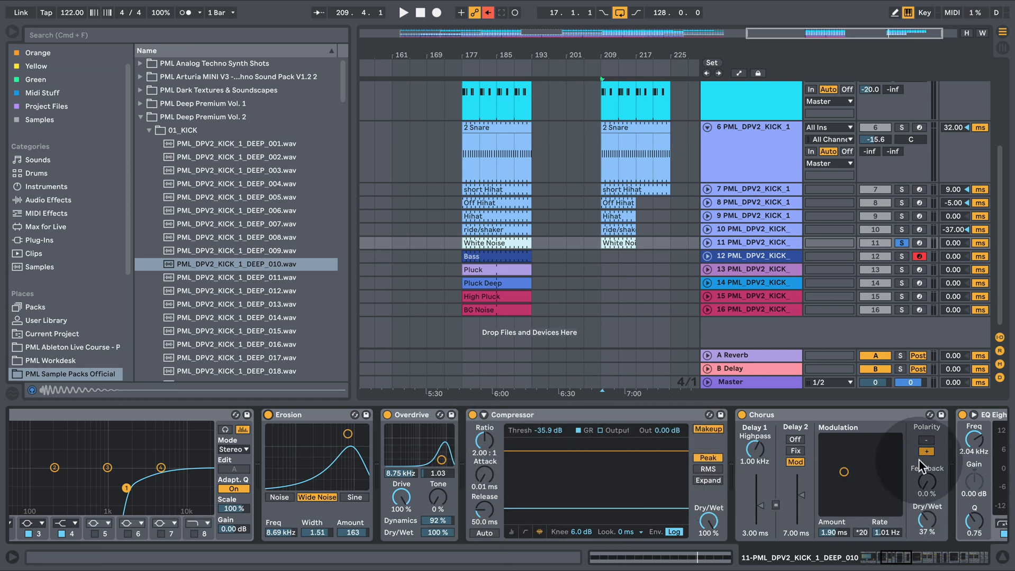
- Play the soloed White Noise with the Reverb bypassed, re-enable the Reverb, and examine the Delay and Compressor behind it
{"action": "left_click", "coordinate": [904, 560]}
{"action": "left_click_drag", "start_coordinate": [904, 558], "coordinate": [923, 557]}
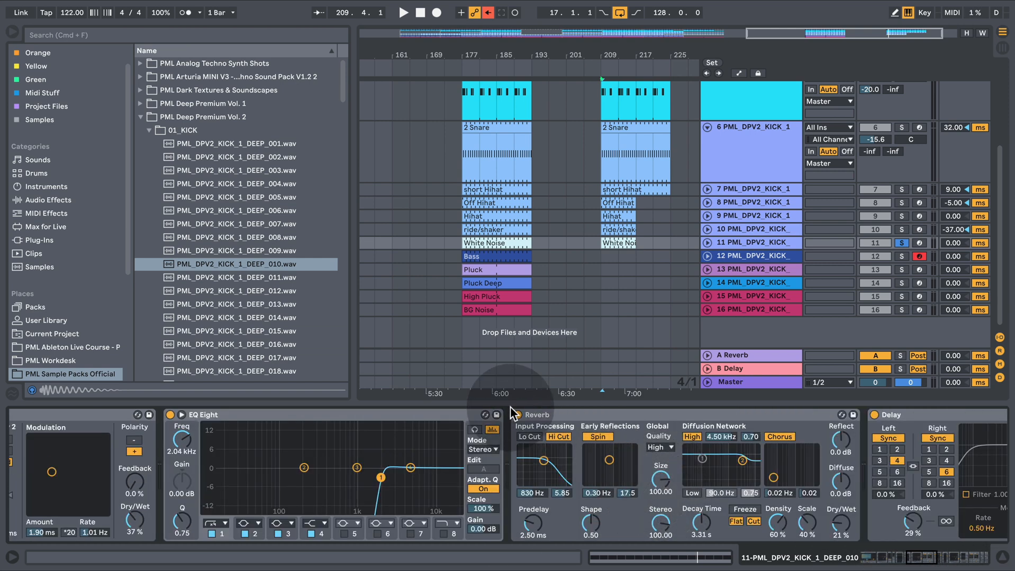
{"action": "key", "text": "space"}
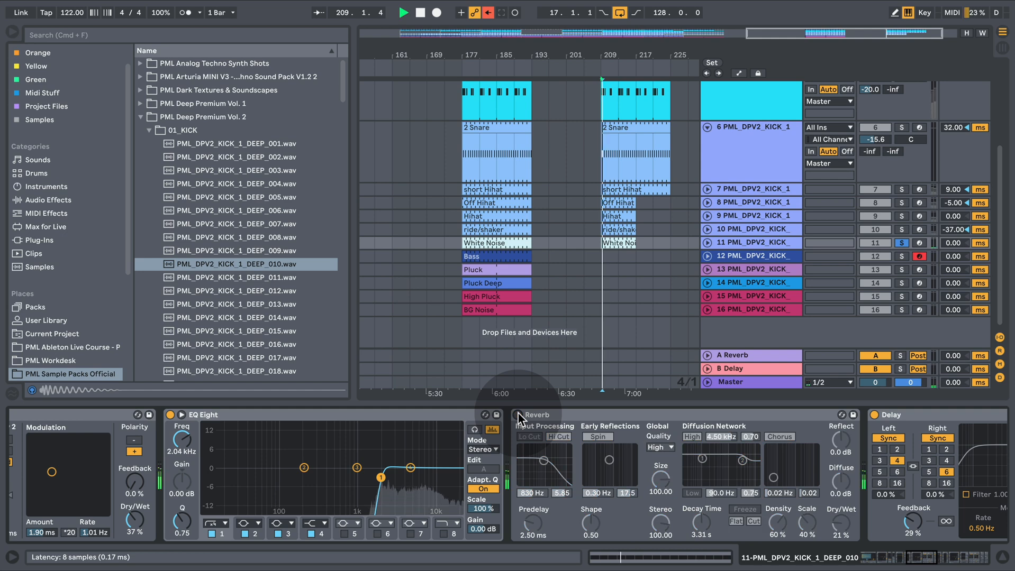
{"action": "key", "text": "space"}
{"action": "left_click_drag", "start_coordinate": [913, 558], "coordinate": [931, 562]}
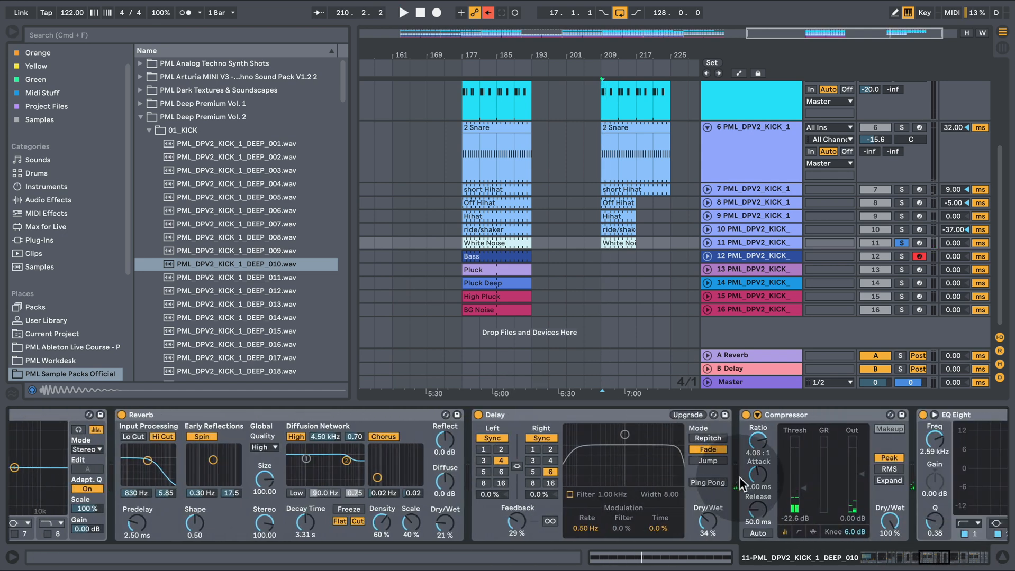
- Check the White Noise track's closing EQ Eight and Auto Filter, and play all tracks unsoloed from bar 209
{"action": "left_click_drag", "start_coordinate": [935, 565], "coordinate": [941, 564]}
{"action": "key", "text": "space"}
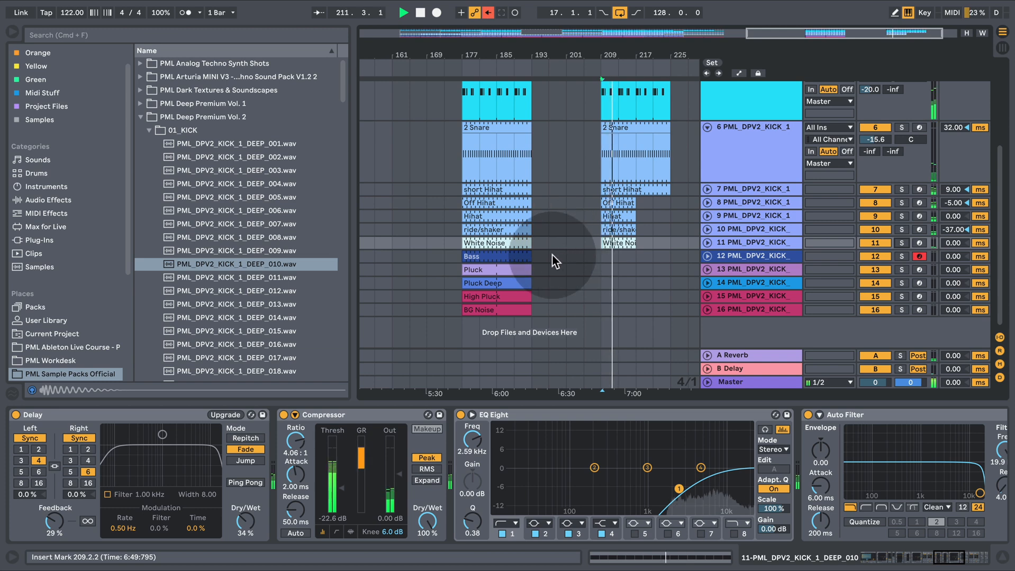
{"action": "key", "text": "space"}
- Copy eight bars of the Bass clip to bar 209 and play its track soloed
{"action": "left_click_drag", "start_coordinate": [537, 256], "coordinate": [601, 256]}
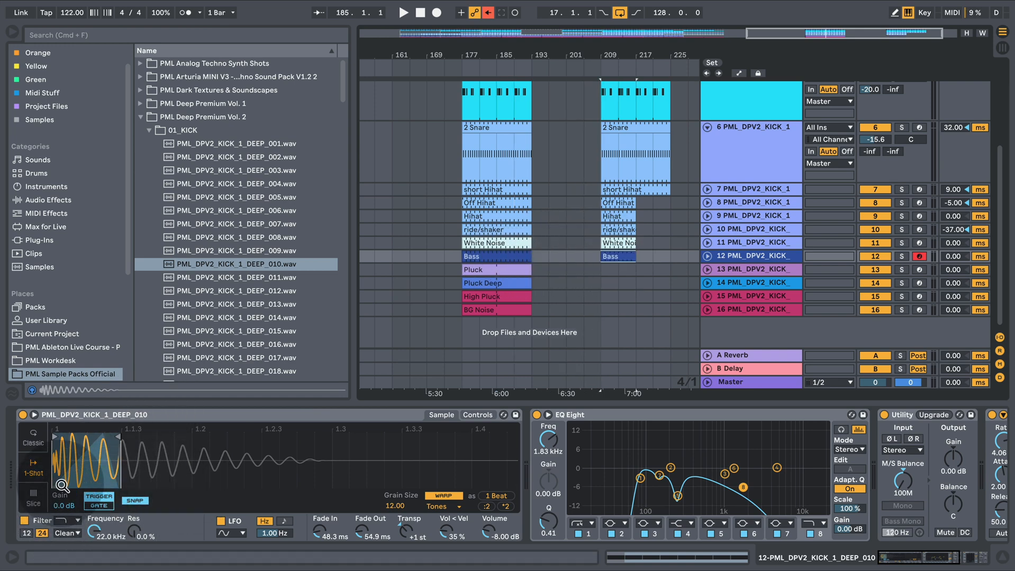
{"action": "key", "text": "space"}
{"action": "left_click", "coordinate": [899, 257]}
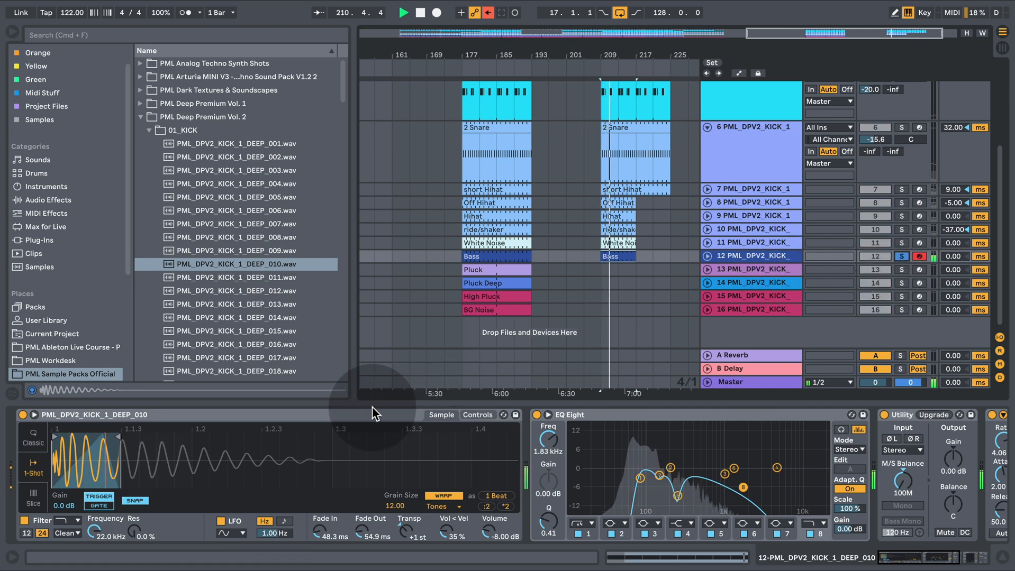
- Audition the soloed Bass with its EQ Eight bypassed, re-enable the EQ, and stop playback to look along the effect chain
{"action": "left_click", "coordinate": [537, 415]}
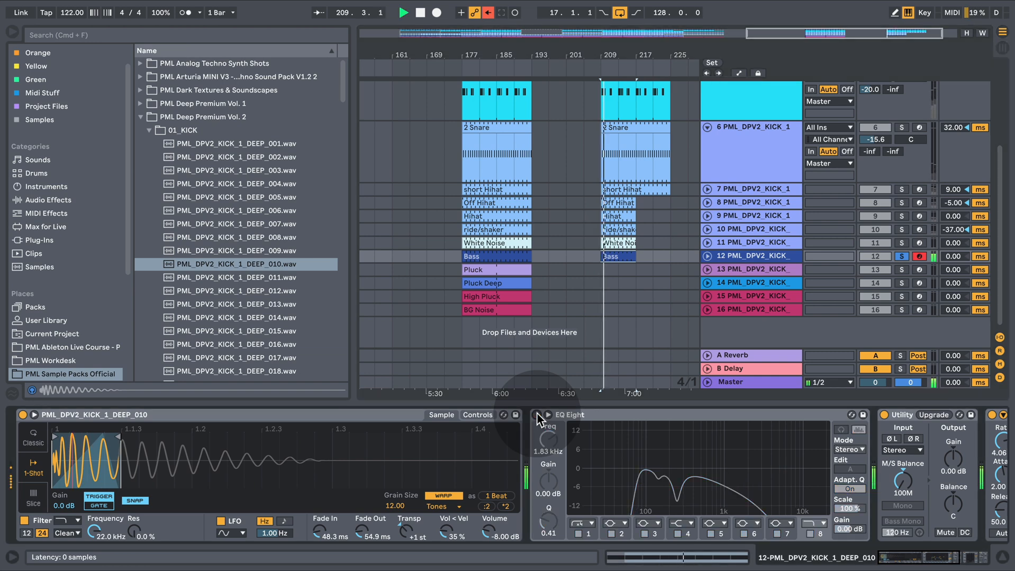
{"action": "left_click", "coordinate": [536, 415]}
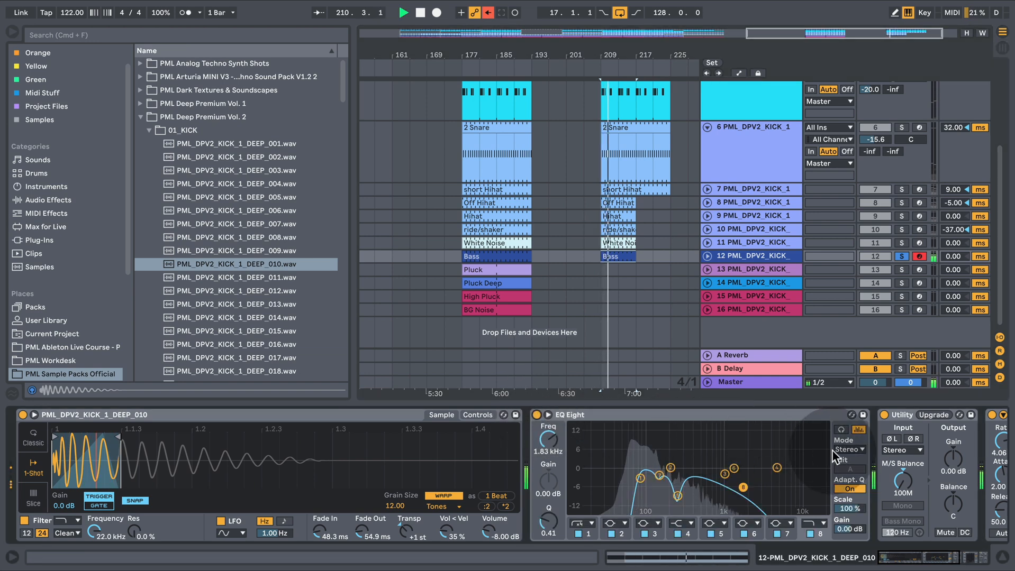
{"action": "key", "text": "space"}
{"action": "left_click_drag", "start_coordinate": [920, 561], "coordinate": [891, 561]}
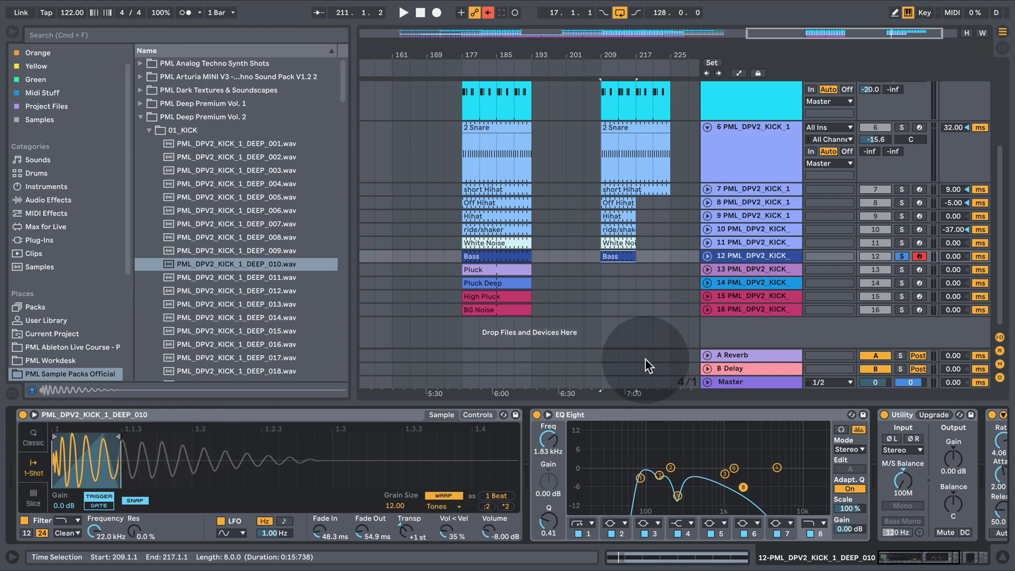
- Examine the White Noise track's sampler and Warp settings for comparison, and return to the Bass track's devices
{"action": "left_click", "coordinate": [726, 243]}
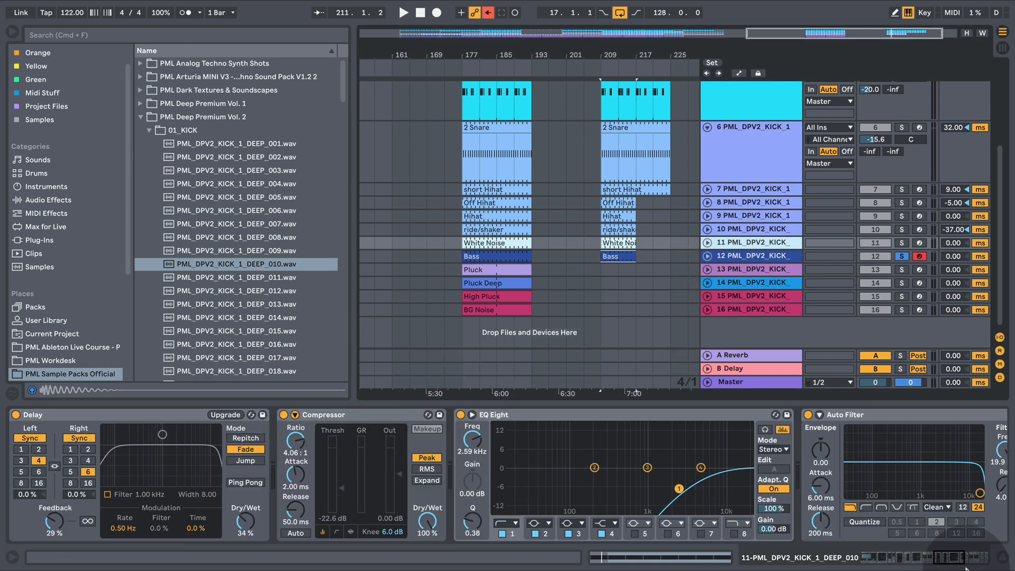
{"action": "left_click_drag", "start_coordinate": [955, 558], "coordinate": [810, 557]}
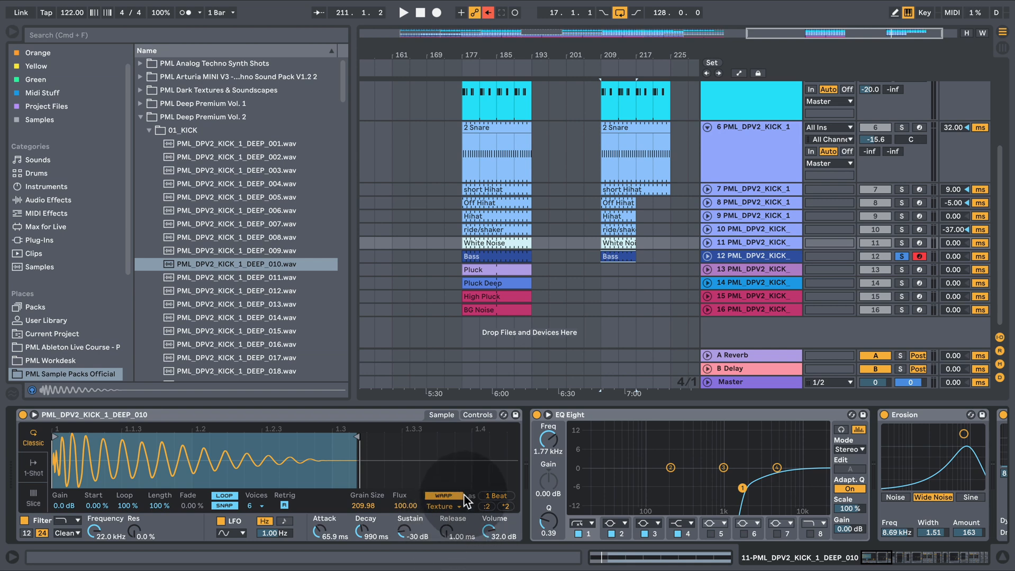
{"action": "left_click", "coordinate": [732, 256]}
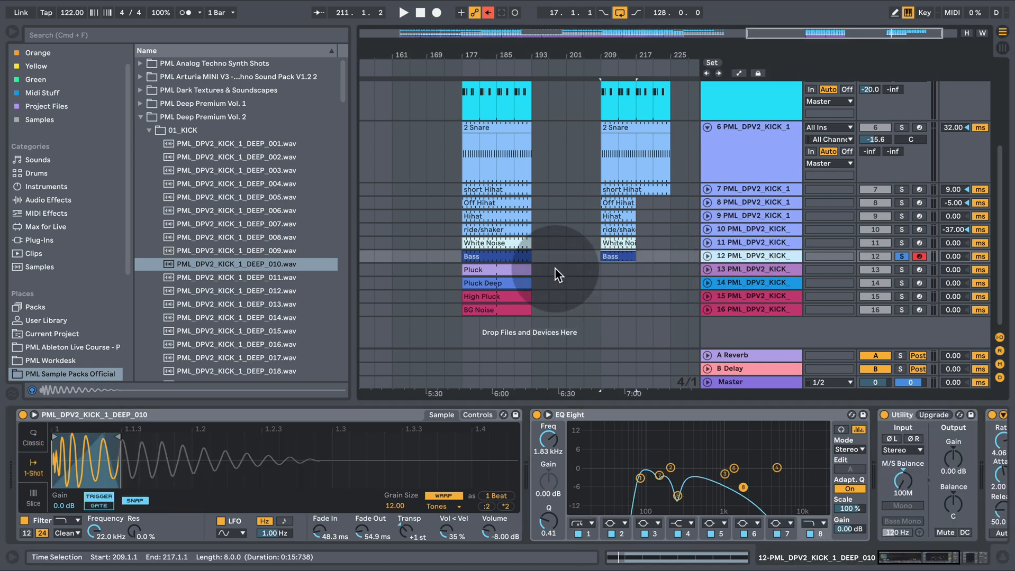
- Copy eight bars of the Pluck clip to bar 209 and play its track soloed instead of the Bass
{"action": "left_click_drag", "start_coordinate": [513, 270], "coordinate": [605, 271]}
{"action": "left_click", "coordinate": [901, 270]}
{"action": "key", "text": "space"}
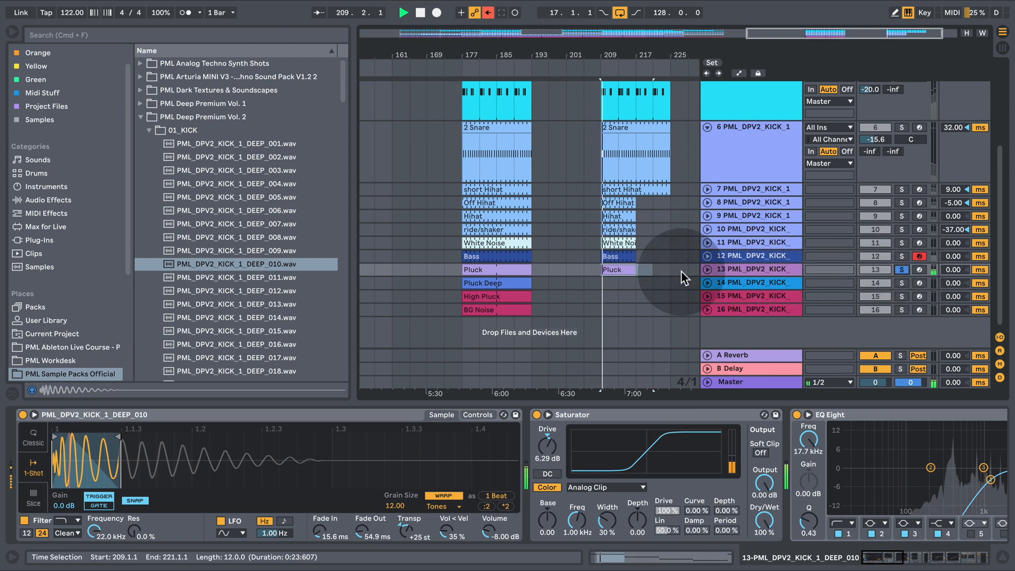
{"action": "left_click", "coordinate": [629, 264]}
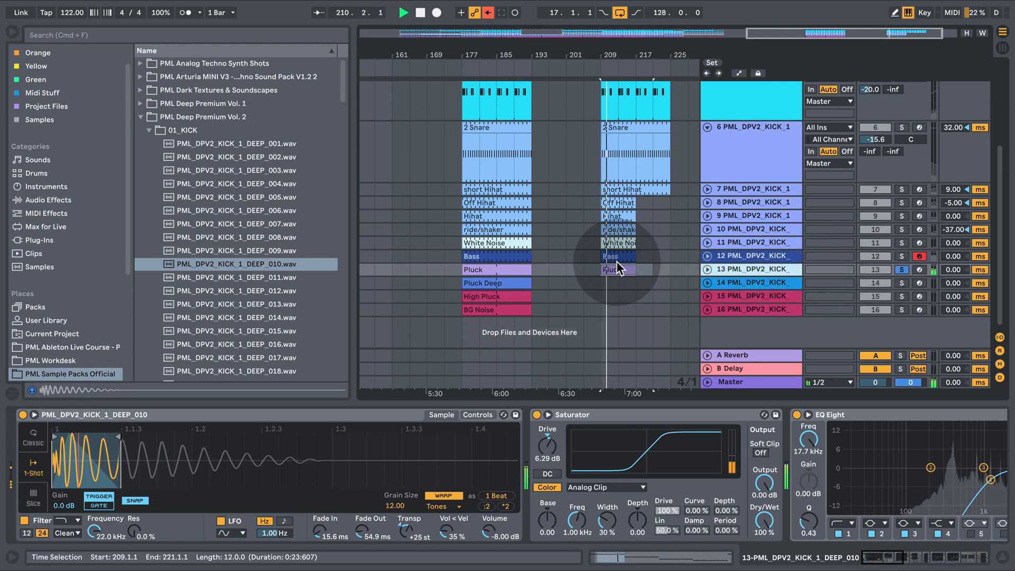
{"action": "key", "text": "space"}
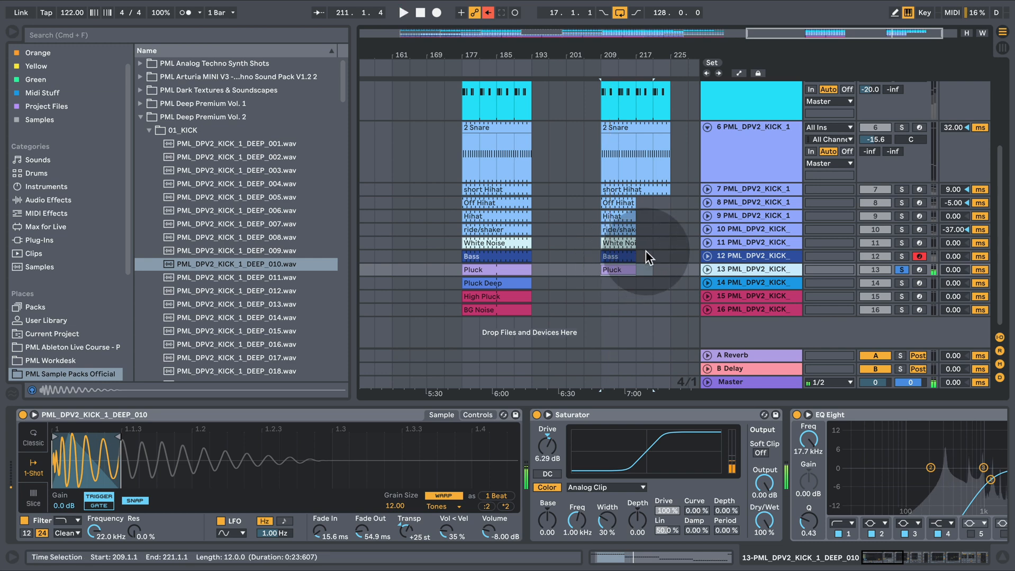
- Compare the transposition and pitch envelope settings in the Pluck sampler with those in the Bass sampler
{"action": "left_click", "coordinate": [484, 414]}
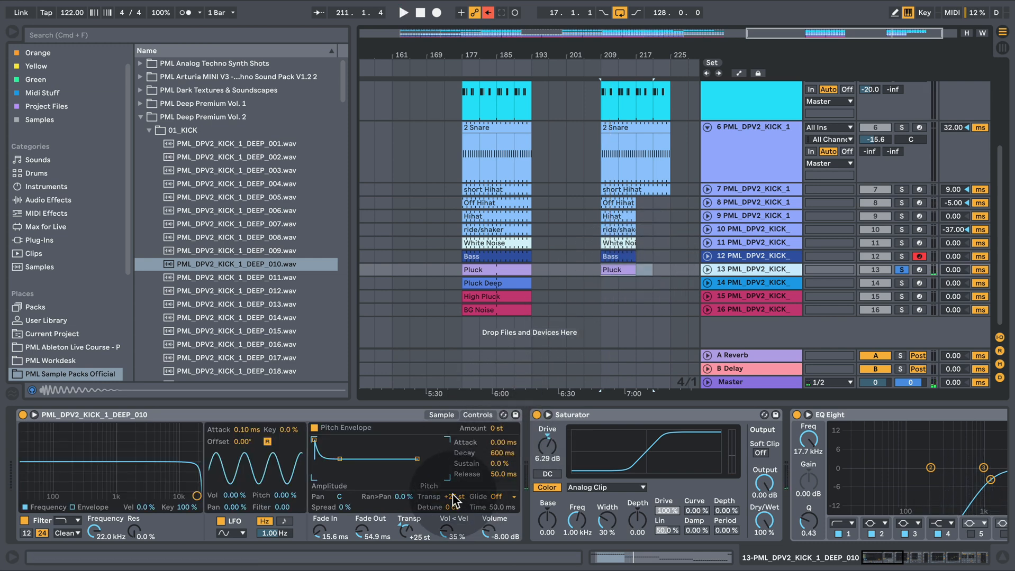
{"action": "left_click", "coordinate": [618, 256]}
{"action": "left_click", "coordinate": [477, 415]}
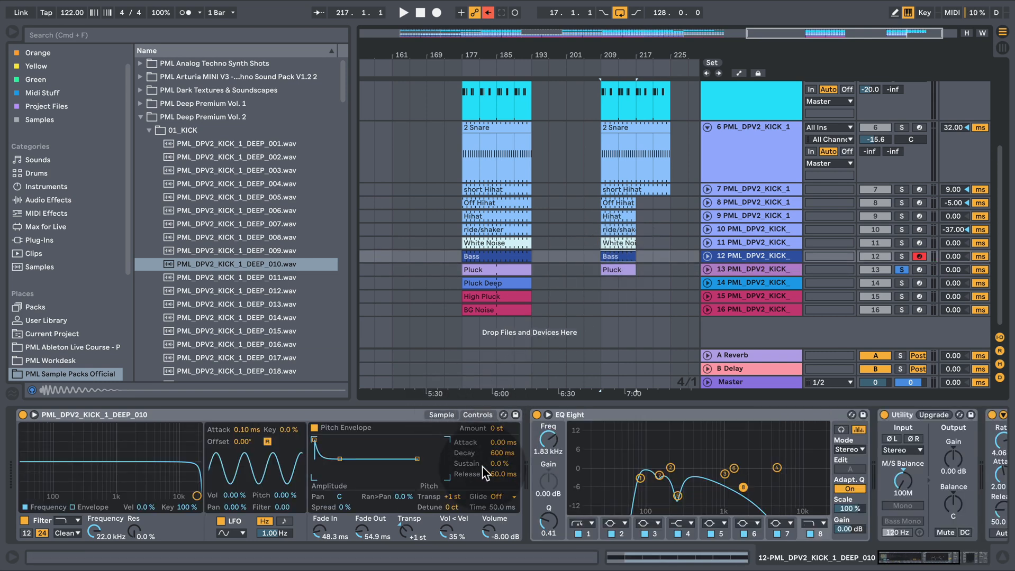
{"action": "left_click", "coordinate": [442, 413]}
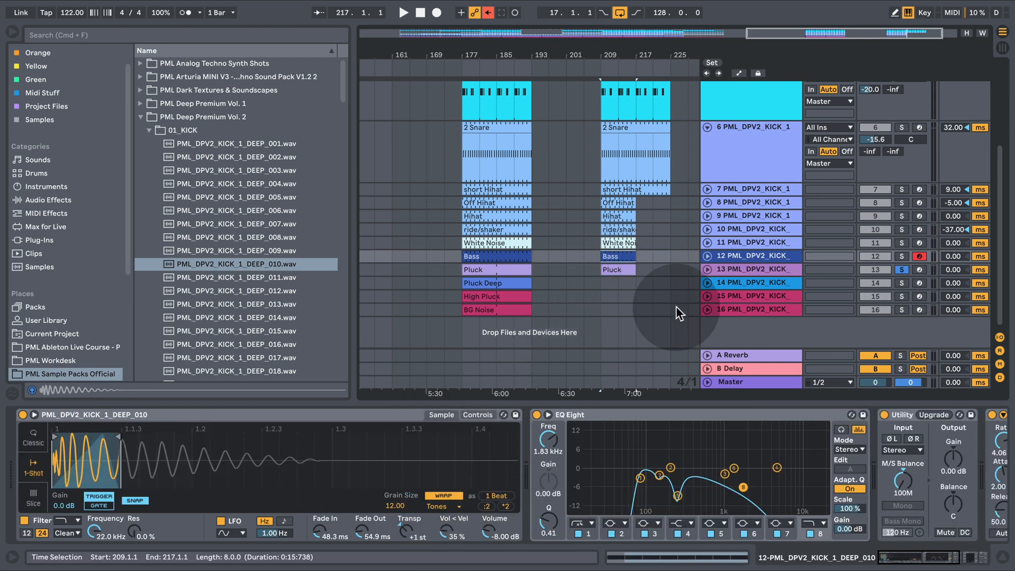
{"action": "left_click", "coordinate": [754, 264]}
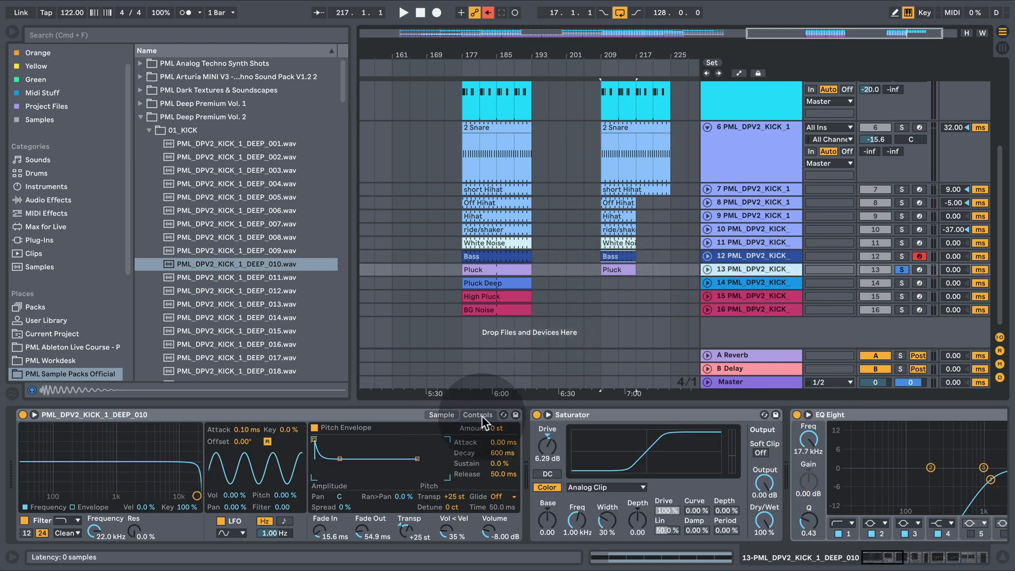
- Play the soloed Pluck briefly and examine its effects from Saturator and EQ Eight through Auto Filter and Compressor to Reverb and Delay
{"action": "key", "text": "space"}
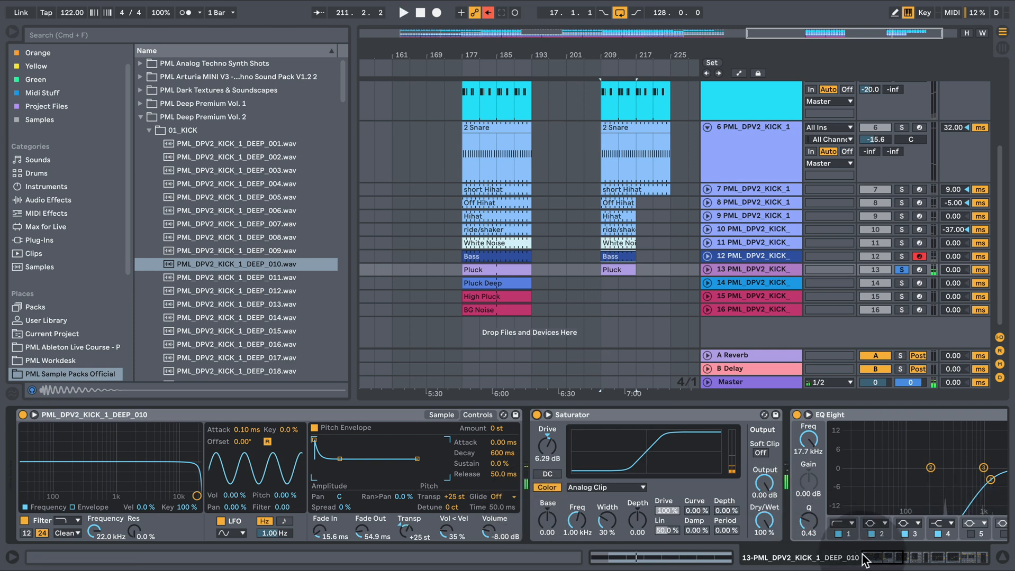
{"action": "left_click_drag", "start_coordinate": [878, 559], "coordinate": [886, 559]}
{"action": "left_click_drag", "start_coordinate": [898, 558], "coordinate": [901, 558]}
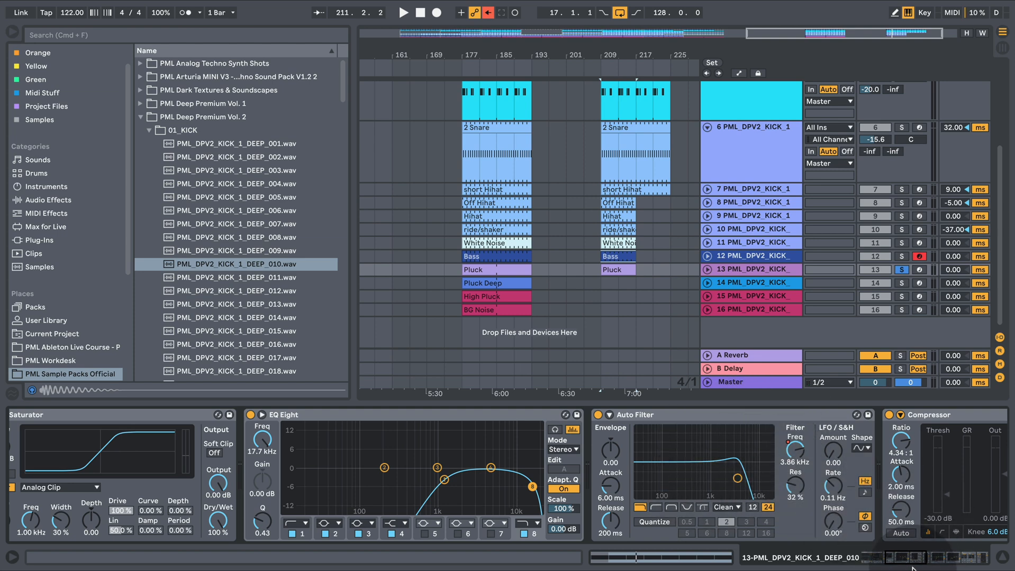
{"action": "left_click_drag", "start_coordinate": [915, 565], "coordinate": [955, 562]}
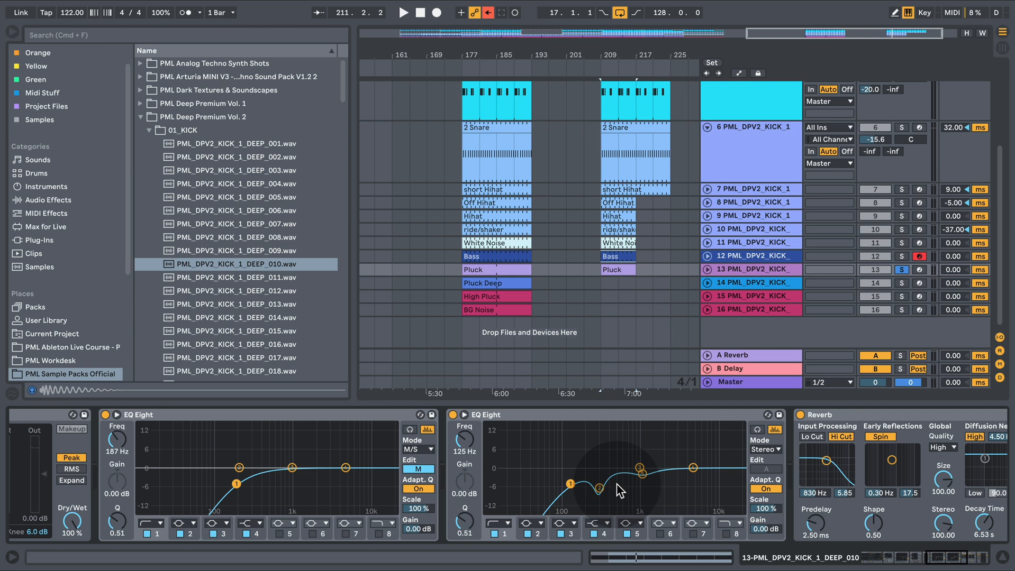
{"action": "left_click_drag", "start_coordinate": [937, 564], "coordinate": [971, 561]}
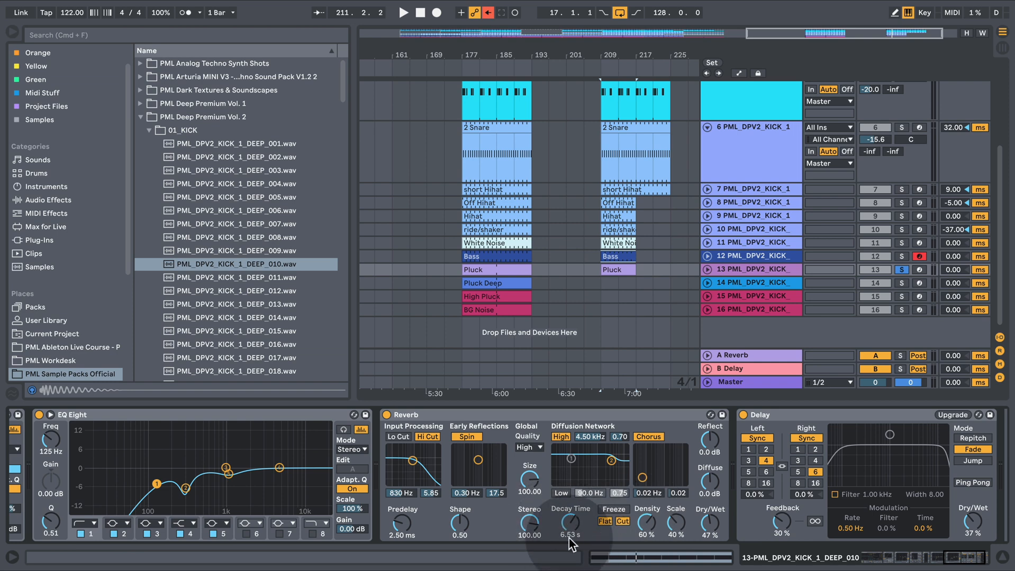
{"action": "left_click_drag", "start_coordinate": [950, 562], "coordinate": [955, 563]}
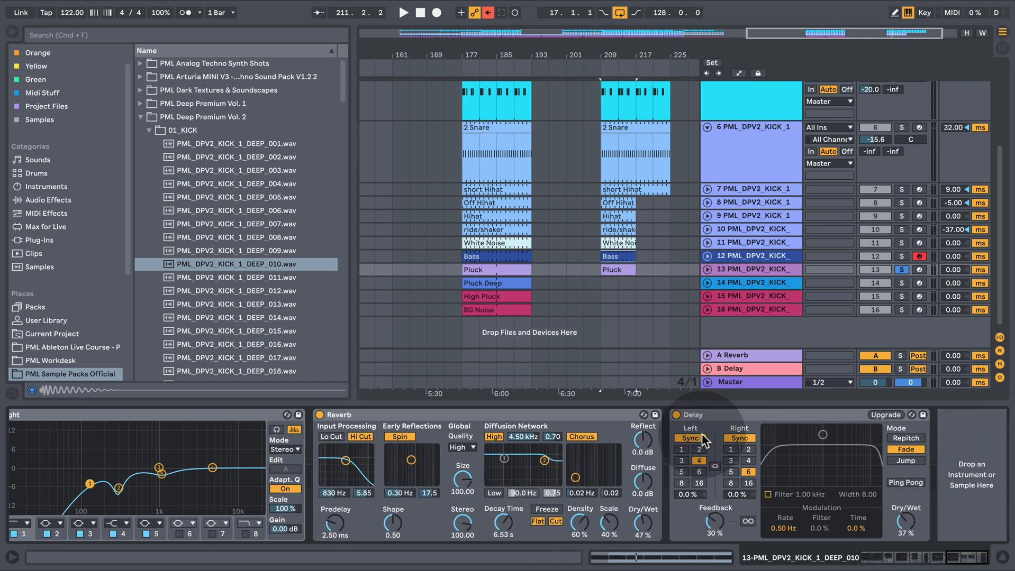
- Play the soloed Pluck from bar 209, examine its clip's MIDI notes, and return to the device chain
{"action": "key", "text": "space"}
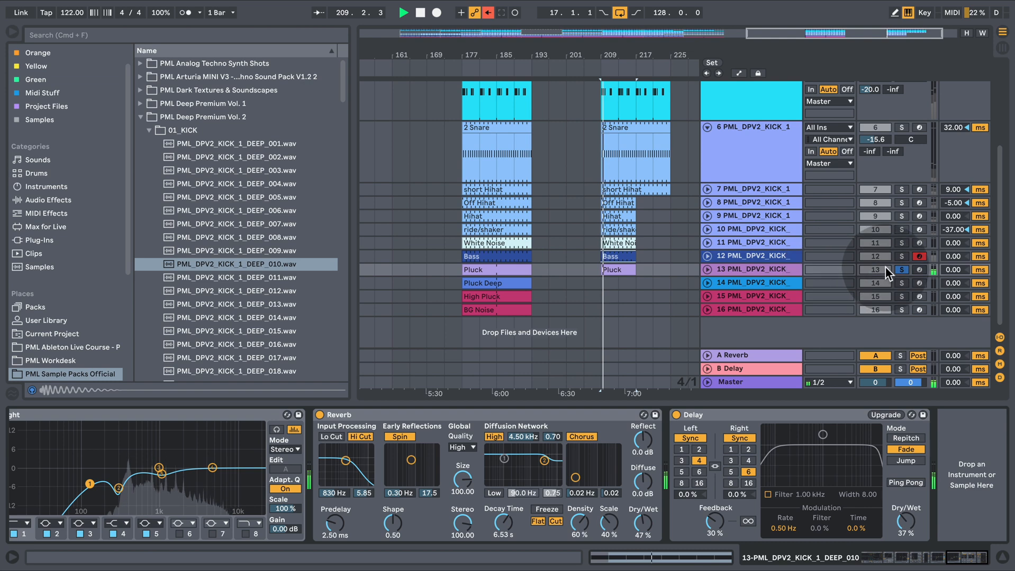
{"action": "double_click", "coordinate": [614, 271]}
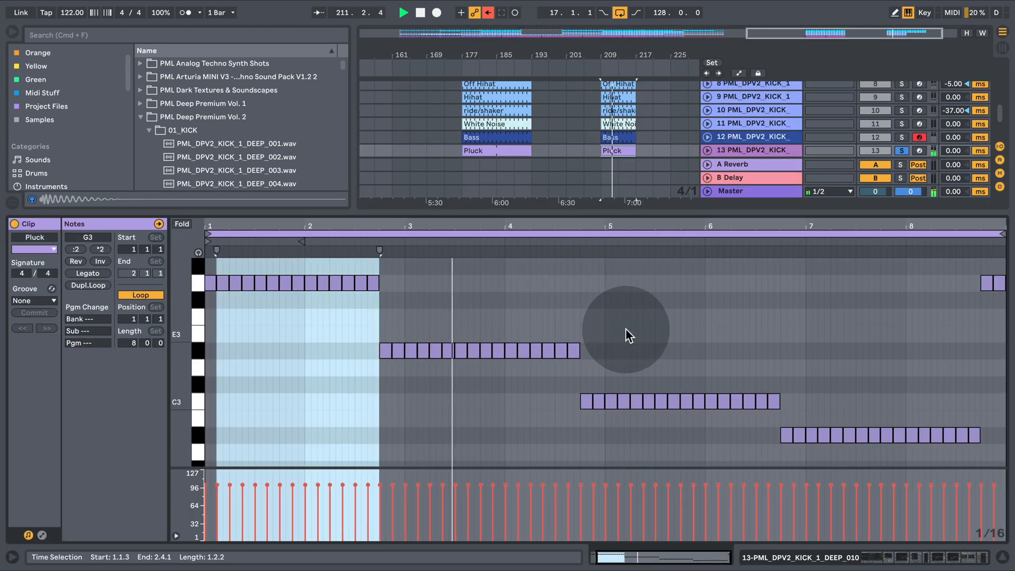
{"action": "left_click", "coordinate": [945, 561]}
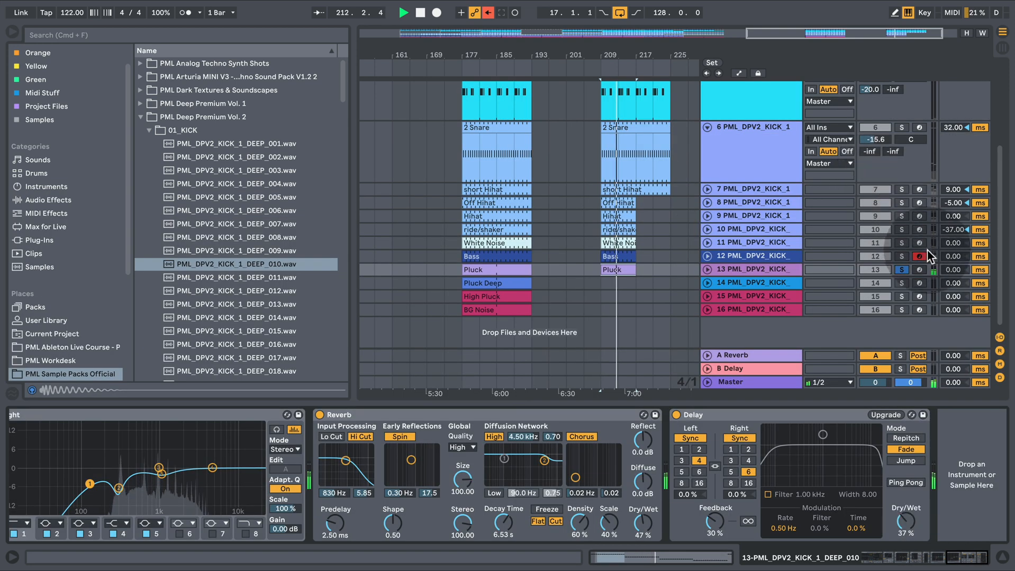
- Unsolo the Pluck track during playback and extend its clip at bar 209 to about bar 229
{"action": "left_click", "coordinate": [901, 270]}
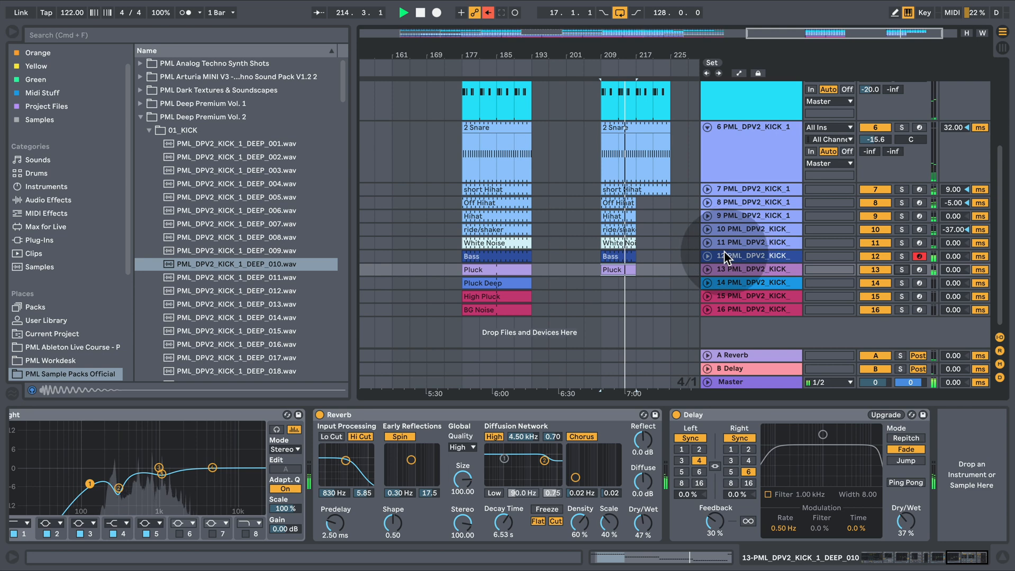
{"action": "left_click", "coordinate": [627, 266]}
{"action": "left_click_drag", "start_coordinate": [630, 271], "coordinate": [677, 275]}
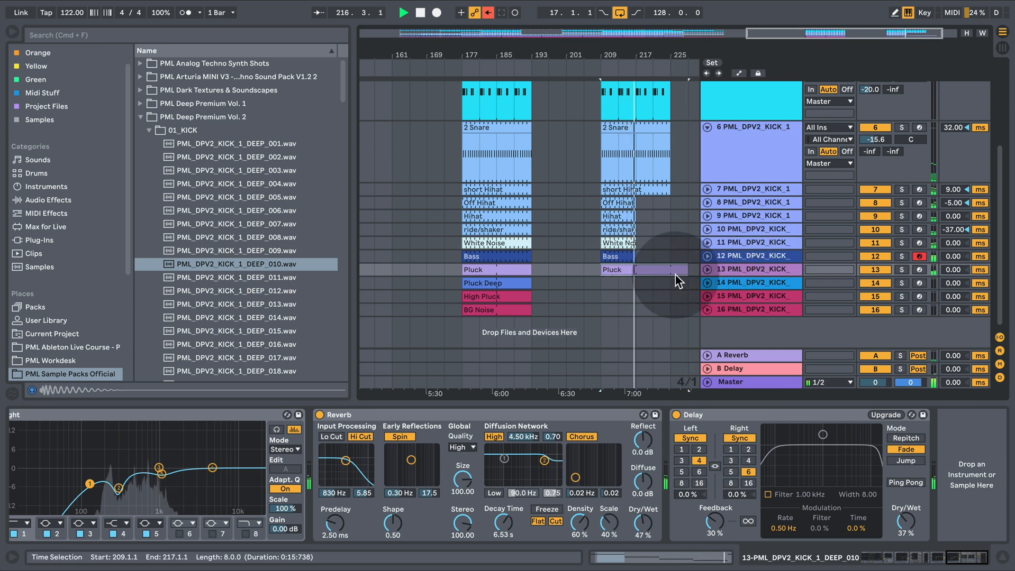
- Copy eight bars of the Pluck Deep clip to bar 209 and play its track soloed
{"action": "left_click", "coordinate": [602, 285]}
{"action": "key", "text": "super+v"}
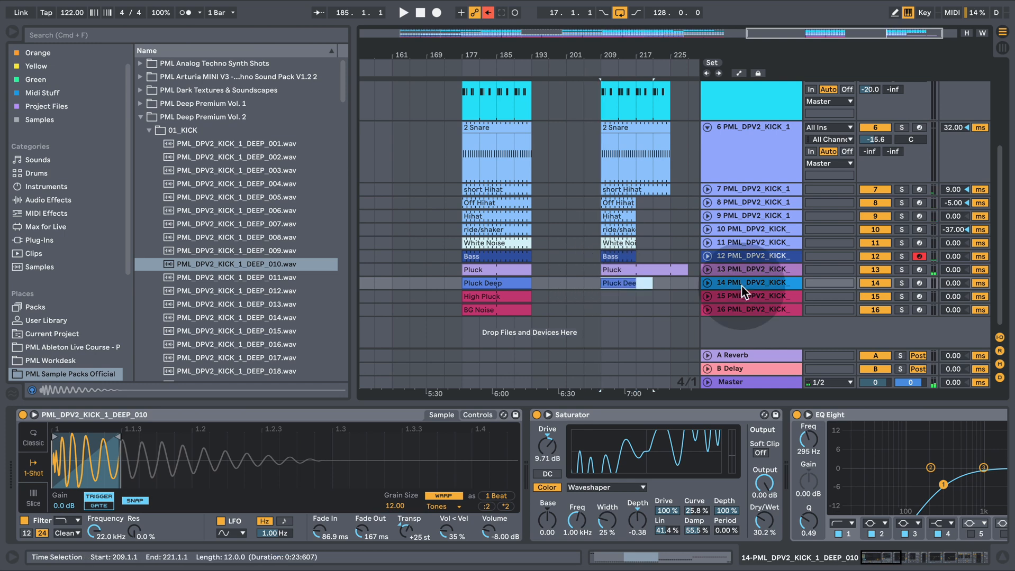
{"action": "left_click", "coordinate": [903, 283]}
{"action": "key", "text": "space"}
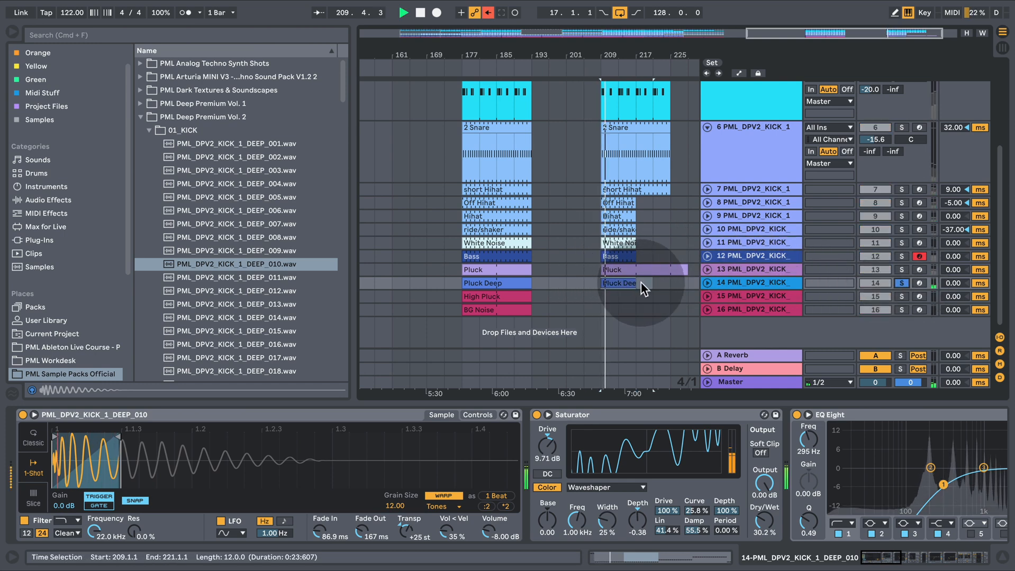
{"action": "key", "text": "space"}
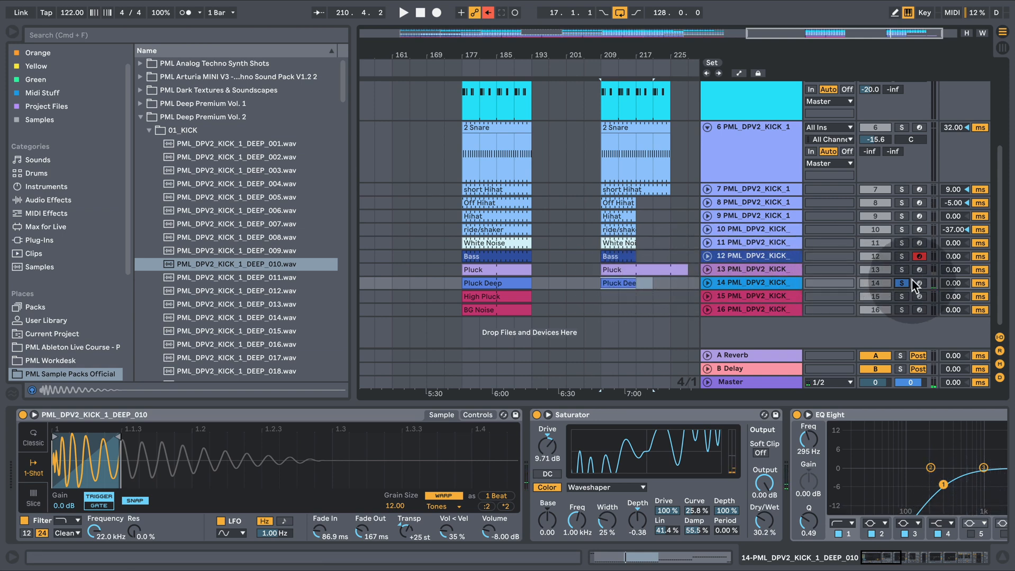
- Play Pluck and Pluck Deep soloed together, examine the Pluck Deep clip's MIDI notes, and hide the detail view
{"action": "left_click", "coordinate": [901, 270]}
{"action": "left_click", "coordinate": [670, 285]}
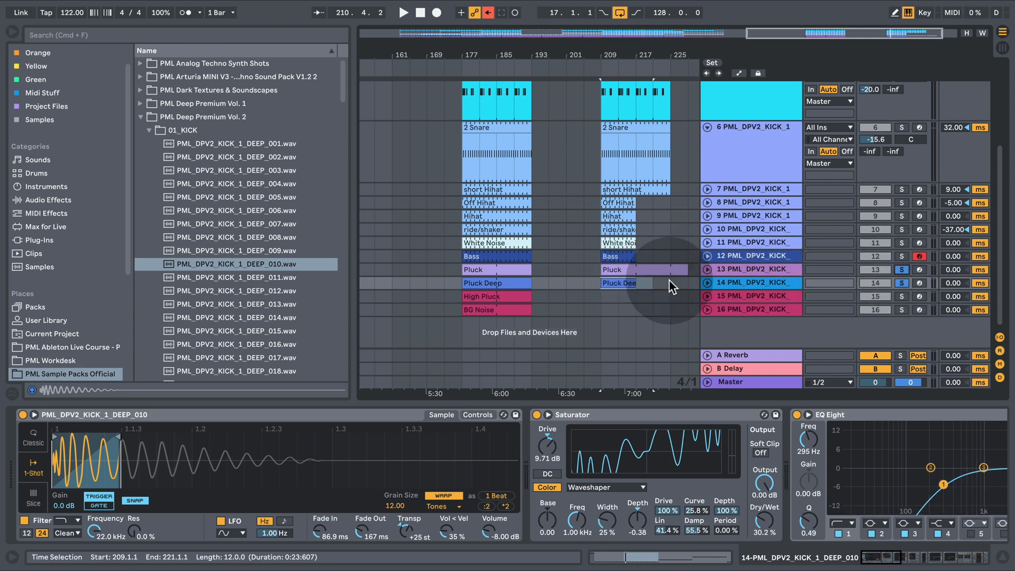
{"action": "left_click", "coordinate": [612, 379]}
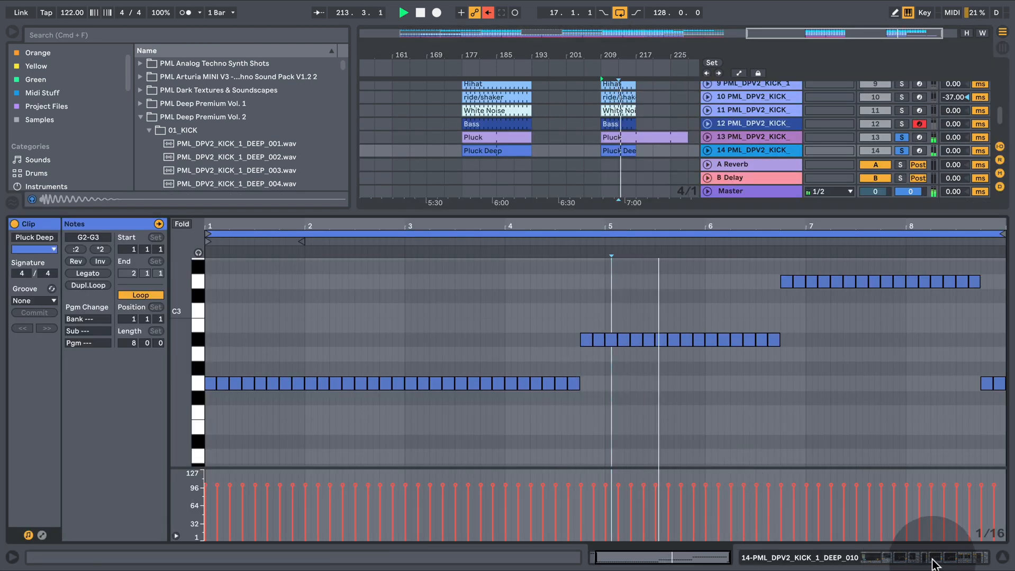
{"action": "left_click", "coordinate": [1001, 557]}
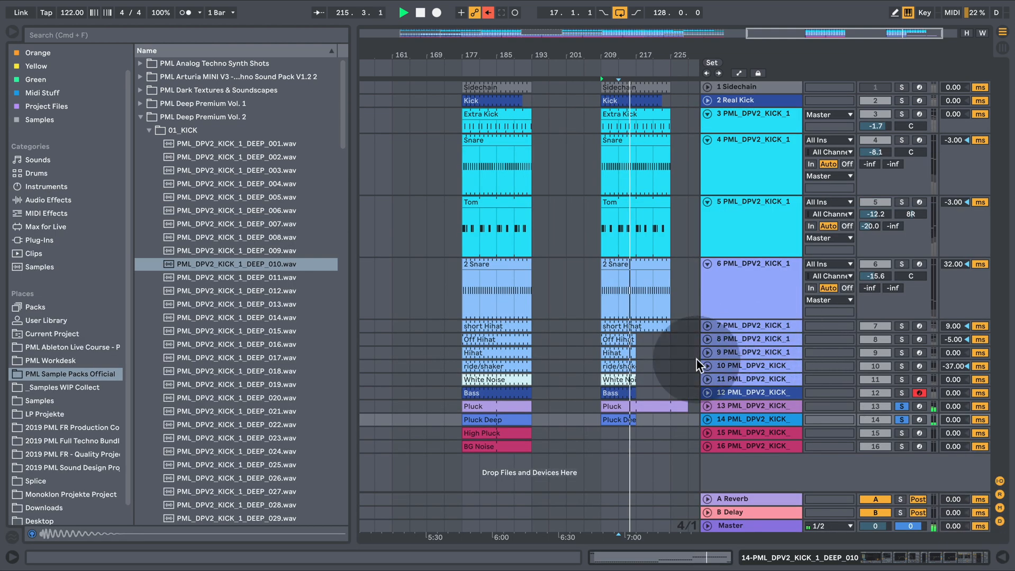
{"action": "key", "text": "space"}
- Copy eight bars of the High Pluck clip to bar 209 and play its track soloed
{"action": "left_click_drag", "start_coordinate": [542, 434], "coordinate": [613, 434]}
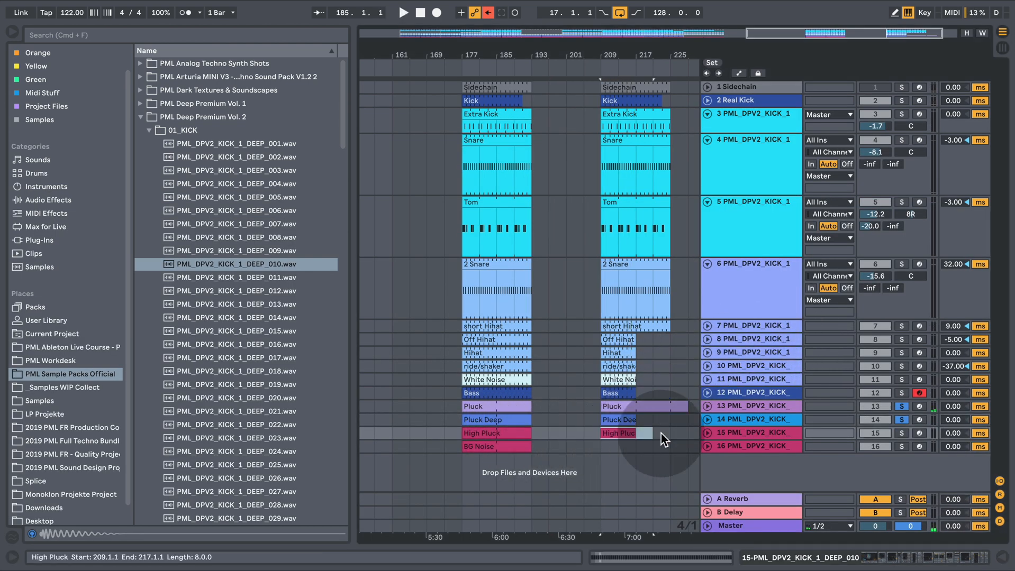
{"action": "left_click", "coordinate": [901, 433]}
{"action": "key", "text": "space"}
- Examine the High Pluck sampler's sample region, transposition and detune settings
{"action": "double_click", "coordinate": [616, 431]}
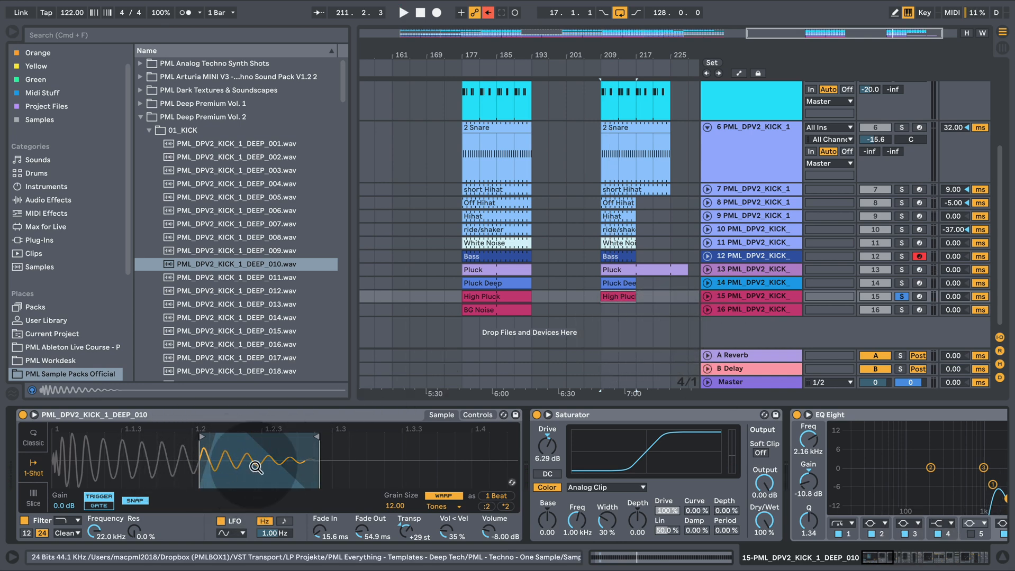
{"action": "left_click", "coordinate": [475, 415]}
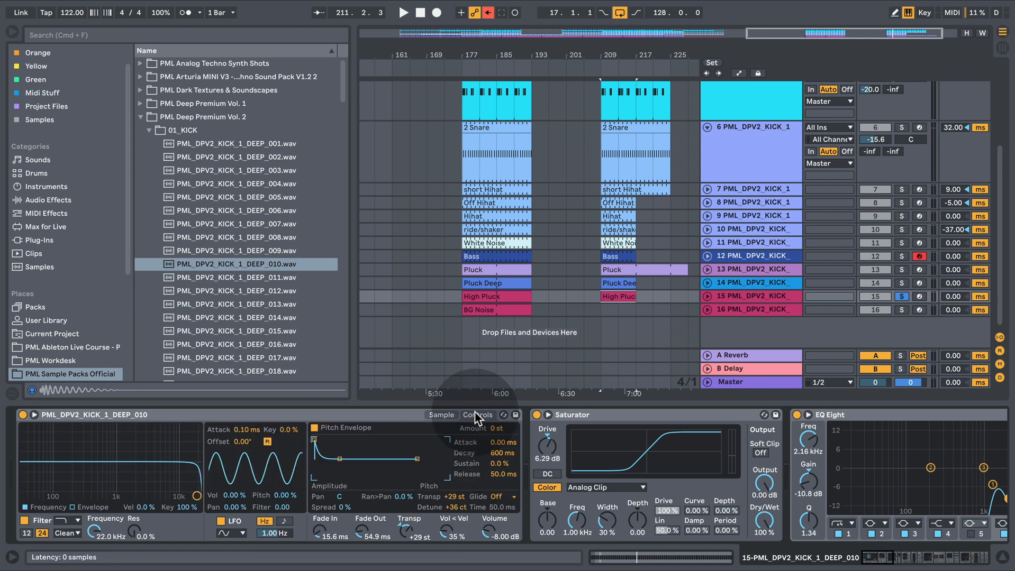
{"action": "left_click", "coordinate": [441, 416]}
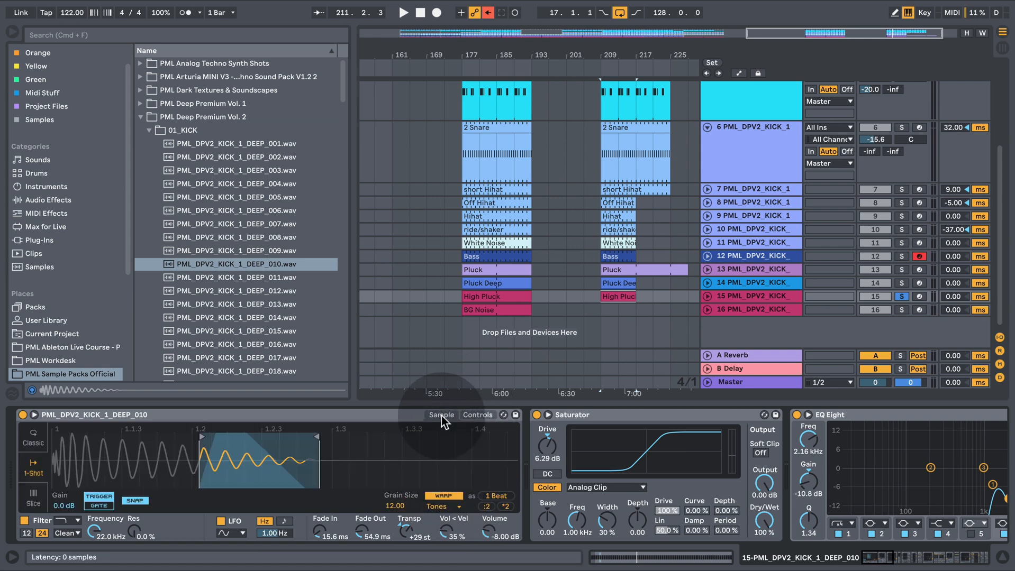
- Play High Pluck together with the soloed Pluck and Pluck Deep, and unsolo them to hear every track
{"action": "left_click", "coordinate": [901, 283]}
{"action": "left_click", "coordinate": [902, 271]}
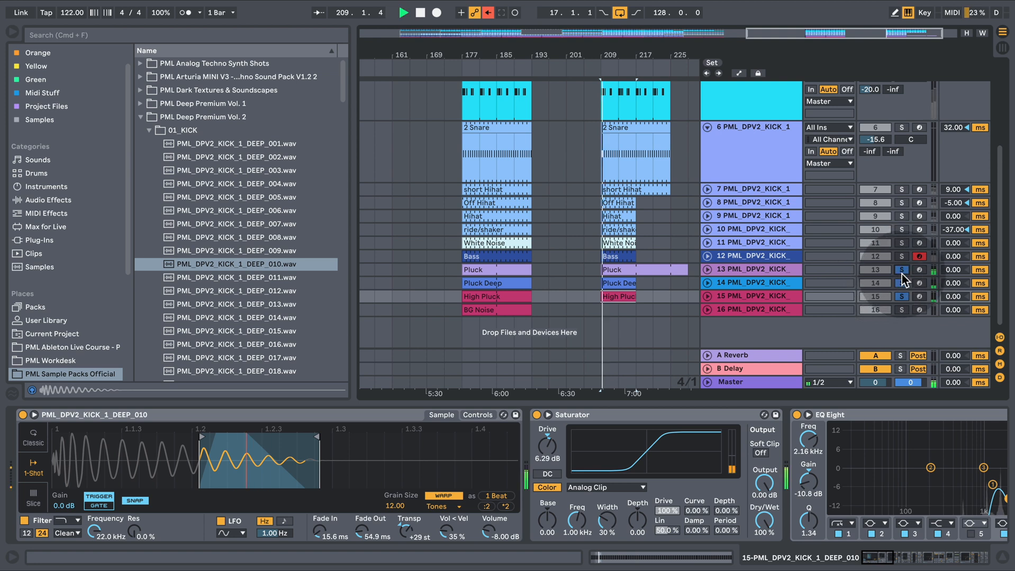
{"action": "left_click", "coordinate": [739, 274]}
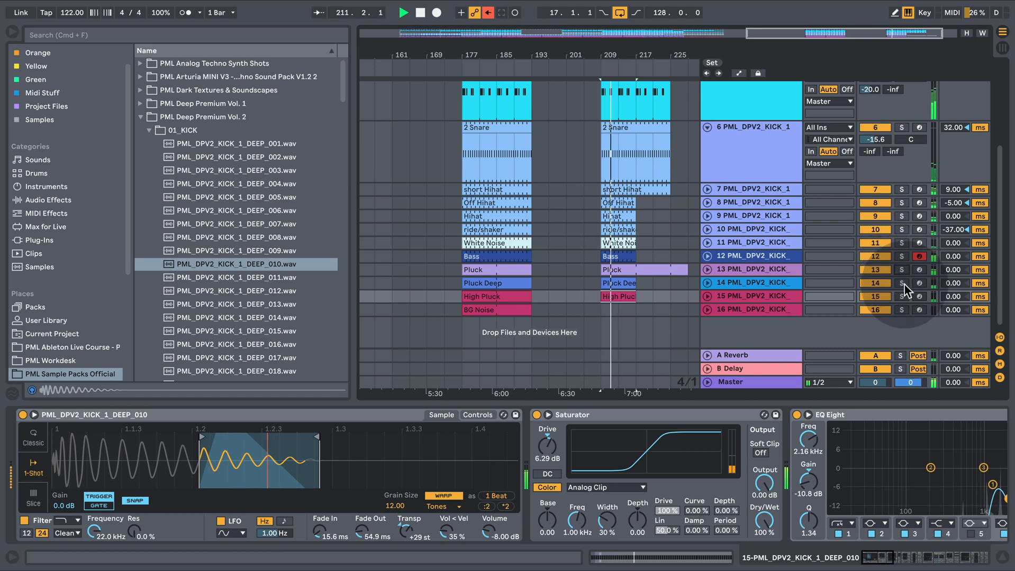
- Copy the BG Noise clip to bar 209 and play its track soloed
{"action": "left_click", "coordinate": [656, 287]}
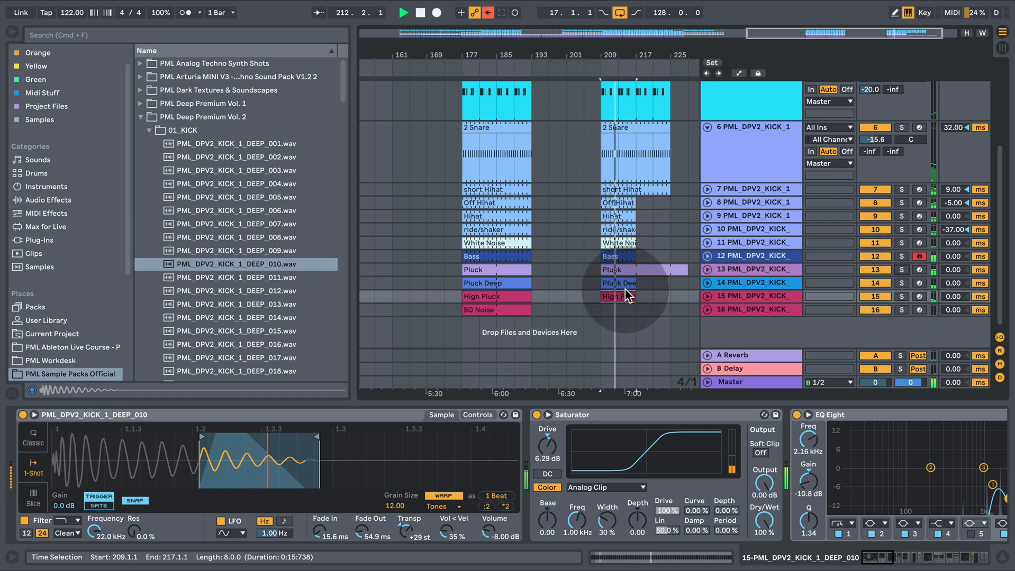
{"action": "left_click", "coordinate": [607, 302]}
{"action": "key", "text": "space"}
{"action": "left_click_drag", "start_coordinate": [546, 311], "coordinate": [610, 312]}
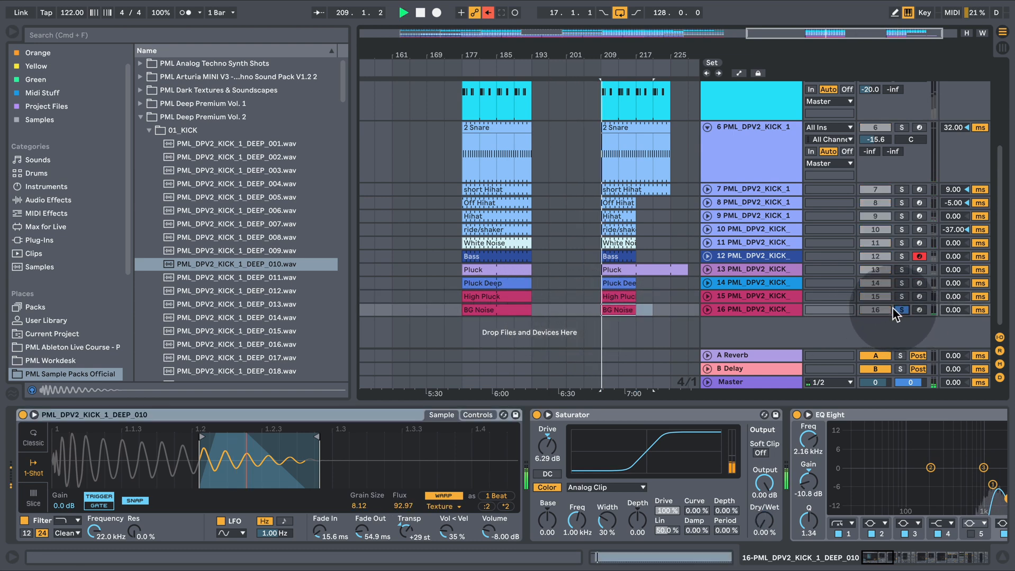
{"action": "left_click", "coordinate": [650, 314]}
{"action": "key", "text": "space"}
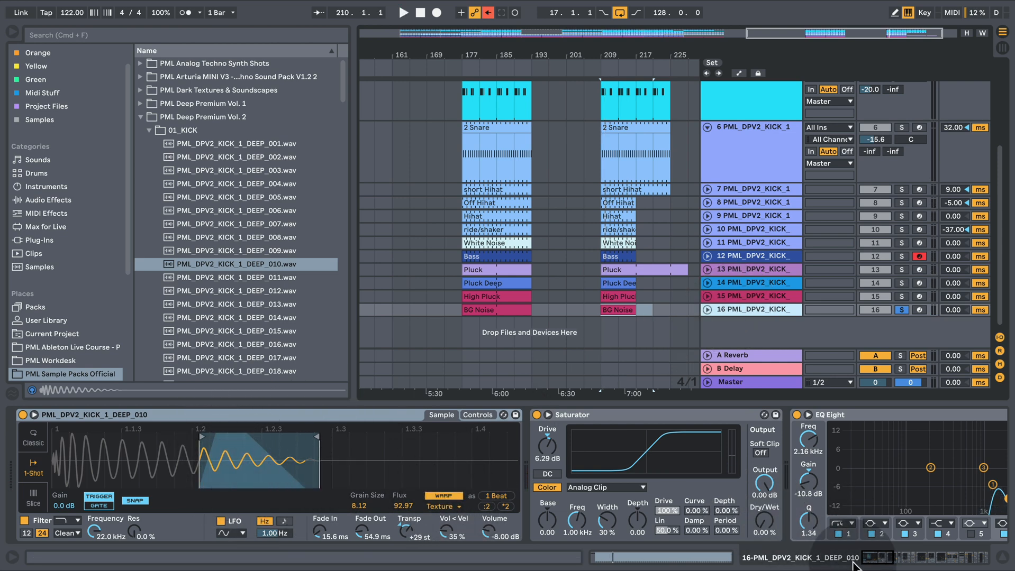
- Examine the BG Noise effect chain during playback, switch its second EQ Eight off to compare the sound, and switch it back on
{"action": "left_click_drag", "start_coordinate": [873, 559], "coordinate": [915, 562]}
{"action": "key", "text": "space"}
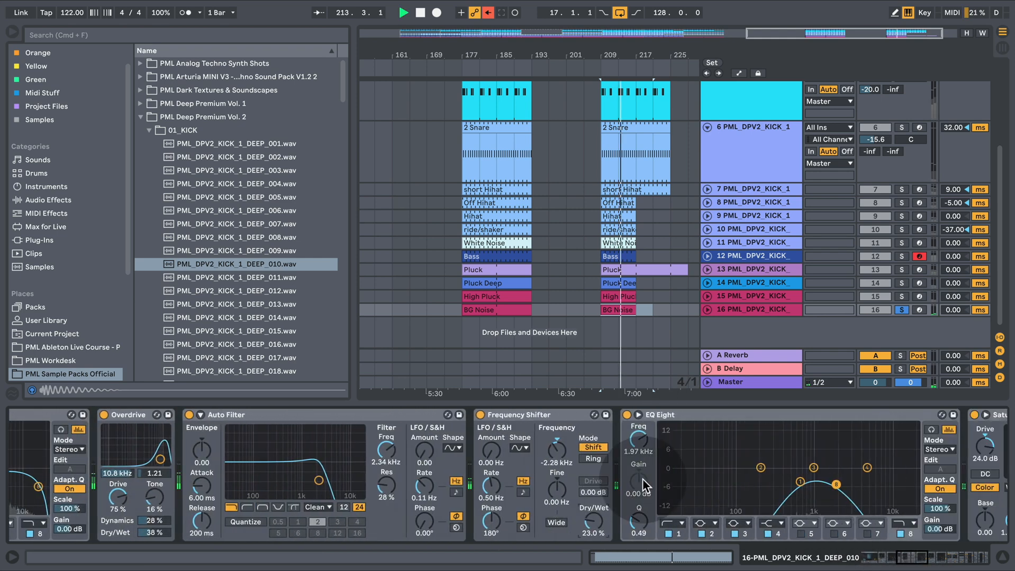
{"action": "left_click", "coordinate": [627, 415]}
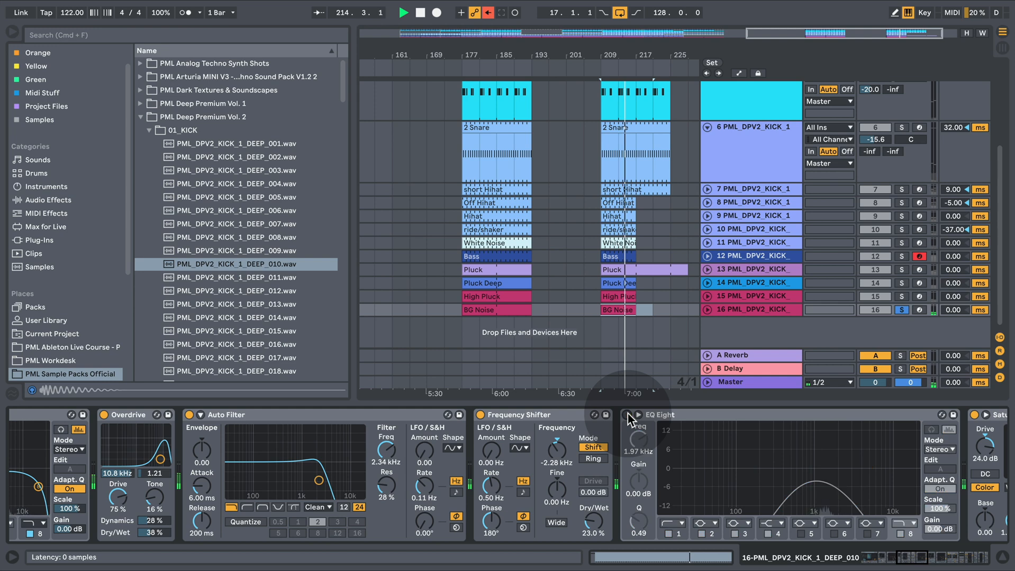
{"action": "key", "text": "space"}
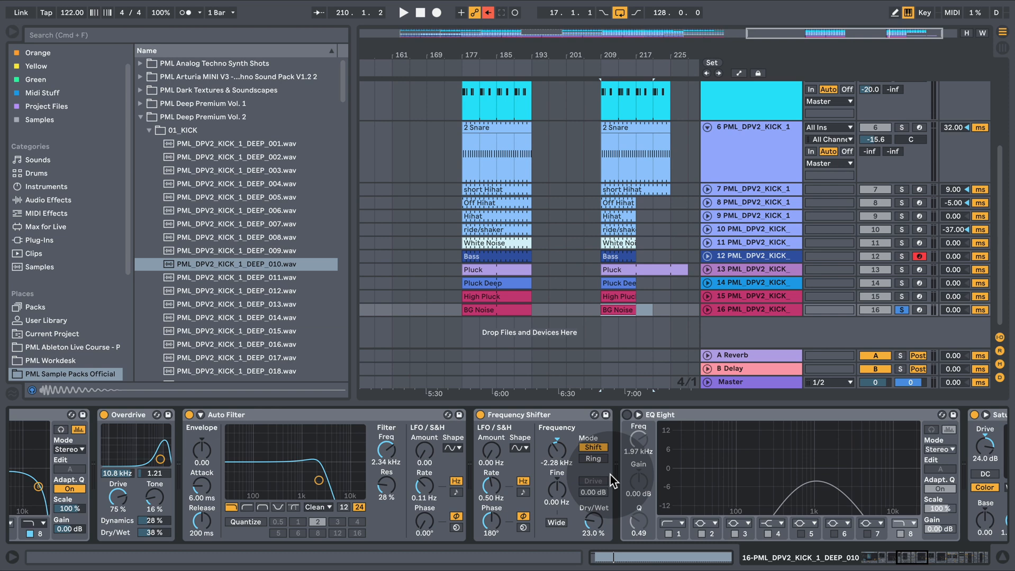
{"action": "left_click", "coordinate": [626, 417]}
{"action": "left_click_drag", "start_coordinate": [921, 564], "coordinate": [874, 558]}
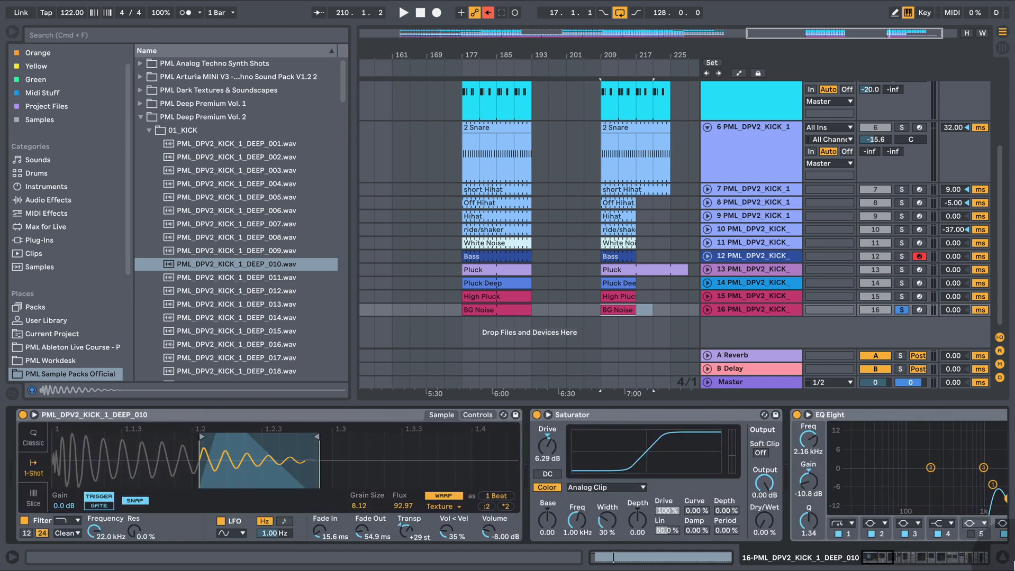
- Hide the detail view, play from bar 209, and unsolo BG Noise to hear every track
{"action": "key", "text": "super+alt+l"}
{"action": "key", "text": "space"}
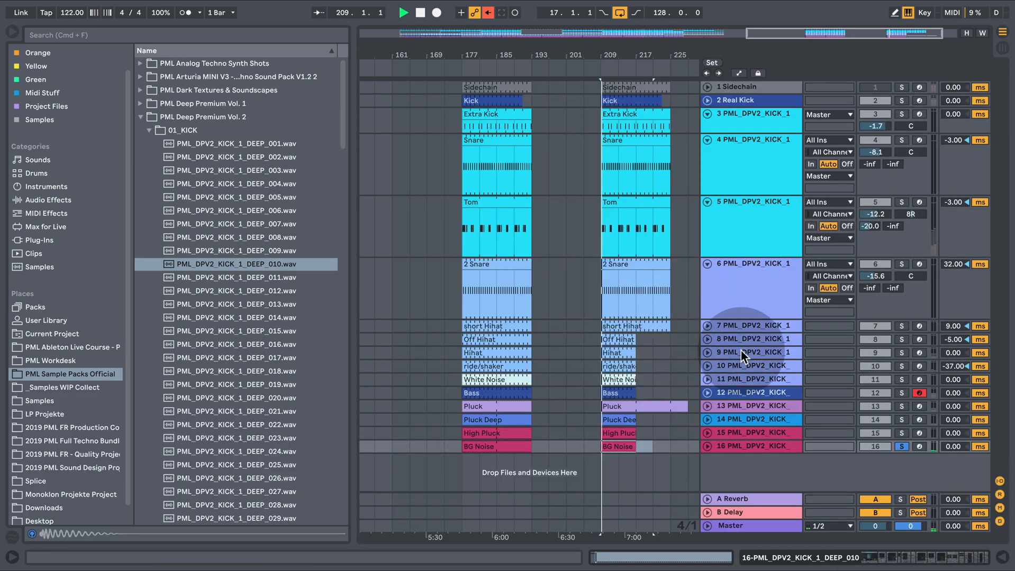
{"action": "left_click", "coordinate": [901, 447]}
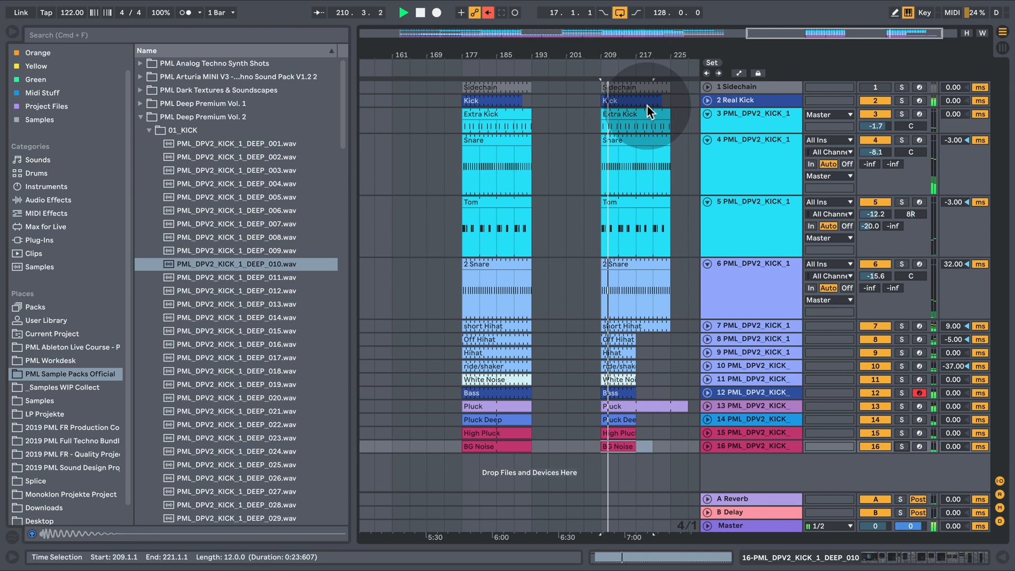
- Fold tracks 3 to 6 in the arrangement
{"action": "left_click", "coordinate": [708, 141]}
{"action": "left_click", "coordinate": [707, 153]}
{"action": "left_click", "coordinate": [708, 114]}
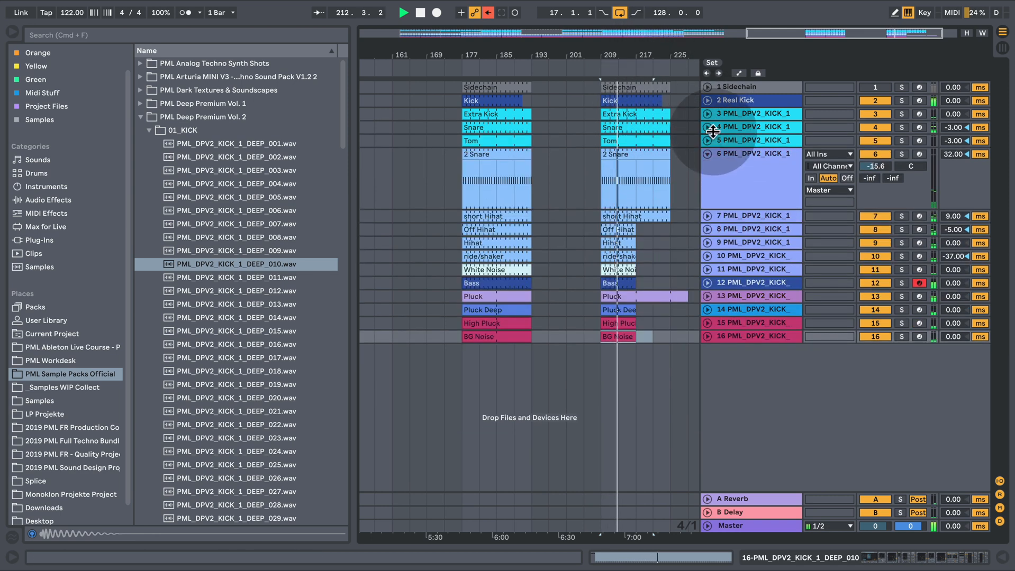
{"action": "left_click", "coordinate": [708, 153]}
- Zoom out to show the full arrangement from bar 1 and collapse the PML Deep Premium Vol. 2 sample folder
{"action": "left_click_drag", "start_coordinate": [640, 56], "coordinate": [689, 33]}
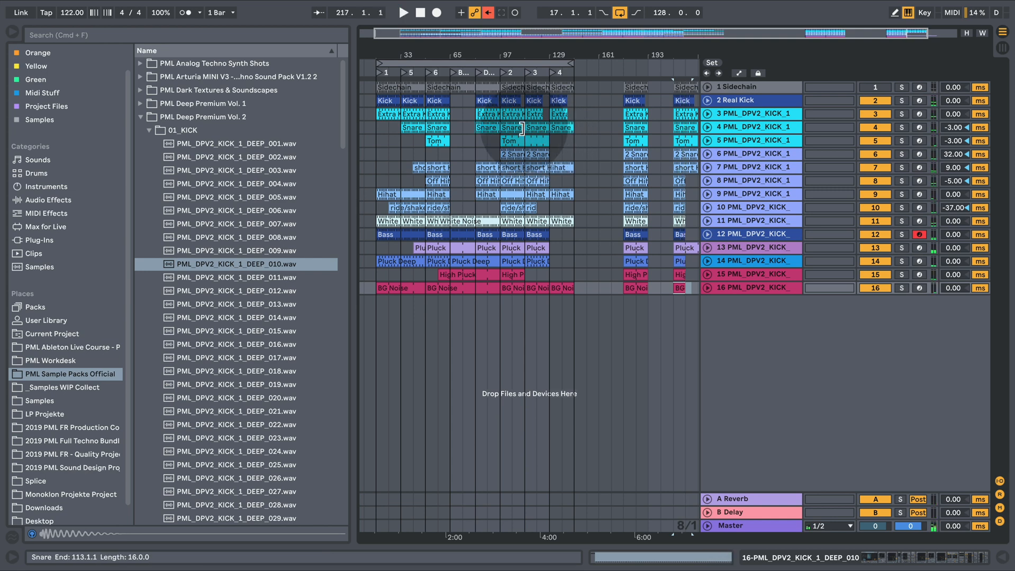
{"action": "left_click_drag", "start_coordinate": [453, 54], "coordinate": [557, 157]}
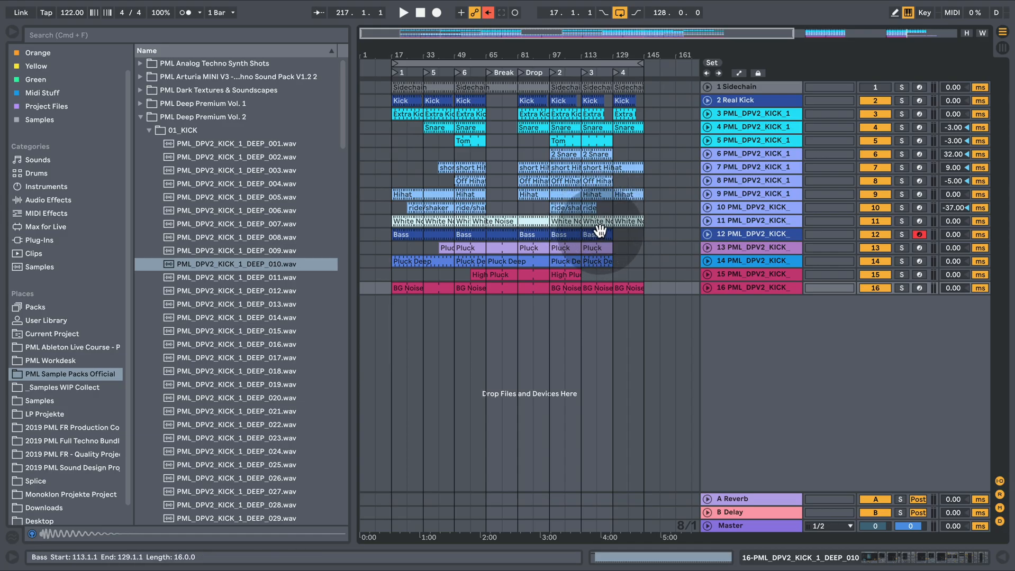
{"action": "left_click", "coordinate": [140, 117]}
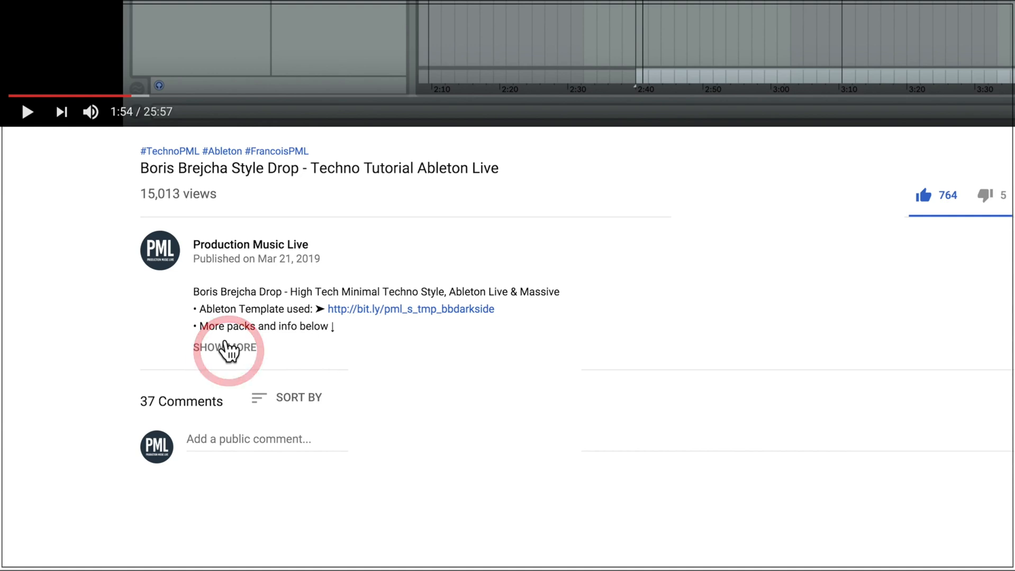
- Switch to the YouTube page of the Boris Brejcha Style Drop tutorial and read its full description with the pack and course links
{"action": "left_click", "coordinate": [226, 347]}
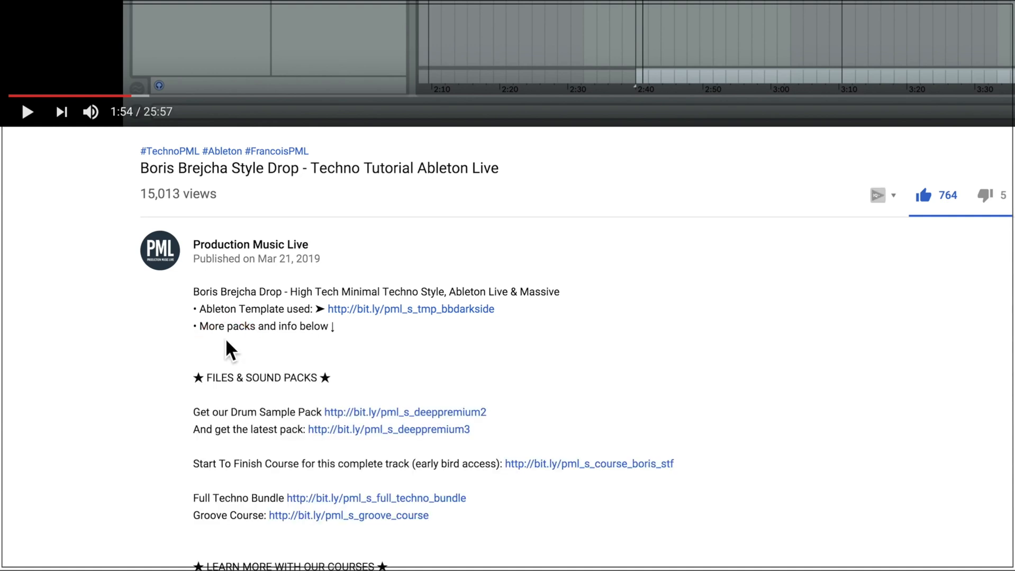
{"action": "scroll", "coordinate": [239, 336], "scroll_direction": "down", "scroll_amount": 1}
{"action": "scroll", "coordinate": [242, 336], "scroll_direction": "down", "scroll_amount": 5}
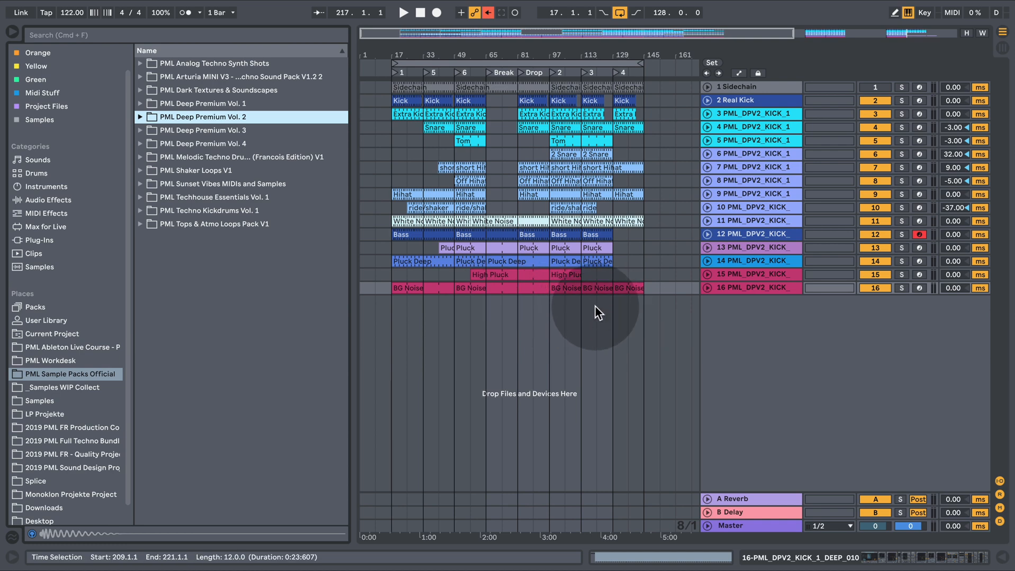
- Look through the lecture list and product page of the Analog Melodic Techno Track from Start To Finish course
{"action": "left_click", "coordinate": [441, 150]}
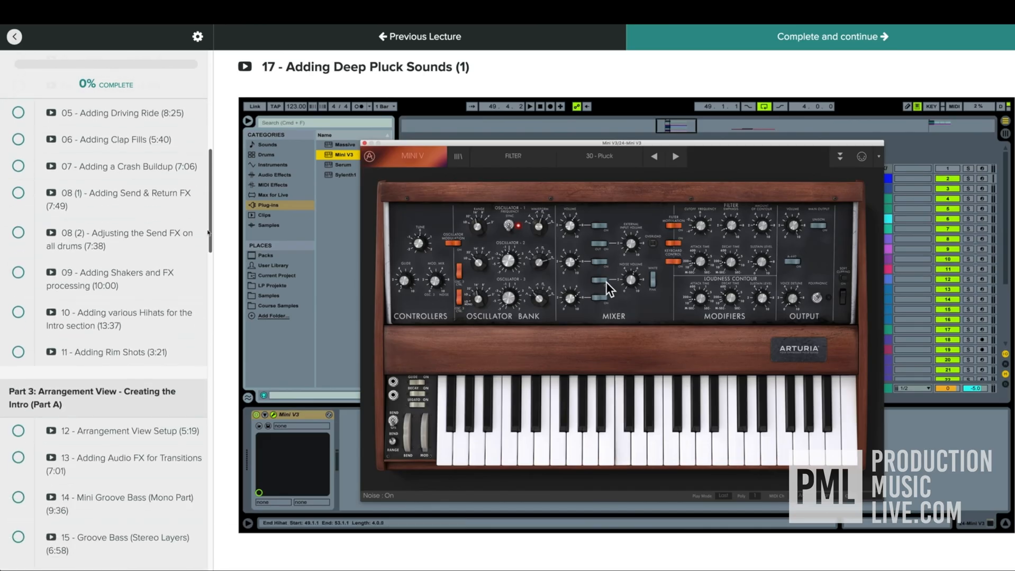
{"action": "left_click_drag", "start_coordinate": [208, 233], "coordinate": [239, 419]}
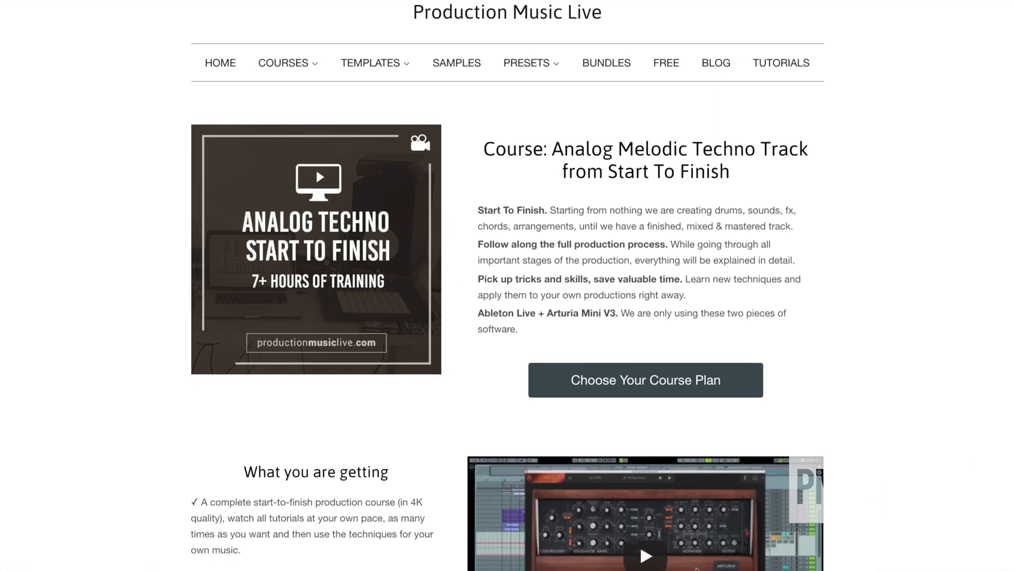
{"action": "scroll", "coordinate": [696, 87], "scroll_direction": "down", "scroll_amount": 9}
{"action": "scroll", "coordinate": [696, 87], "scroll_direction": "down", "scroll_amount": 7}
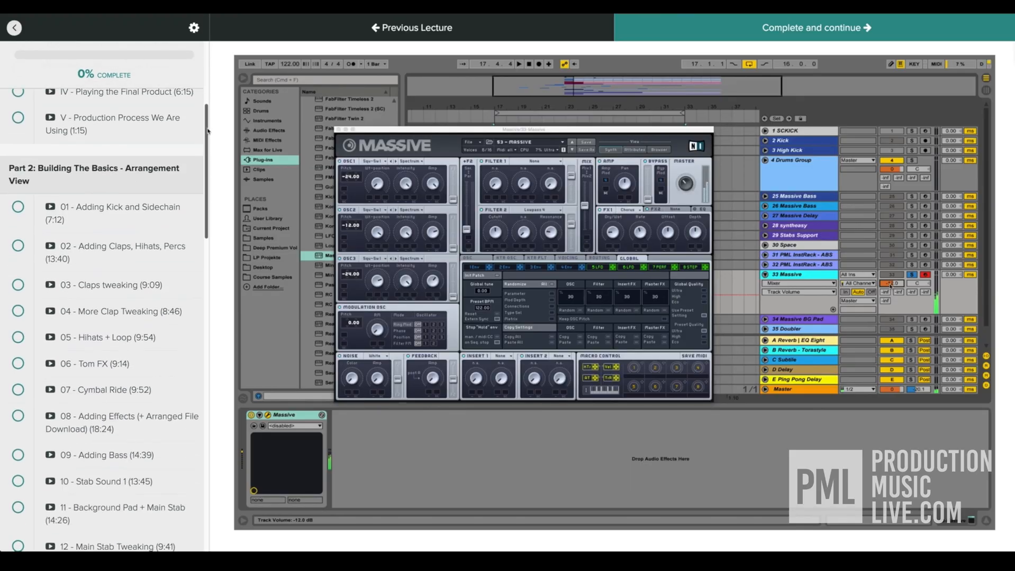
- Look through the lecture list and product page of the Melodic Techno Track from Start To Finish course
{"action": "scroll", "coordinate": [211, 198], "scroll_direction": "down", "scroll_amount": 4}
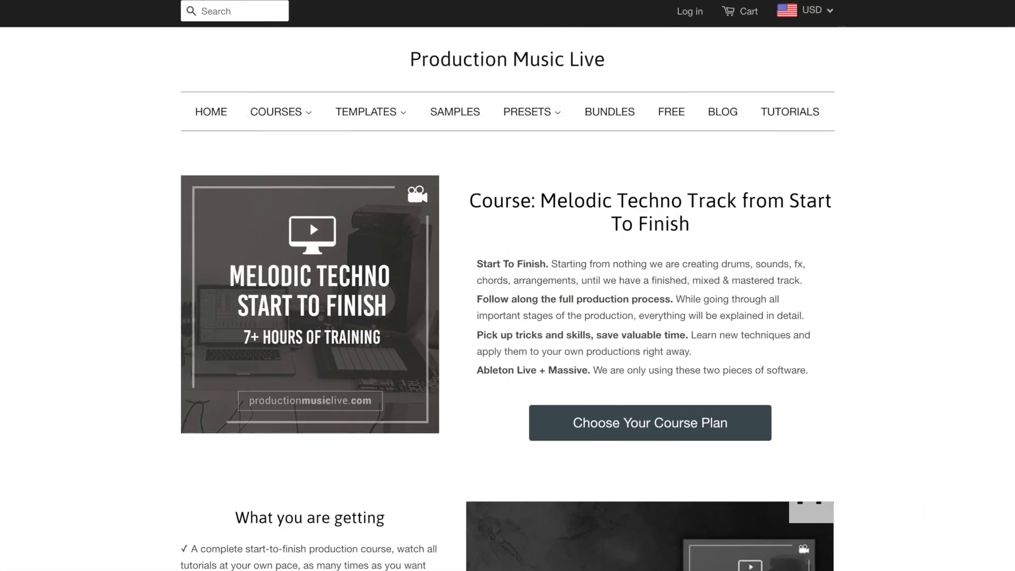
{"action": "scroll", "coordinate": [507, 302], "scroll_direction": "down", "scroll_amount": 1}
{"action": "scroll", "coordinate": [507, 286], "scroll_direction": "down", "scroll_amount": 20}
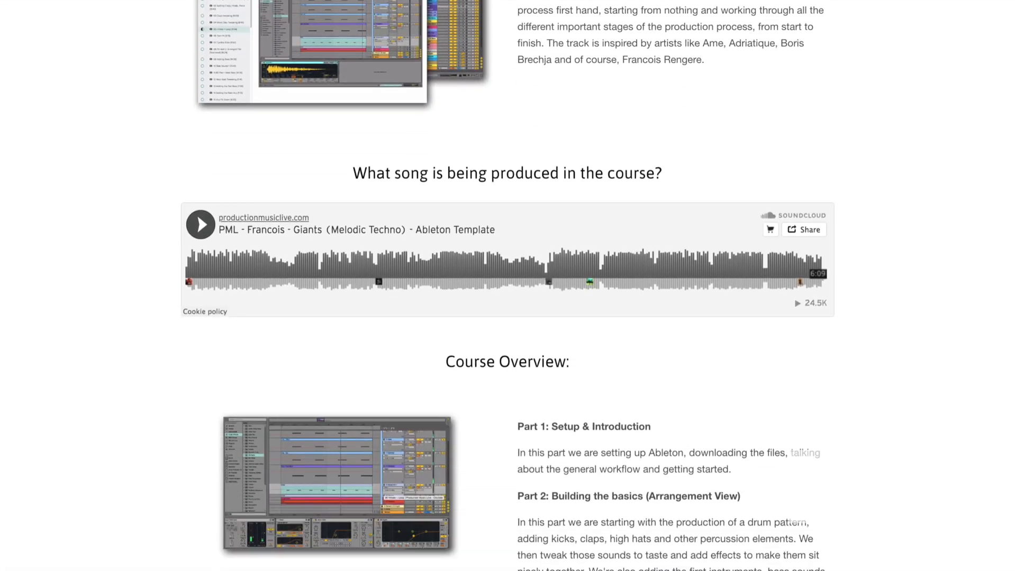
{"action": "scroll", "coordinate": [507, 286], "scroll_direction": "down", "scroll_amount": 4}
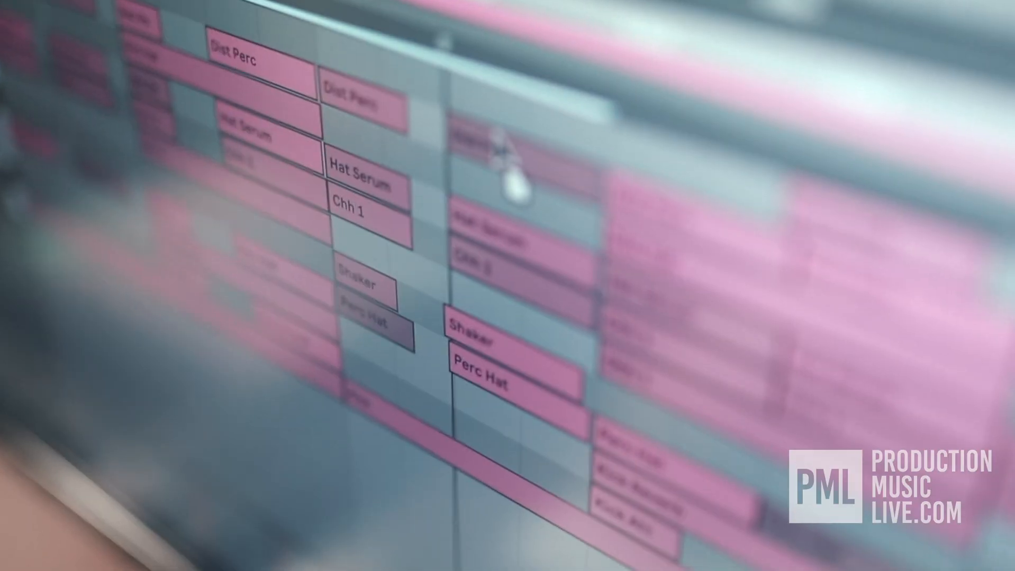